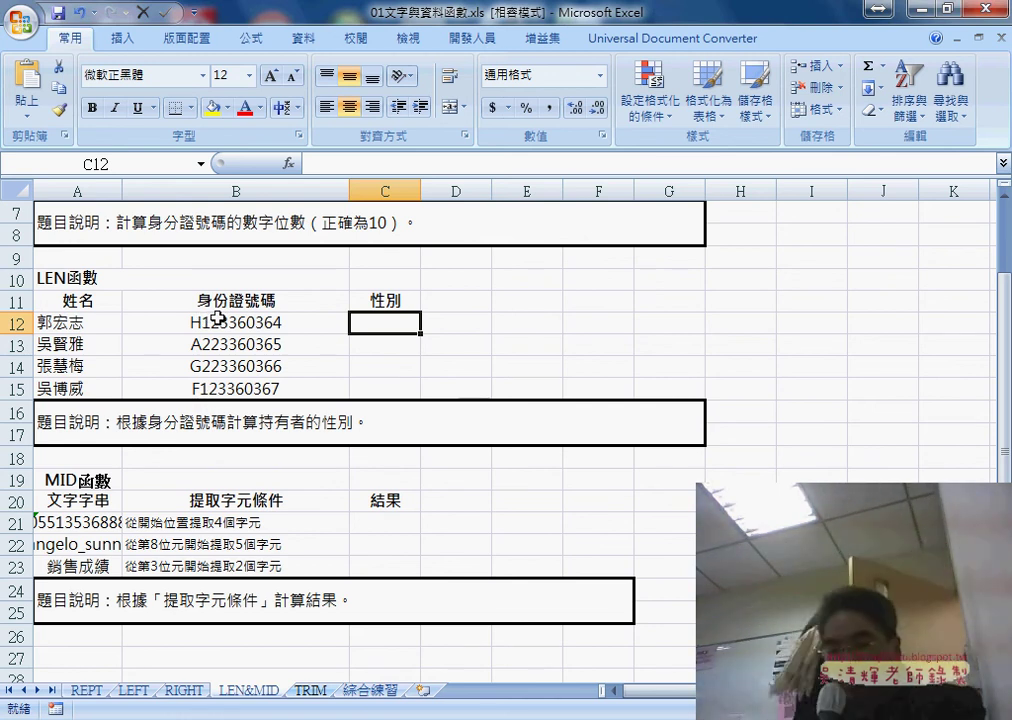
Step: Insert an empty MID function into C12 of the LEN&MID sheet from the 文字 category
{"action": "left_click", "coordinate": [289, 163]}
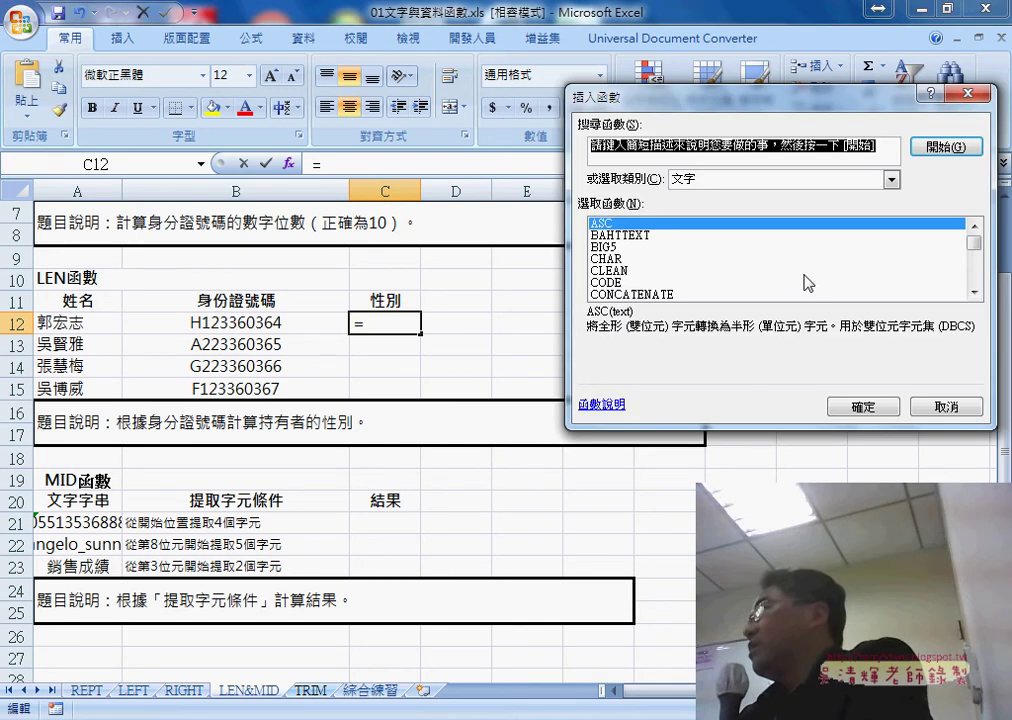
{"action": "left_click", "coordinate": [976, 255]}
{"action": "left_click_drag", "start_coordinate": [976, 258], "coordinate": [975, 264]}
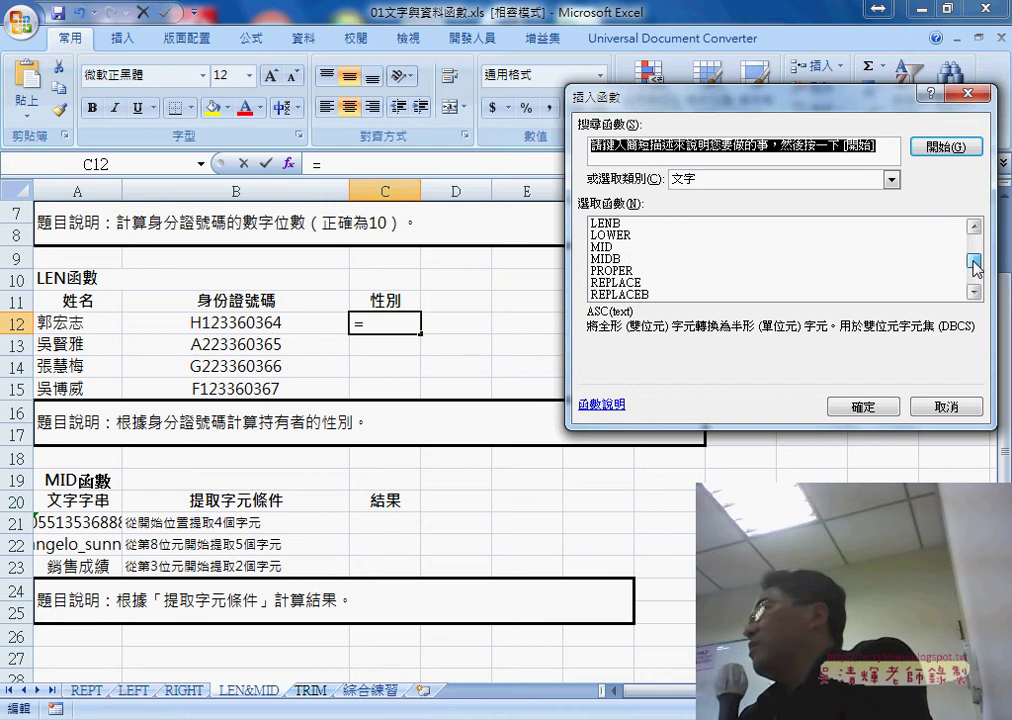
{"action": "left_click", "coordinate": [603, 249]}
{"action": "left_click", "coordinate": [863, 407]}
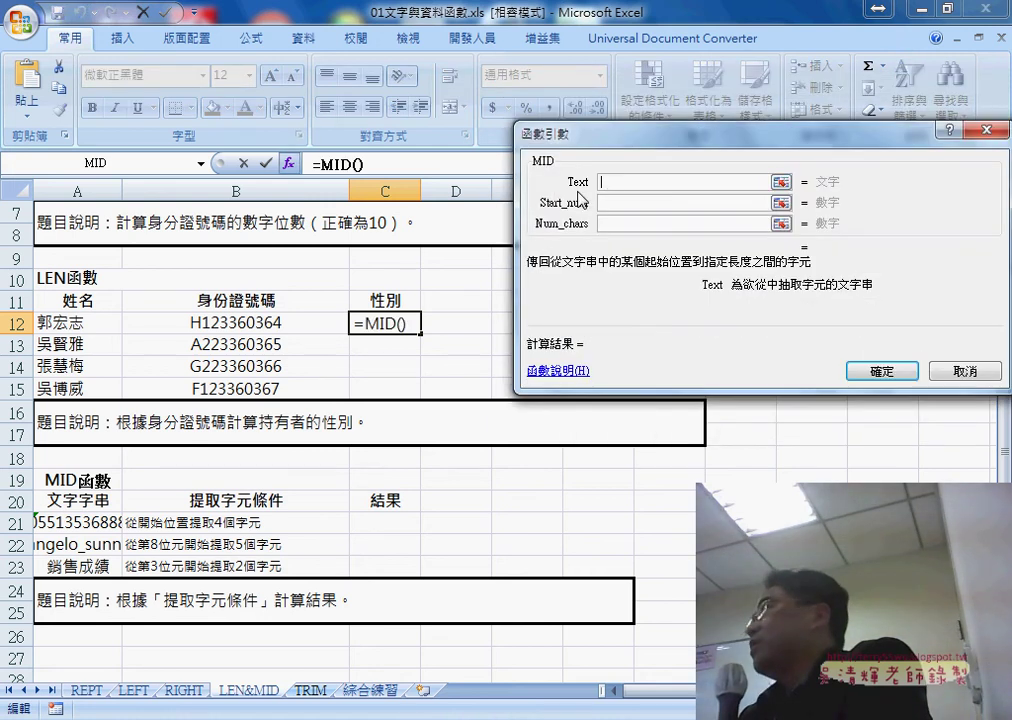
Step: Fill the MID arguments with text B12, start 2 and 1 character, previewing 1
{"action": "left_click", "coordinate": [240, 326]}
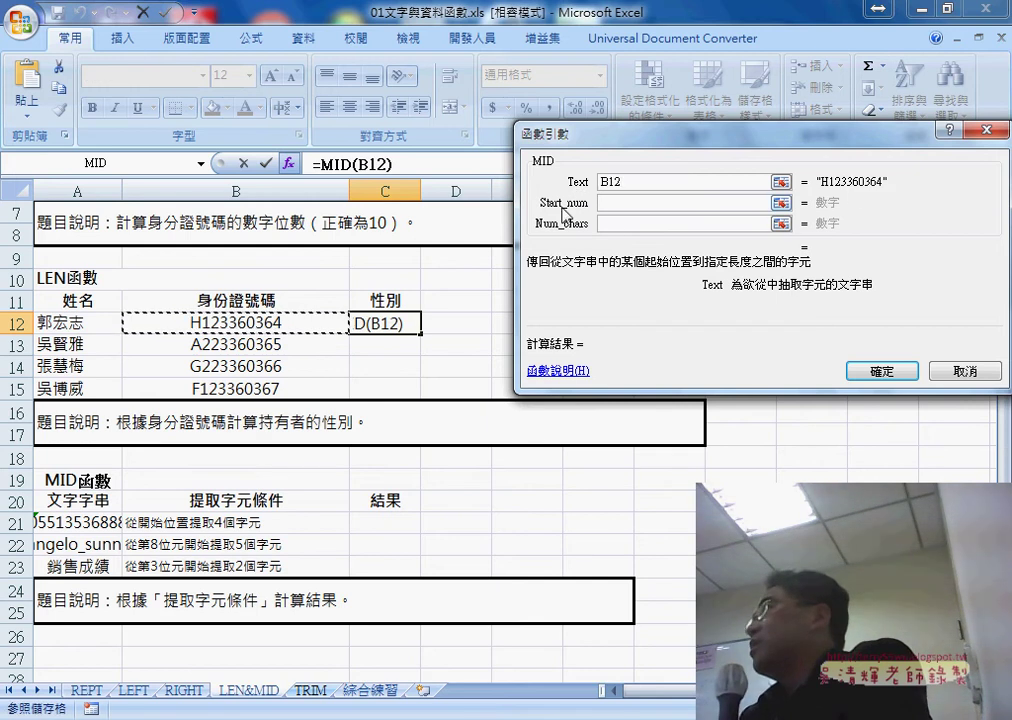
{"action": "left_click", "coordinate": [622, 208]}
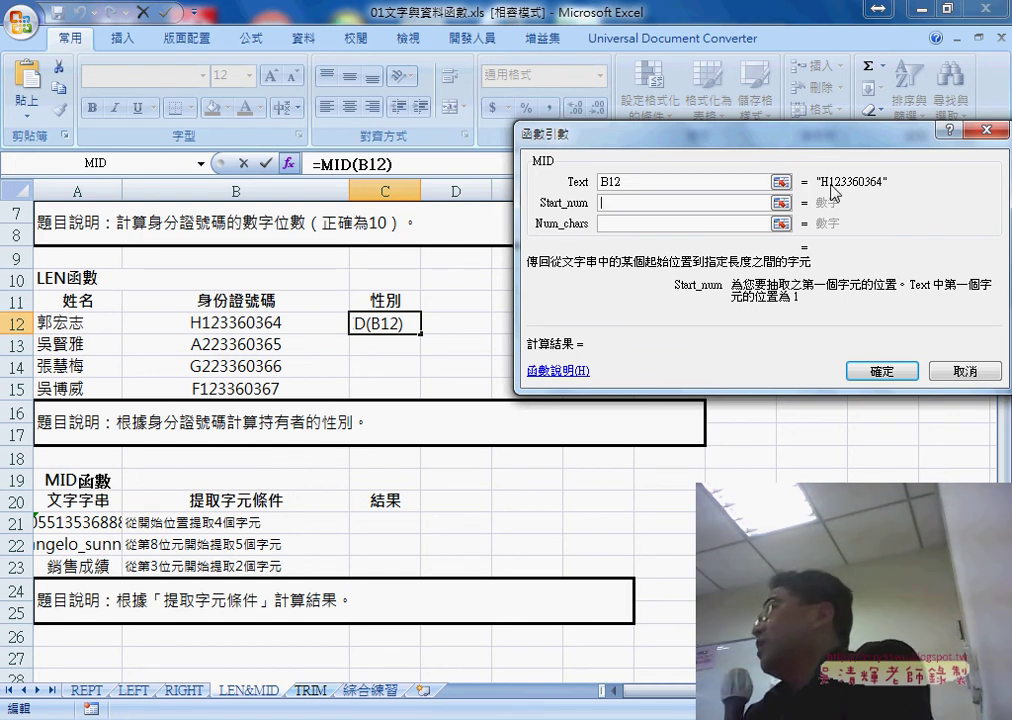
{"action": "type", "text": "2"}
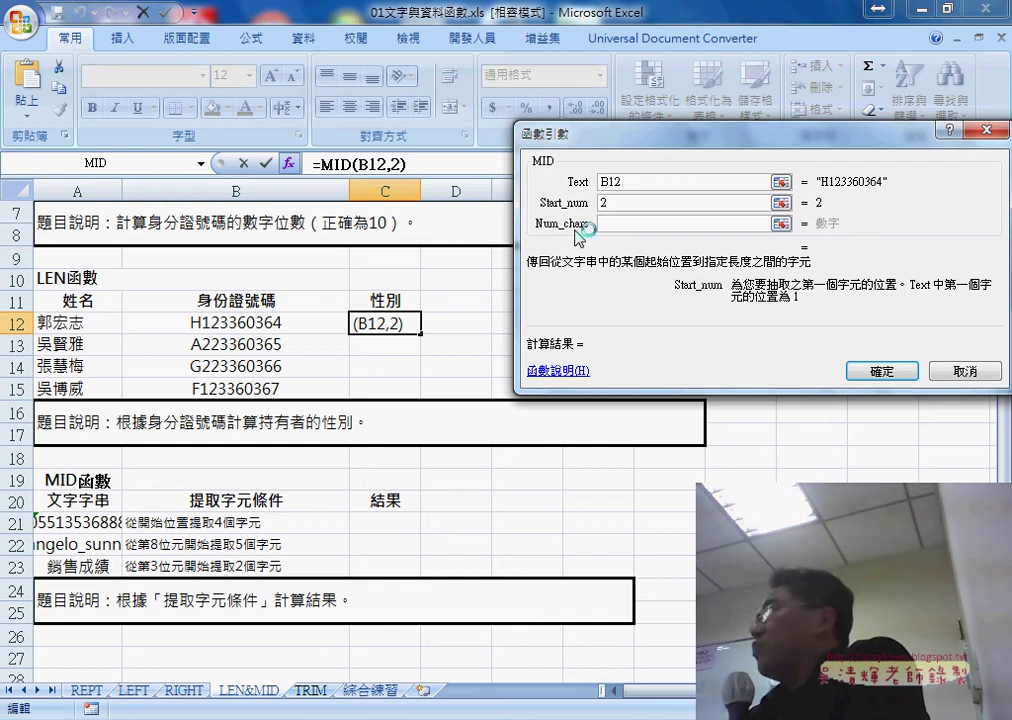
{"action": "left_click", "coordinate": [614, 227]}
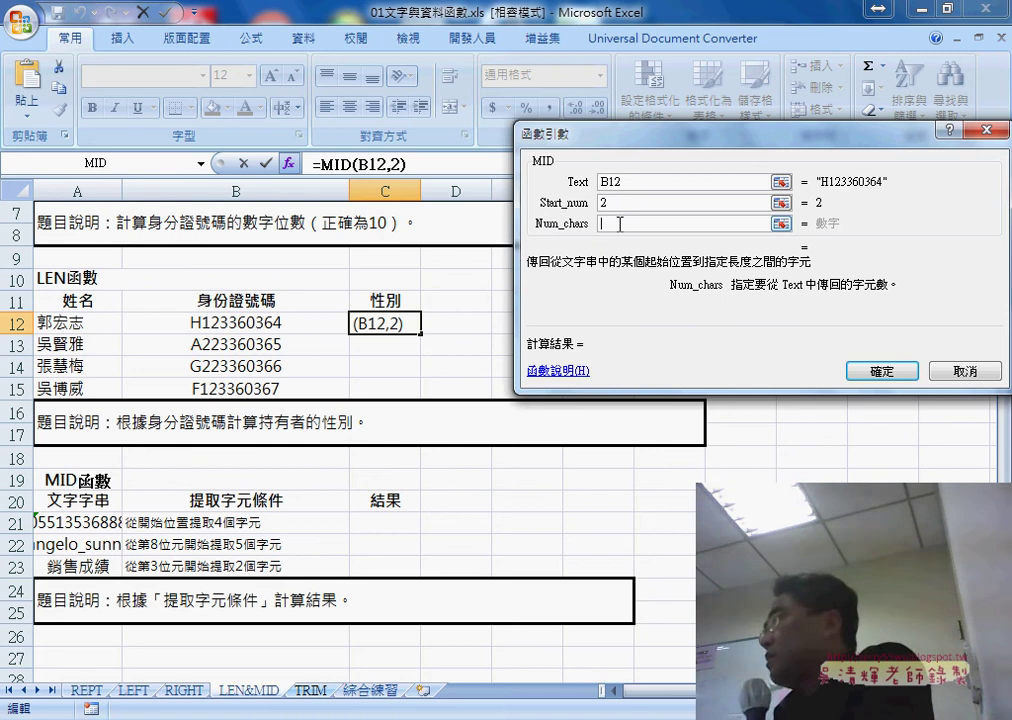
{"action": "type", "text": "1"}
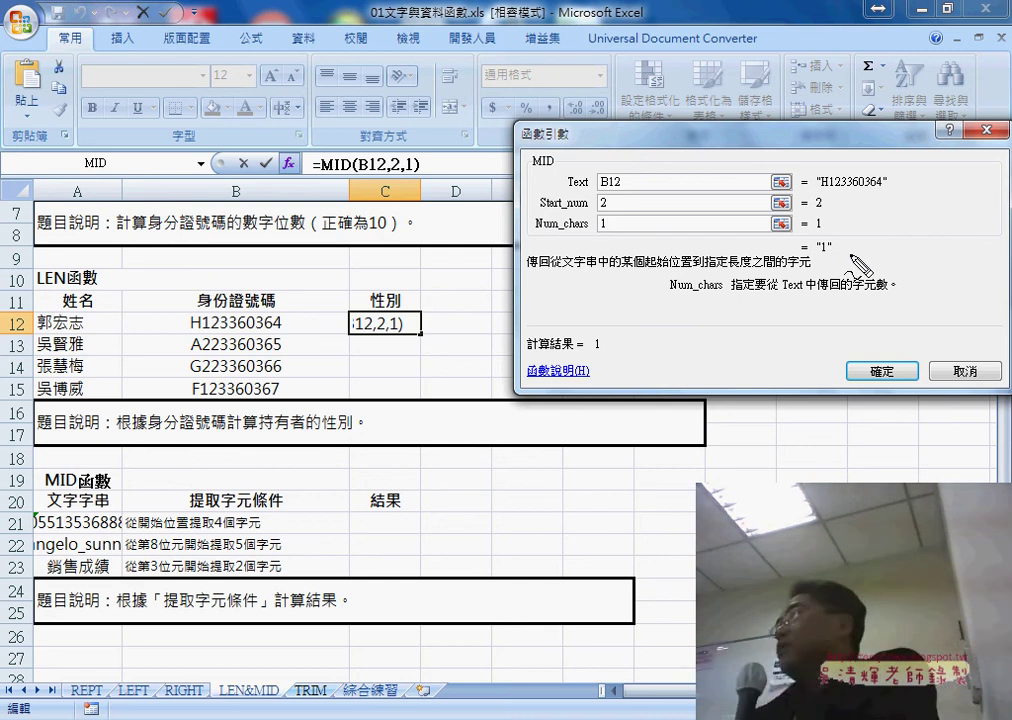
Step: Mark up the result in red ink, clear it, and commit =MID(B12,2,1) so C12 shows 1
{"action": "left_click_drag", "start_coordinate": [836, 262], "coordinate": [818, 258]}
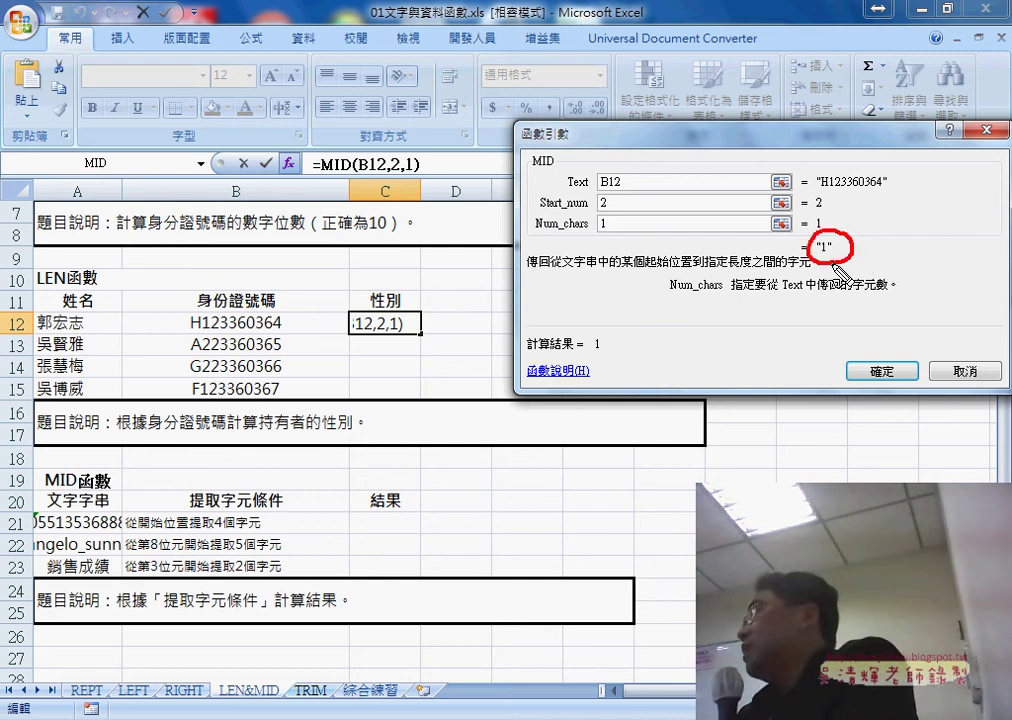
{"action": "left_click_drag", "start_coordinate": [820, 189], "coordinate": [832, 189]}
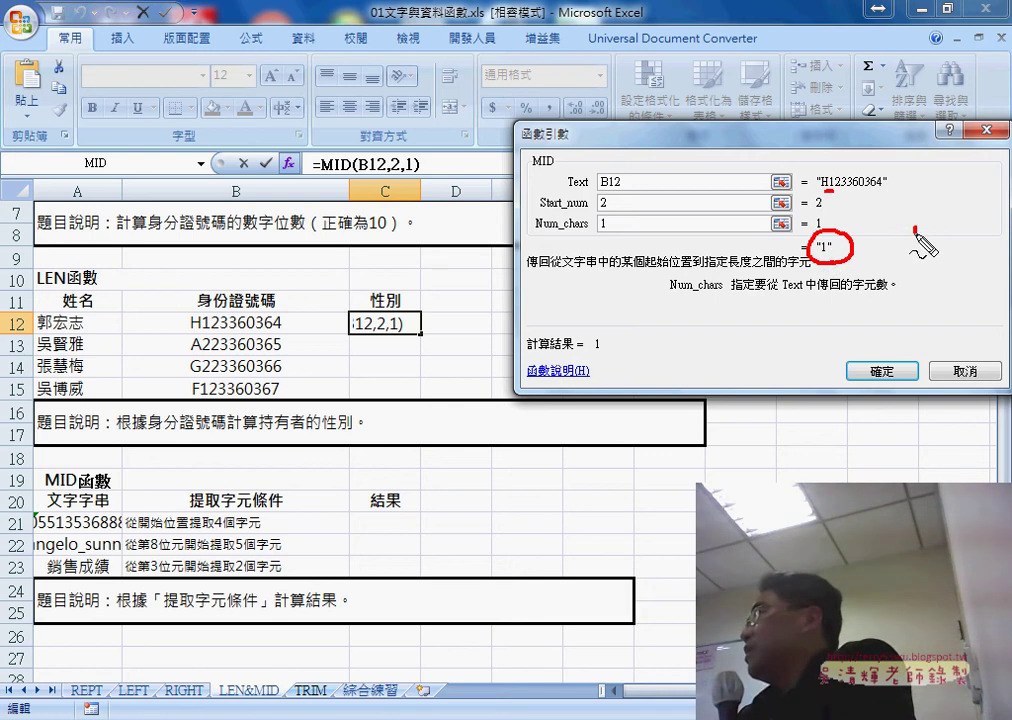
{"action": "left_click_drag", "start_coordinate": [914, 230], "coordinate": [914, 262]}
{"action": "mouse_move", "coordinate": [858, 241]}
{"action": "left_mouse_down"}
{"action": "mouse_move", "coordinate": [884, 241]}
{"action": "mouse_move", "coordinate": [884, 250]}
{"action": "left_mouse_up"}
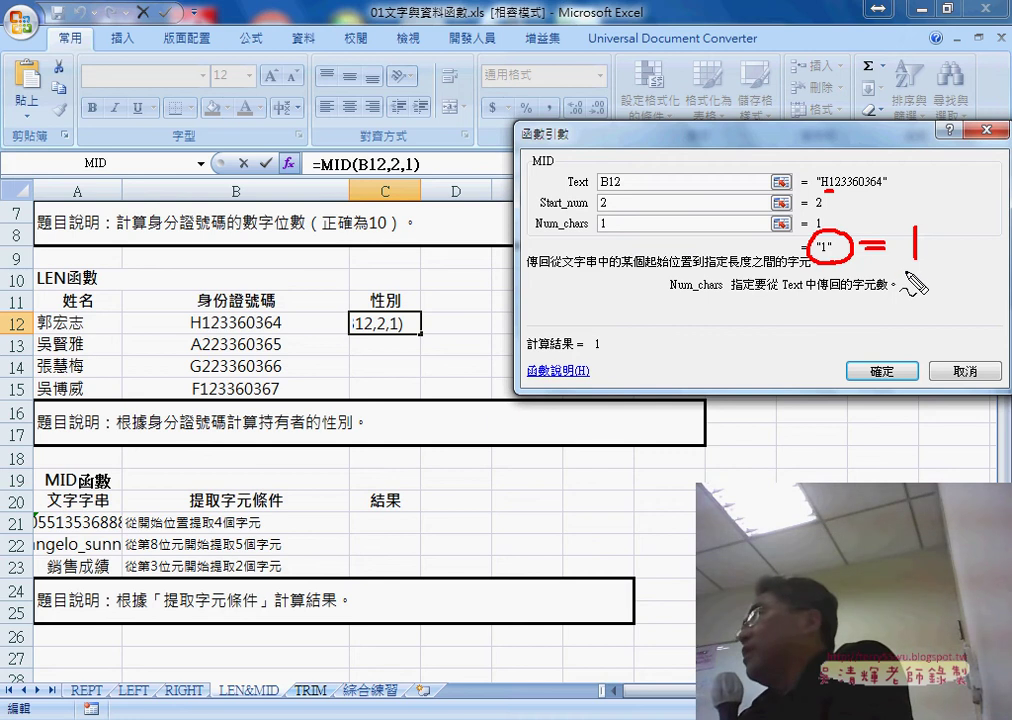
{"action": "left_click_drag", "start_coordinate": [906, 268], "coordinate": [929, 270]}
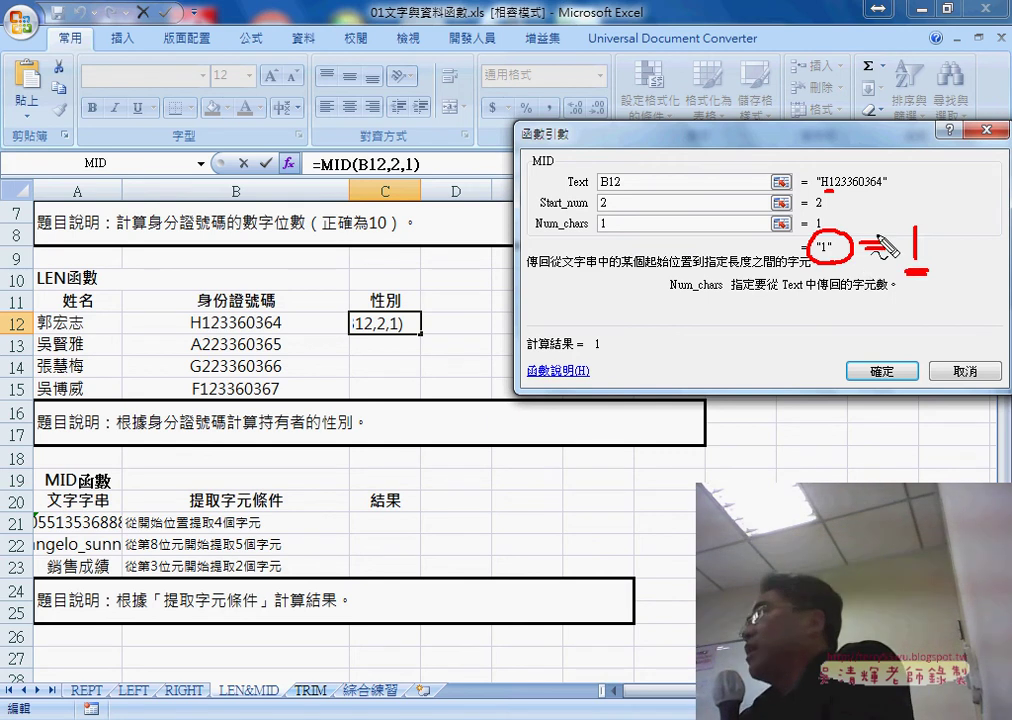
{"action": "left_click_drag", "start_coordinate": [883, 232], "coordinate": [866, 268]}
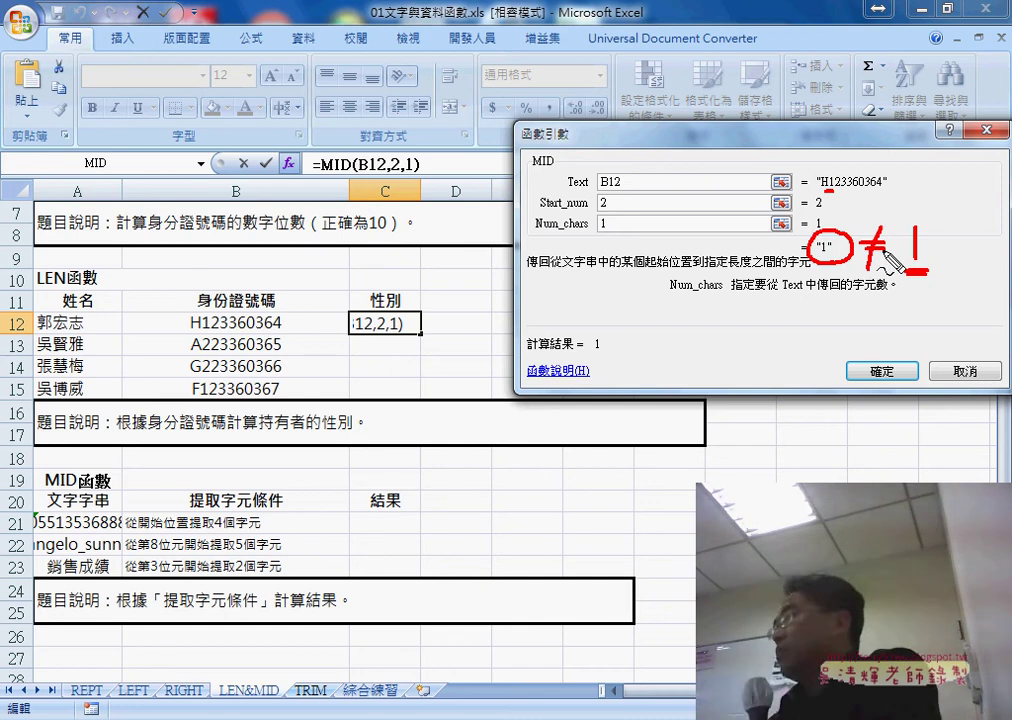
{"action": "key", "text": "Escape"}
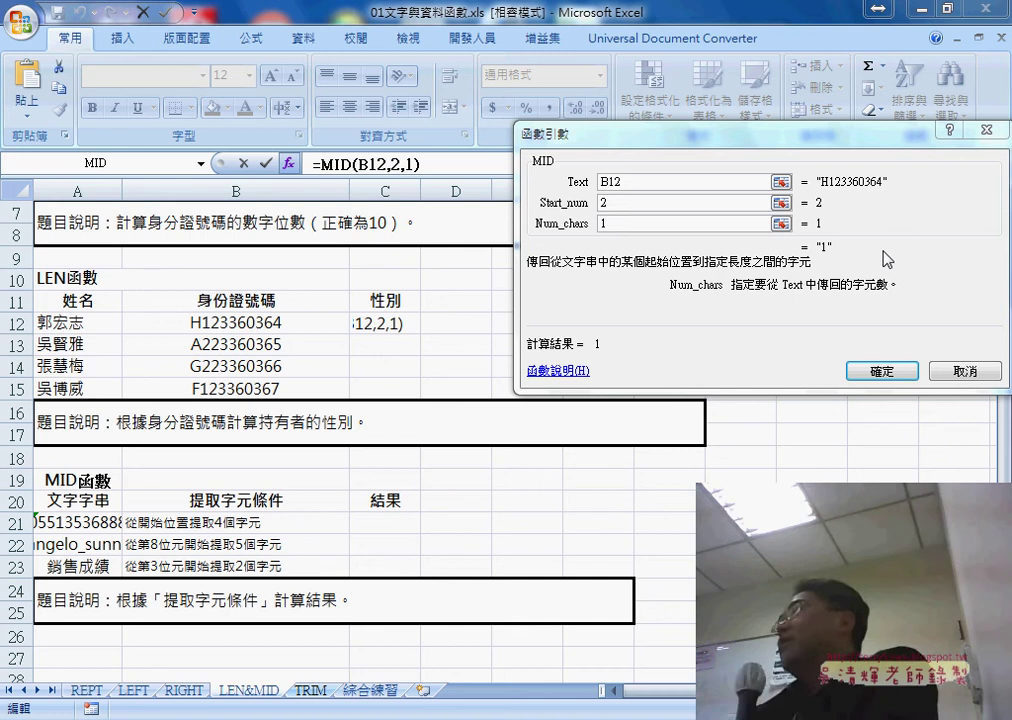
{"action": "left_click", "coordinate": [881, 371]}
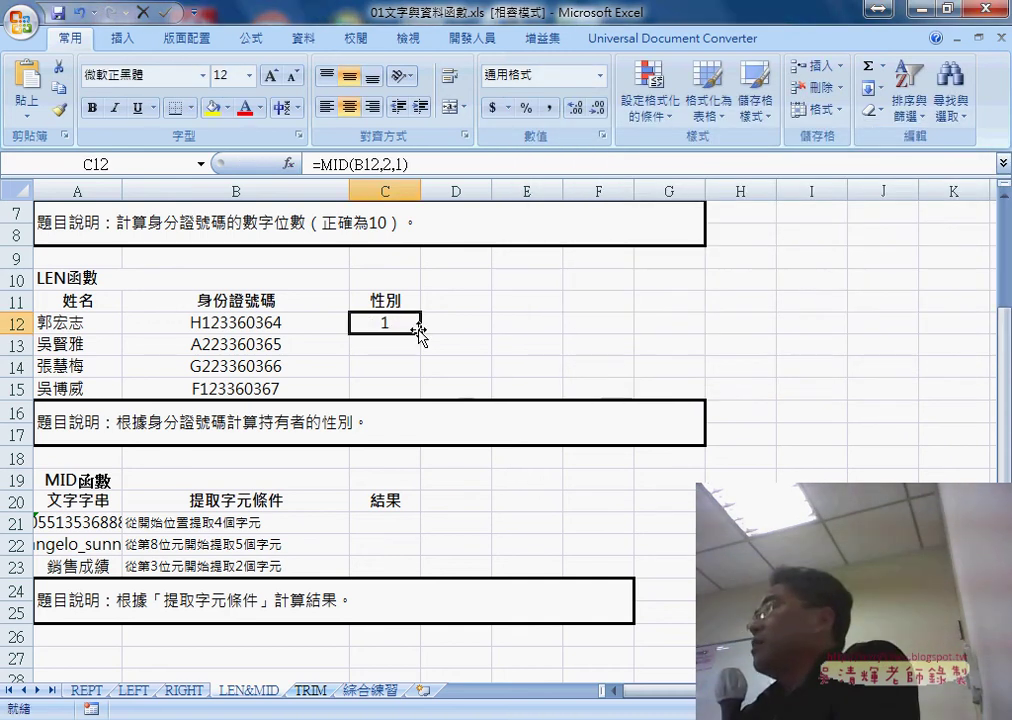
Step: Cut MID(B12,2,1) out of C12's formula in the formula bar
{"action": "left_click_drag", "start_coordinate": [327, 165], "coordinate": [398, 166]}
{"action": "key", "text": "ctrl+c"}
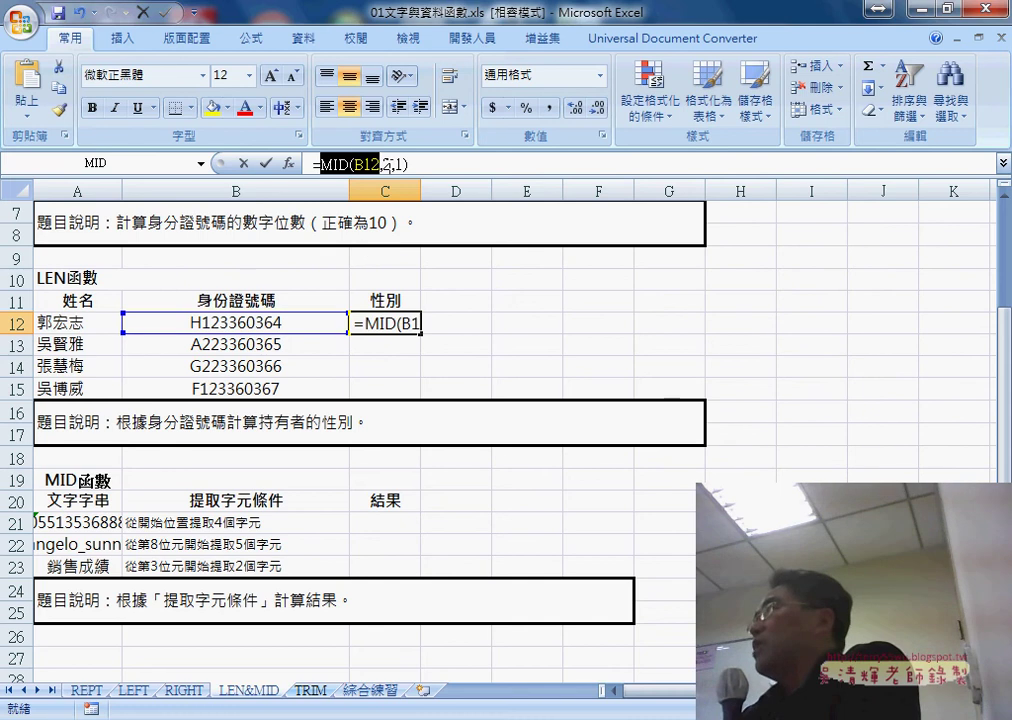
{"action": "right_click", "coordinate": [373, 165]}
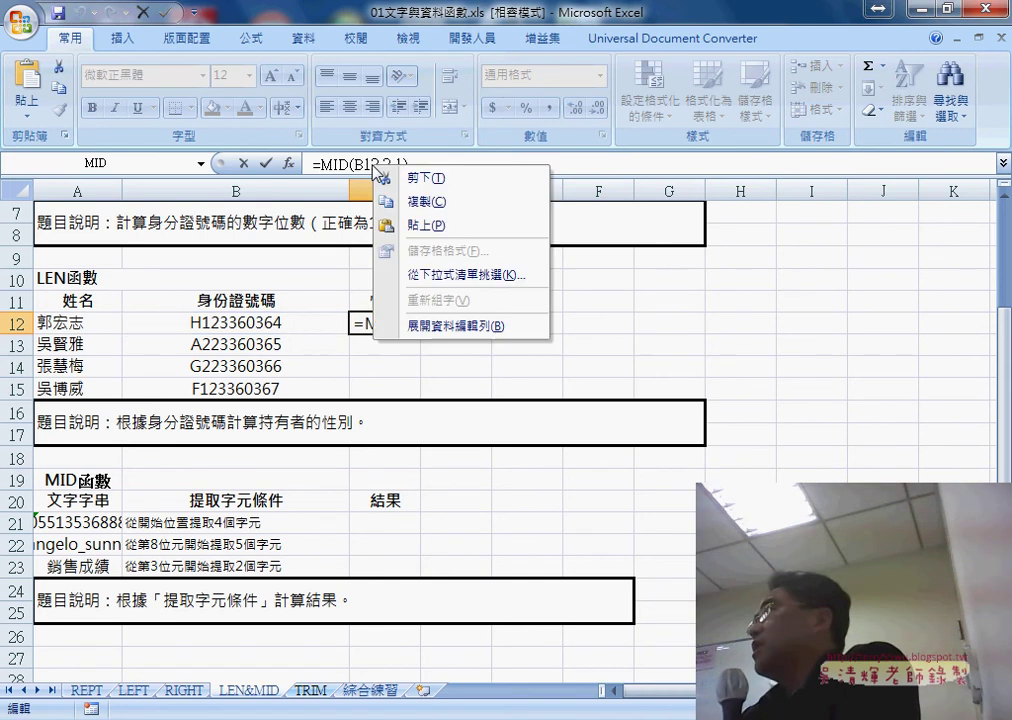
{"action": "left_click", "coordinate": [396, 176]}
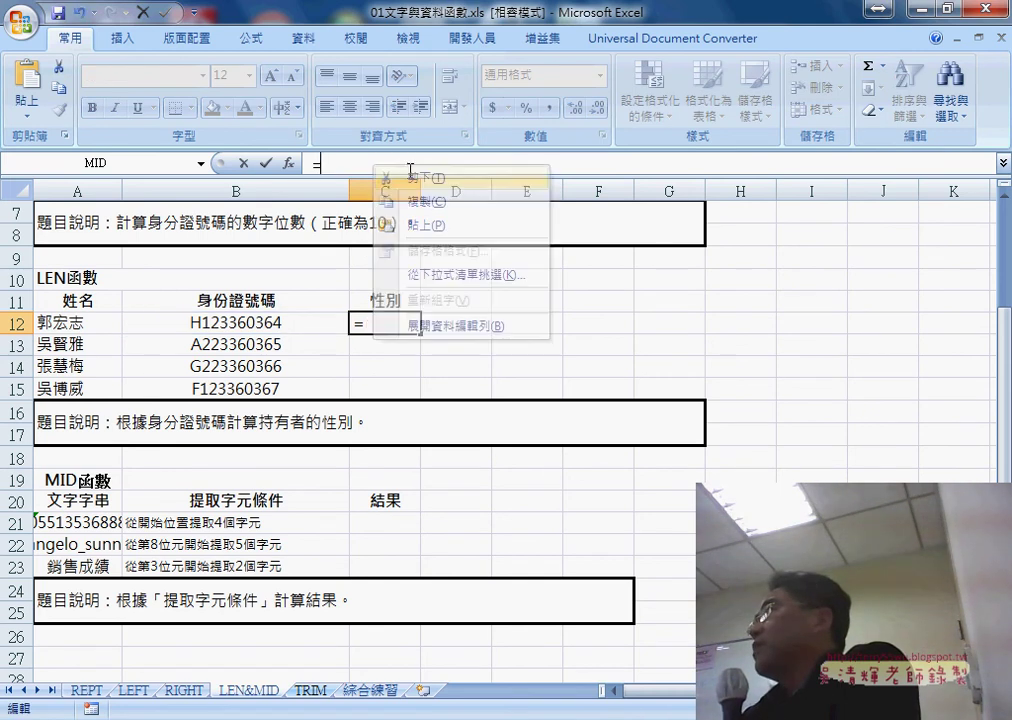
Step: Insert an empty IF function into C12 from the 邏輯 category
{"action": "left_click", "coordinate": [289, 163]}
{"action": "left_click", "coordinate": [706, 180]}
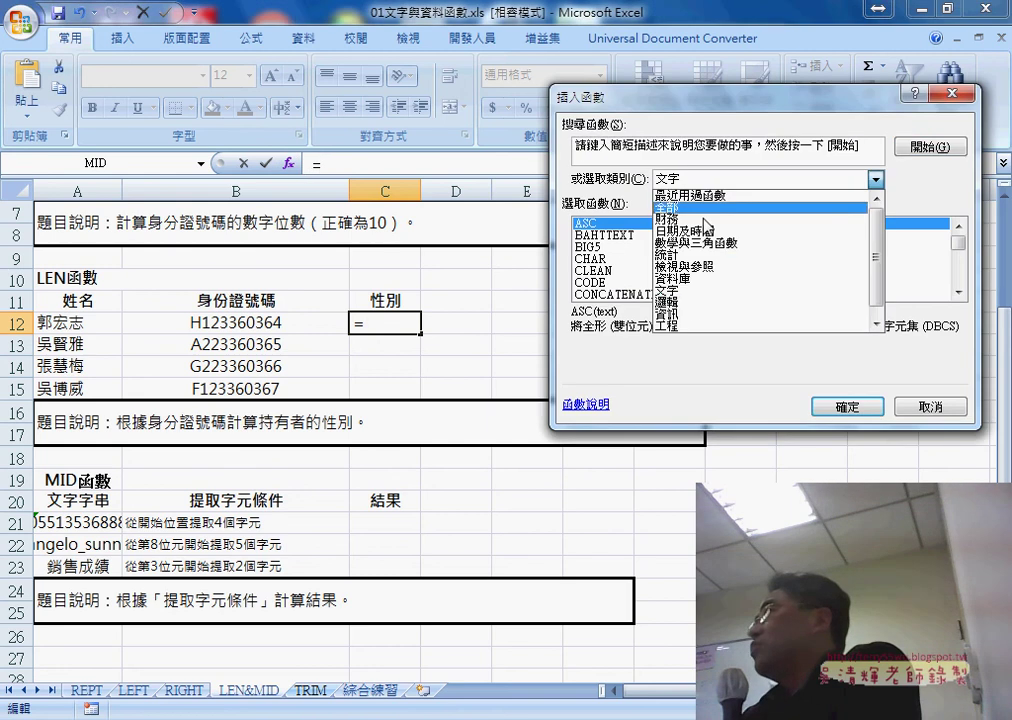
{"action": "left_click", "coordinate": [698, 298]}
{"action": "left_click", "coordinate": [595, 248]}
{"action": "double_click", "coordinate": [595, 248]}
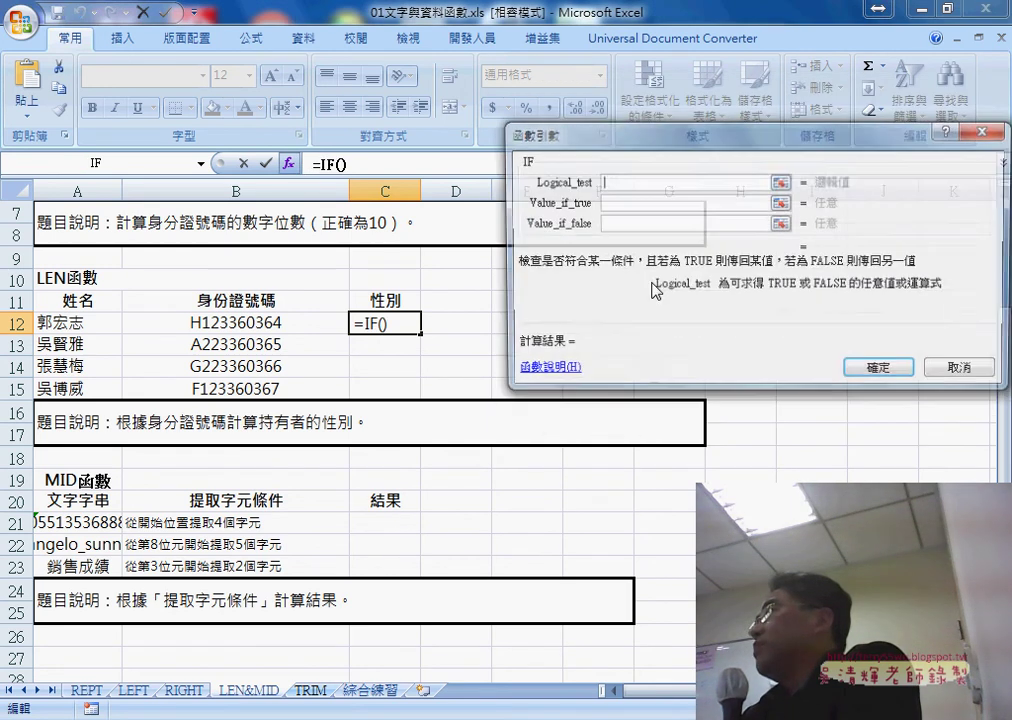
{"action": "right_click", "coordinate": [632, 185]}
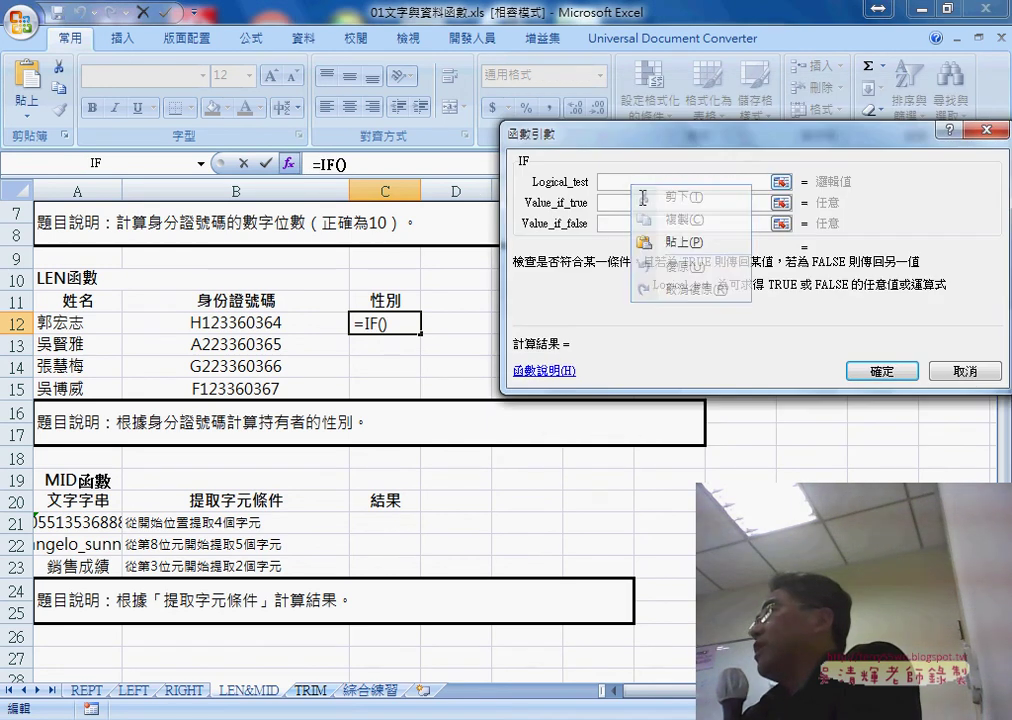
Step: Build =IF(MID(B12,2,1)=1,"男","女") in C12, which displays 女
{"action": "left_click", "coordinate": [670, 243]}
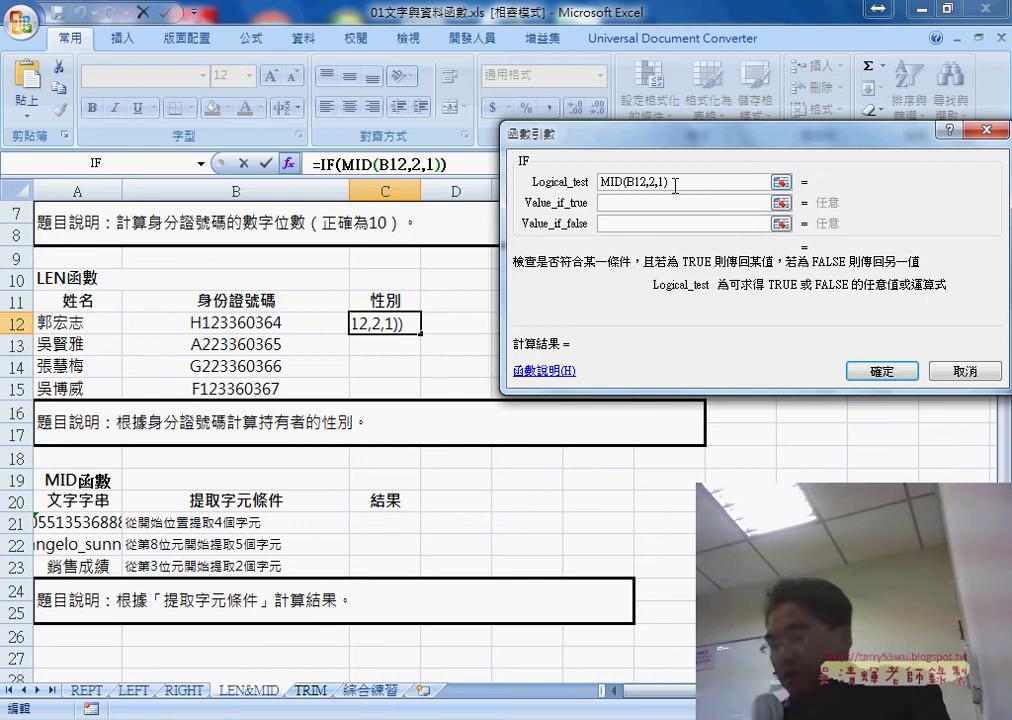
{"action": "type", "text": "="}
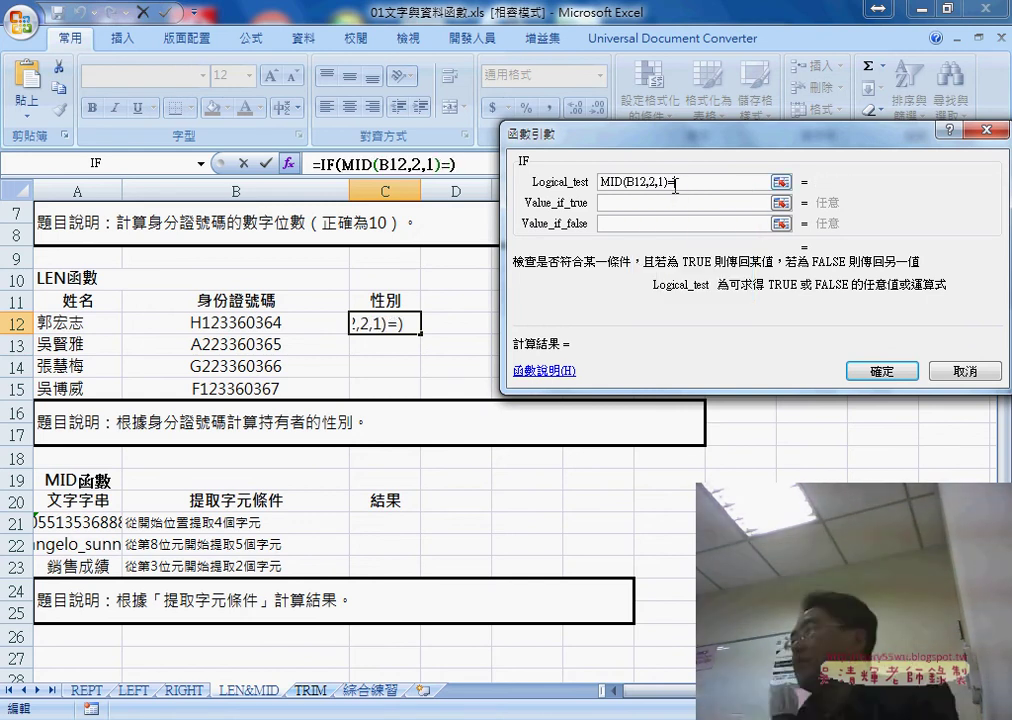
{"action": "type", "text": "1"}
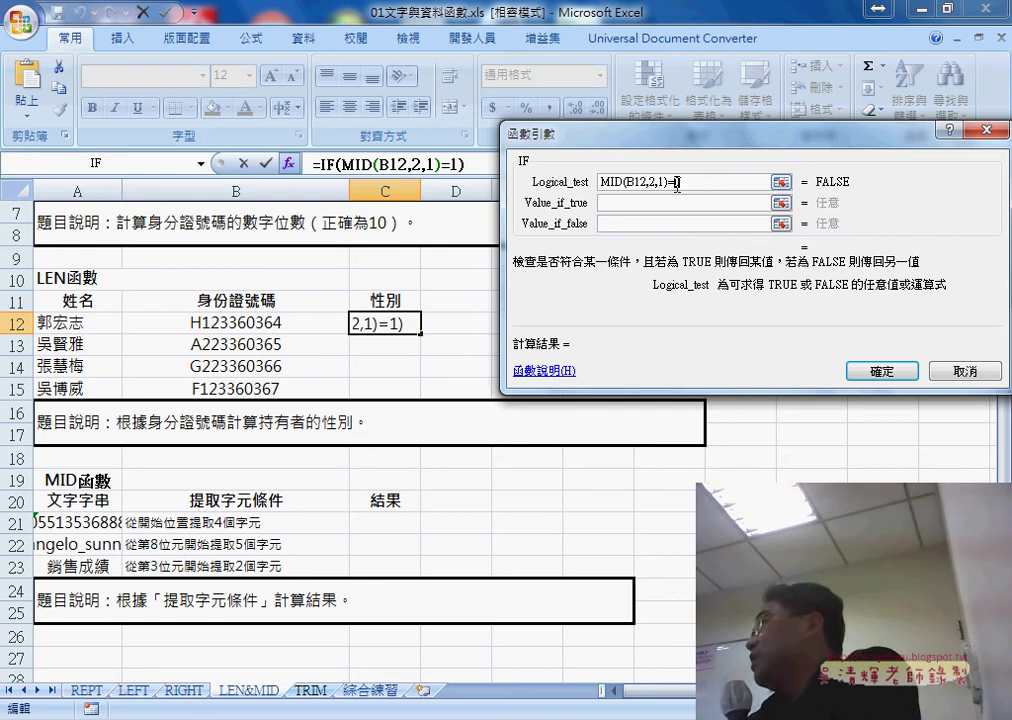
{"action": "left_click", "coordinate": [675, 201]}
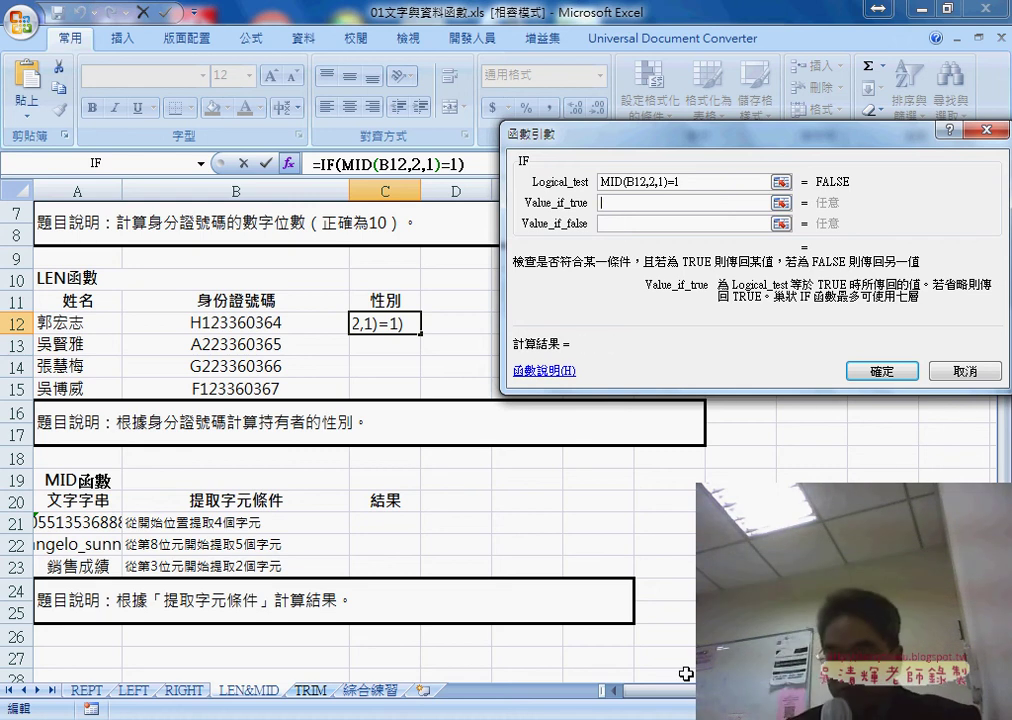
{"action": "type", "text": "男"}
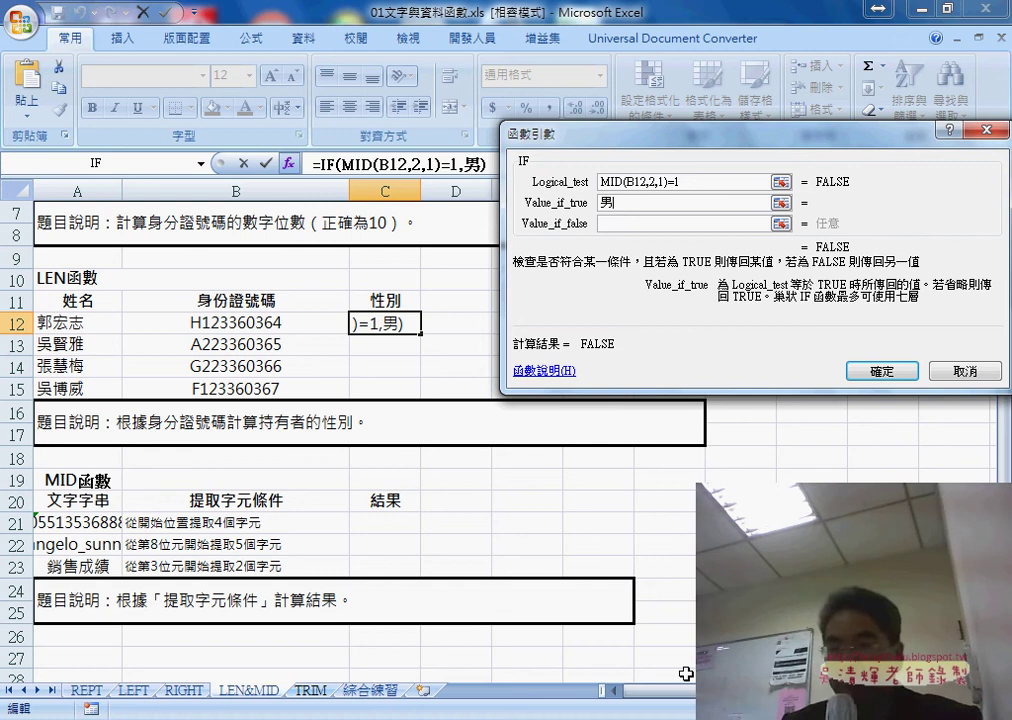
{"action": "key", "text": "Tab"}
{"action": "type", "text": "女"}
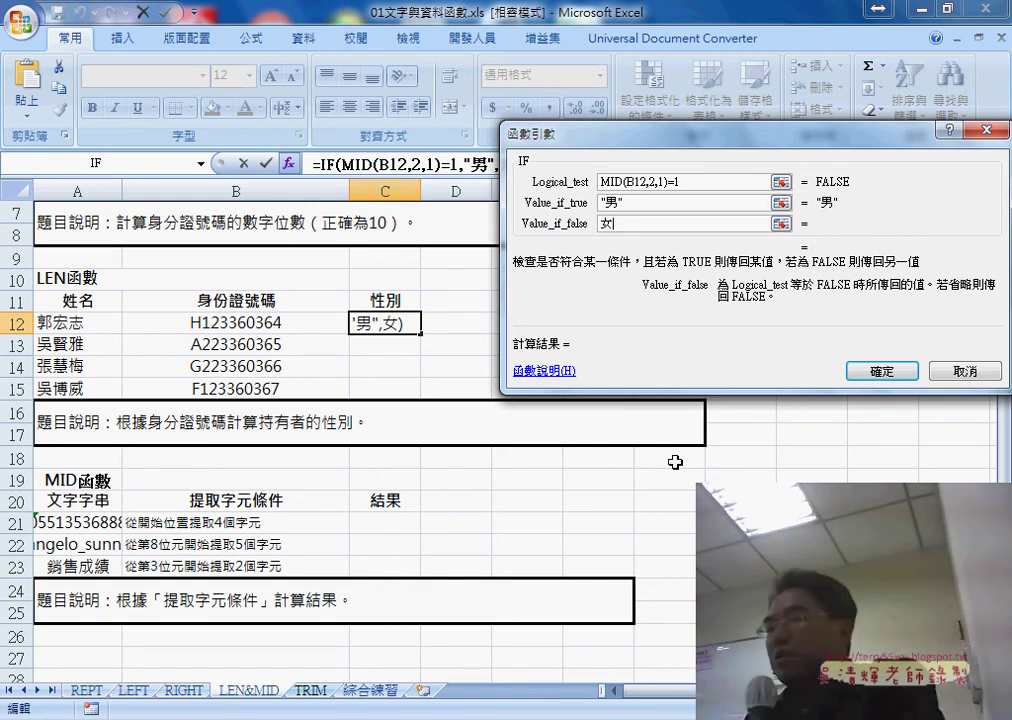
{"action": "left_click", "coordinate": [635, 205]}
{"action": "left_click", "coordinate": [680, 182]}
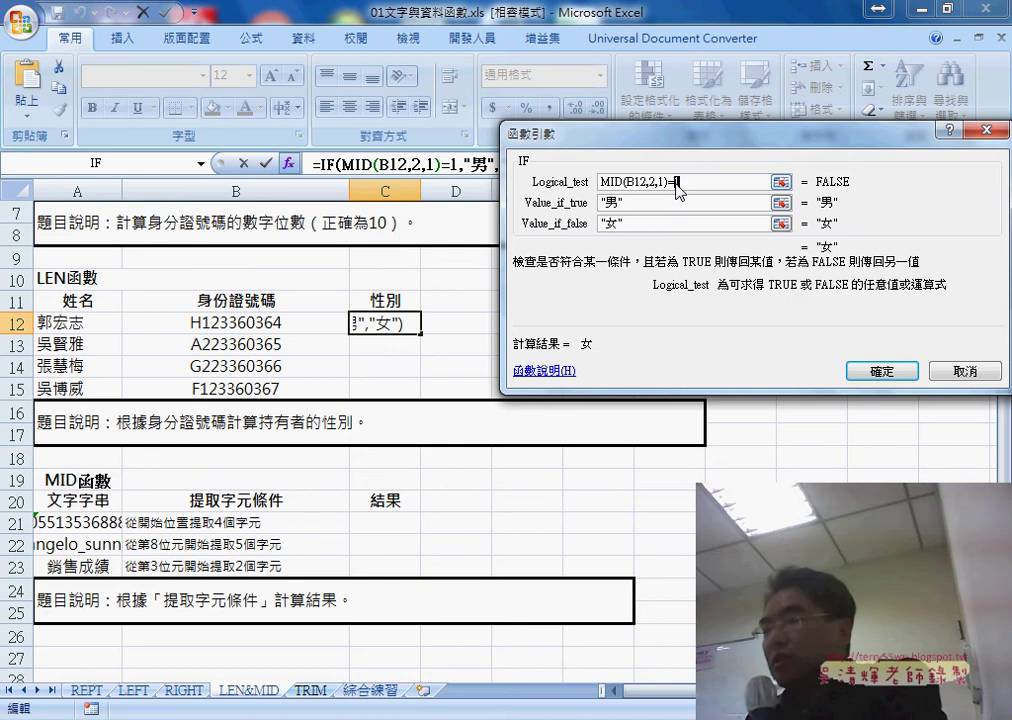
{"action": "left_click", "coordinate": [881, 371]}
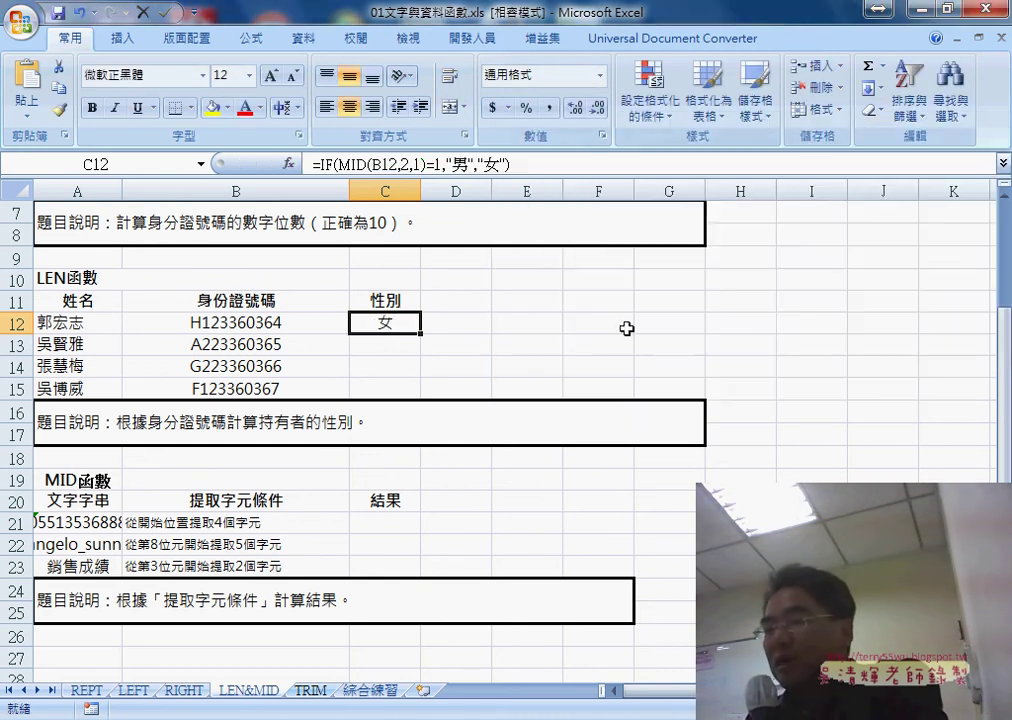
Step: Change the IF condition to MID(B12,2,1)="1" and fill C12 down to C15, giving 男, 女, 女, 男
{"action": "left_click_drag", "start_coordinate": [421, 333], "coordinate": [421, 393]}
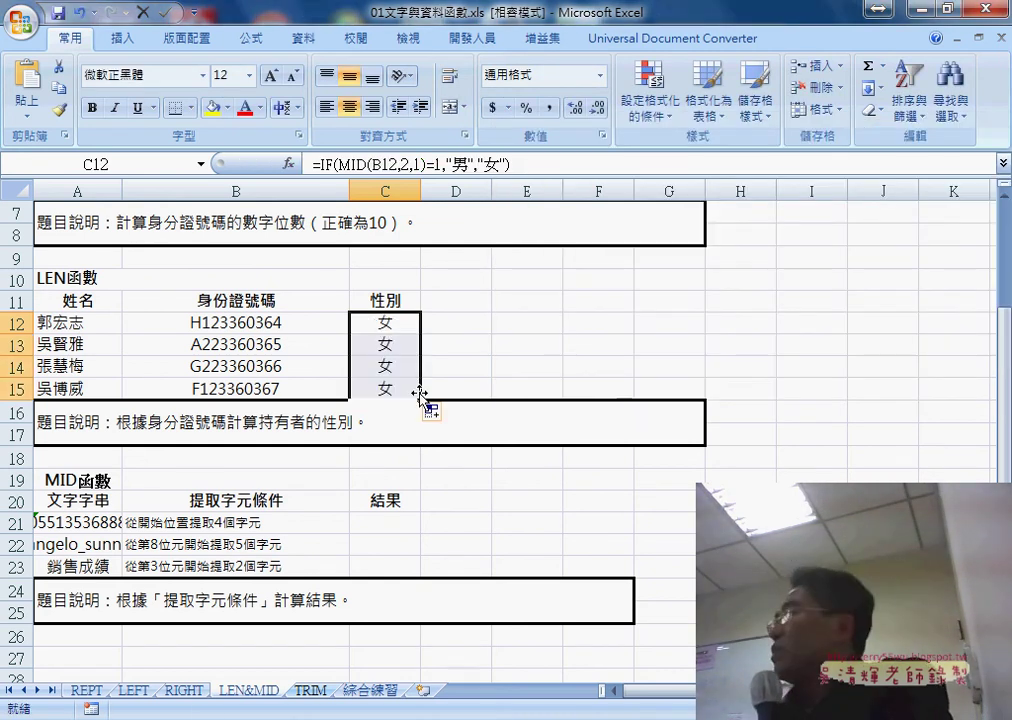
{"action": "left_click", "coordinate": [385, 323]}
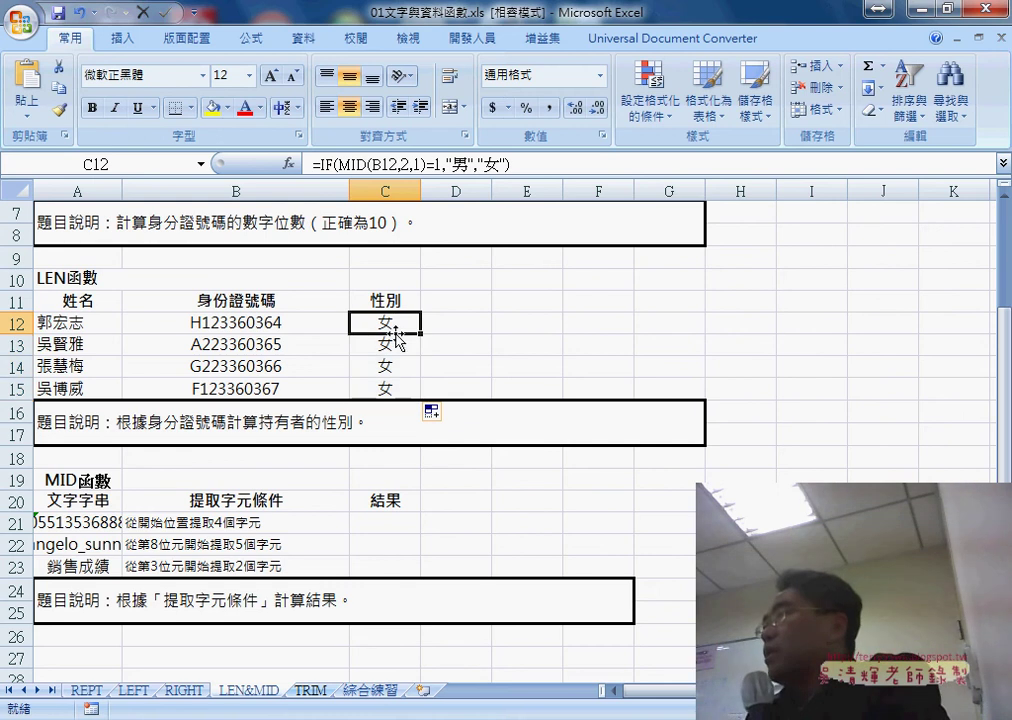
{"action": "left_click", "coordinate": [312, 164]}
{"action": "left_click", "coordinate": [289, 163]}
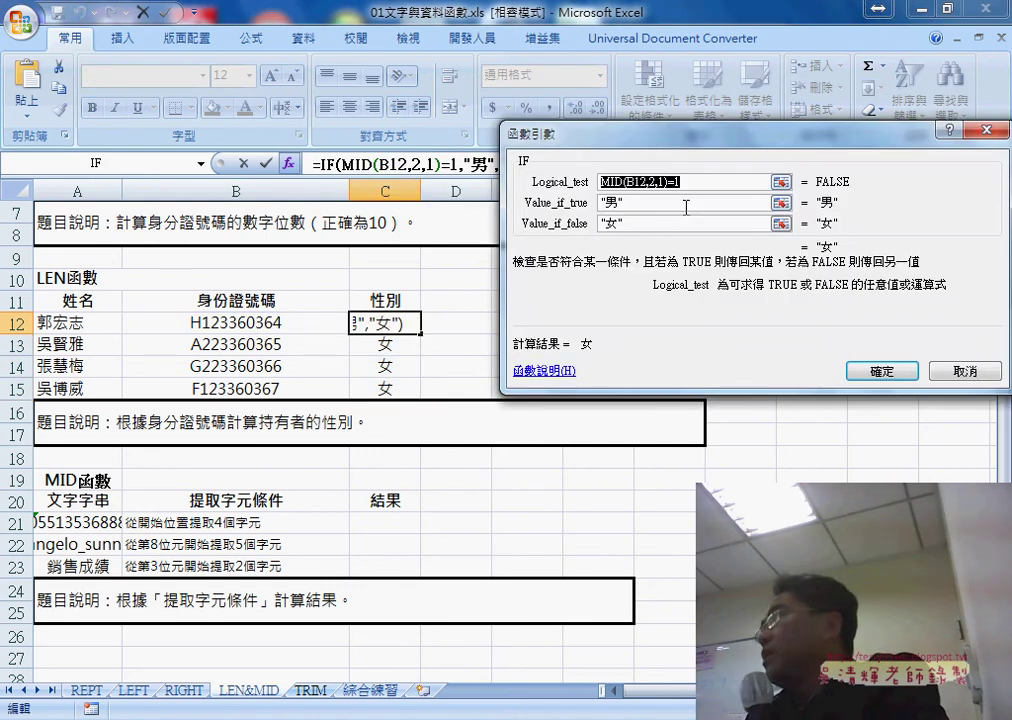
{"action": "left_click", "coordinate": [679, 182]}
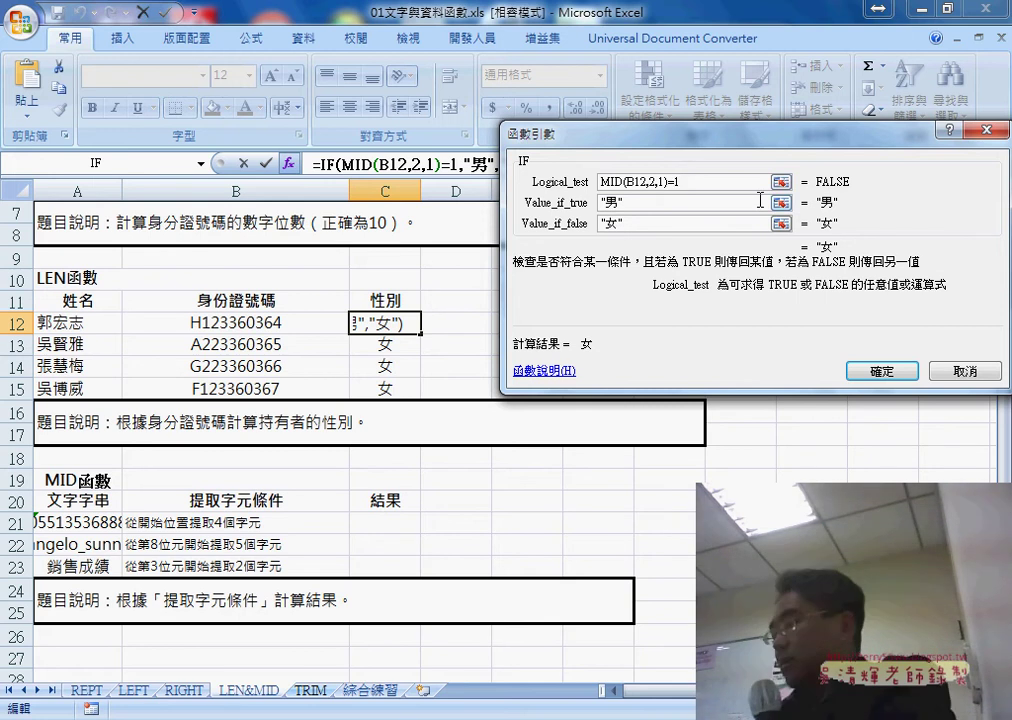
{"action": "key", "text": "Left"}
{"action": "type", "text": "\"女\""}
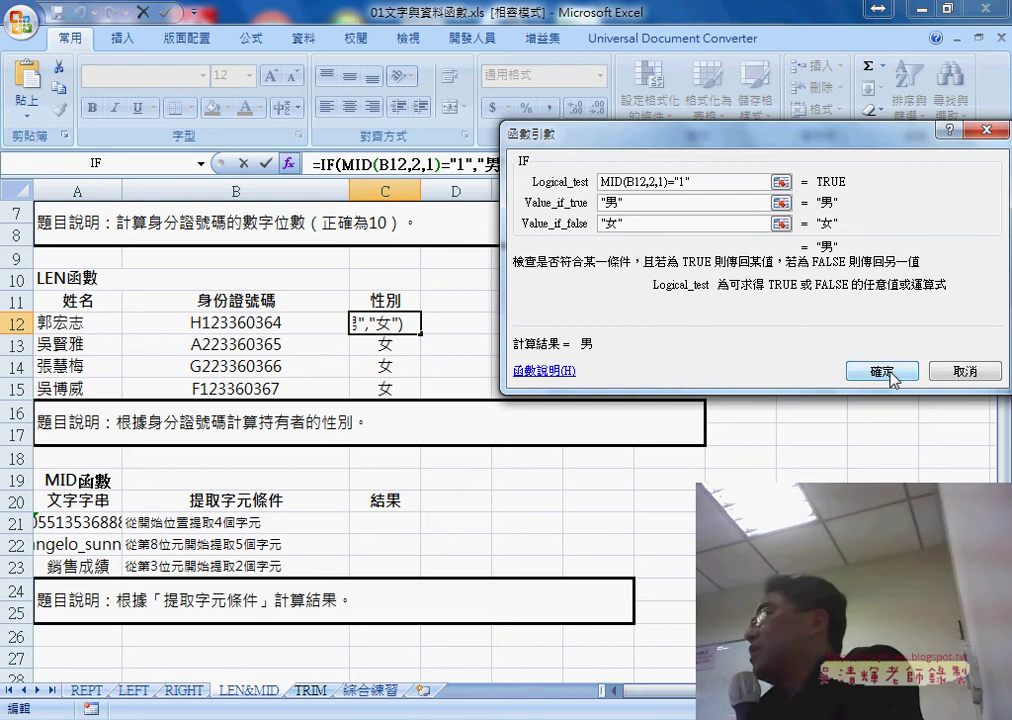
{"action": "double_click", "coordinate": [680, 182]}
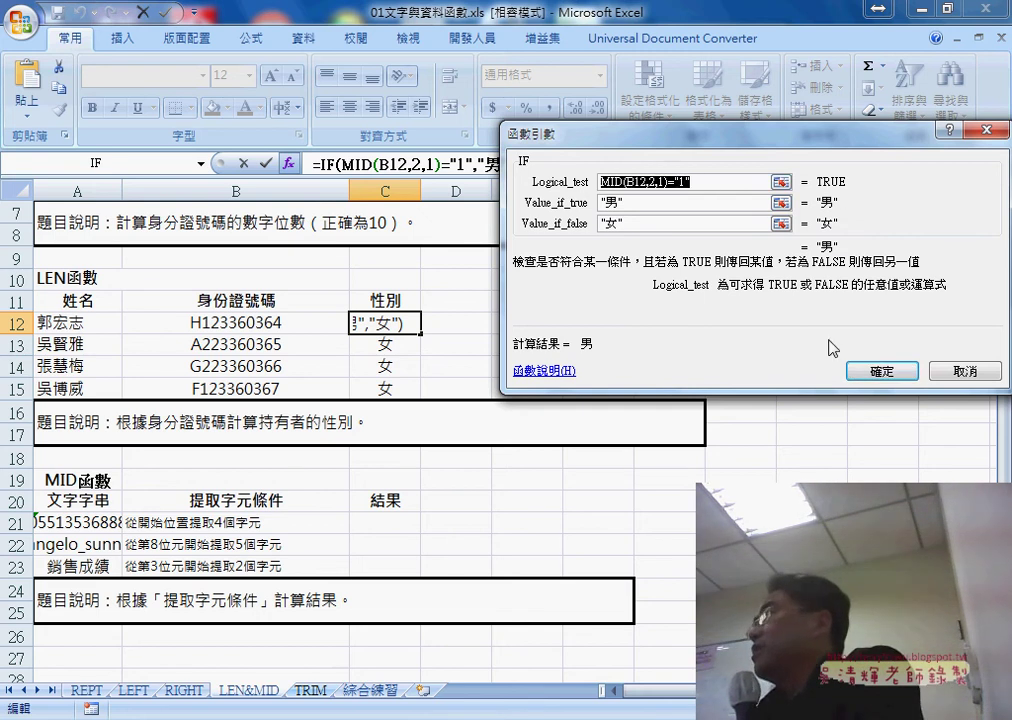
{"action": "key", "text": "Return"}
{"action": "left_click_drag", "start_coordinate": [421, 334], "coordinate": [425, 391]}
{"action": "left_click", "coordinate": [387, 319]}
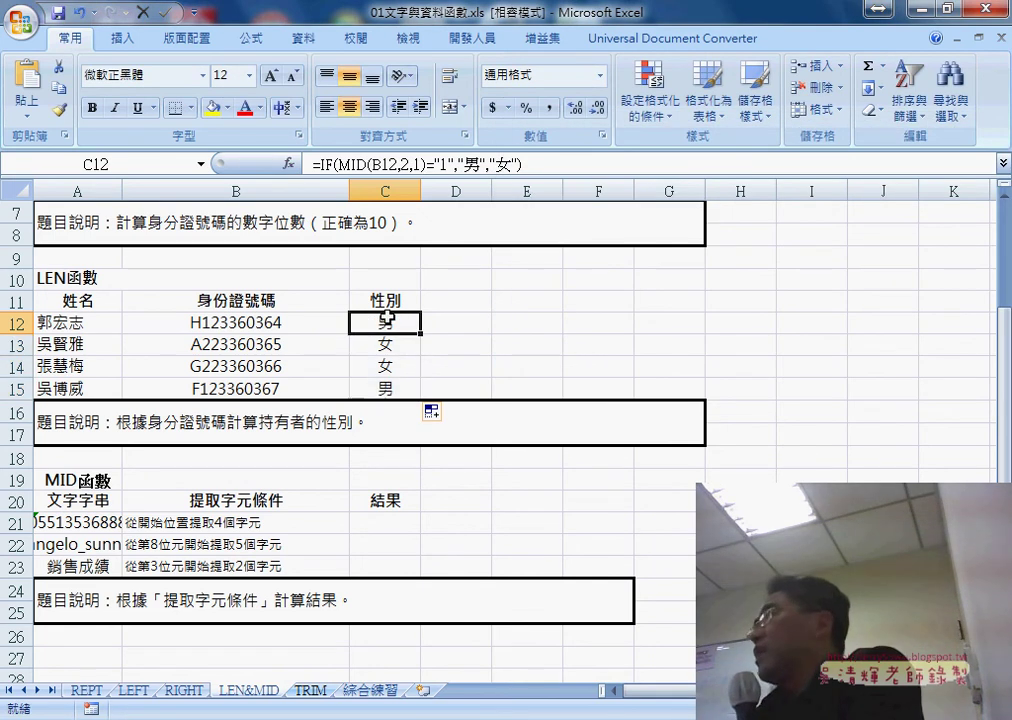
Step: Remove the quotes so C12's condition reads MID(B12,2,1)=1, which evaluates FALSE and returns 女
{"action": "left_click", "coordinate": [345, 163]}
{"action": "left_click", "coordinate": [289, 163]}
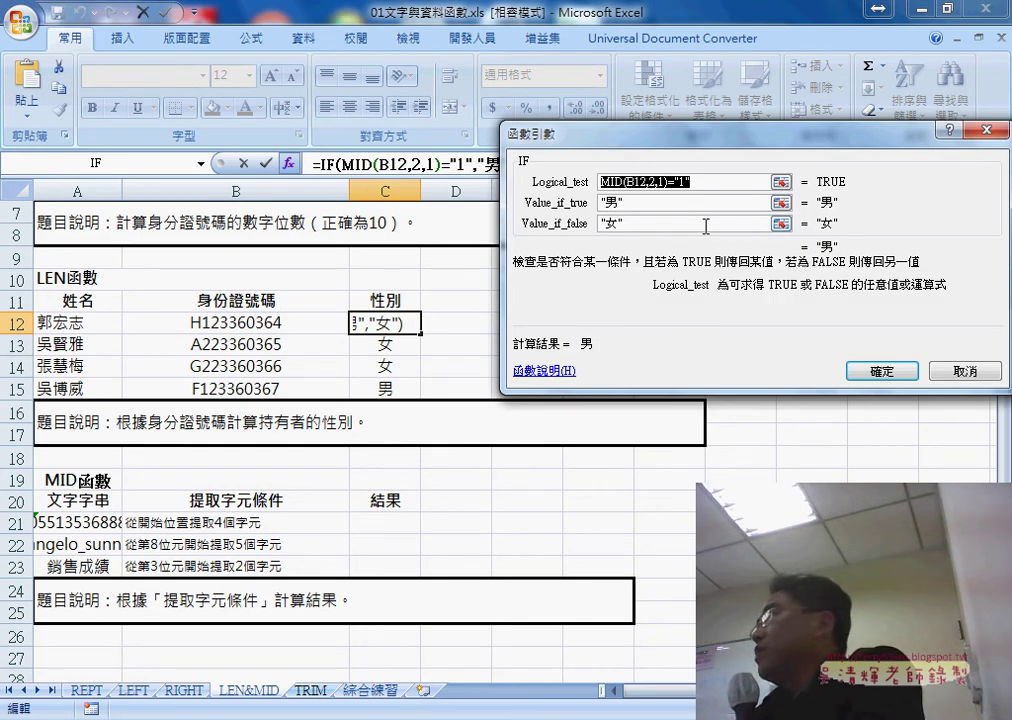
{"action": "left_click", "coordinate": [702, 183]}
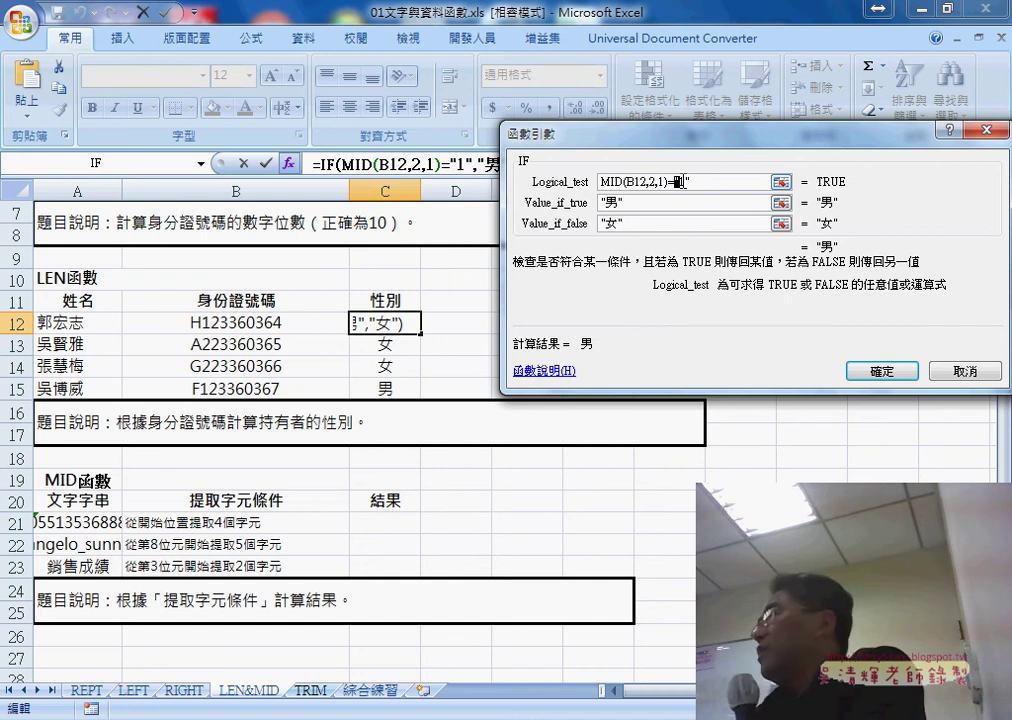
{"action": "key", "text": "BackSpace"}
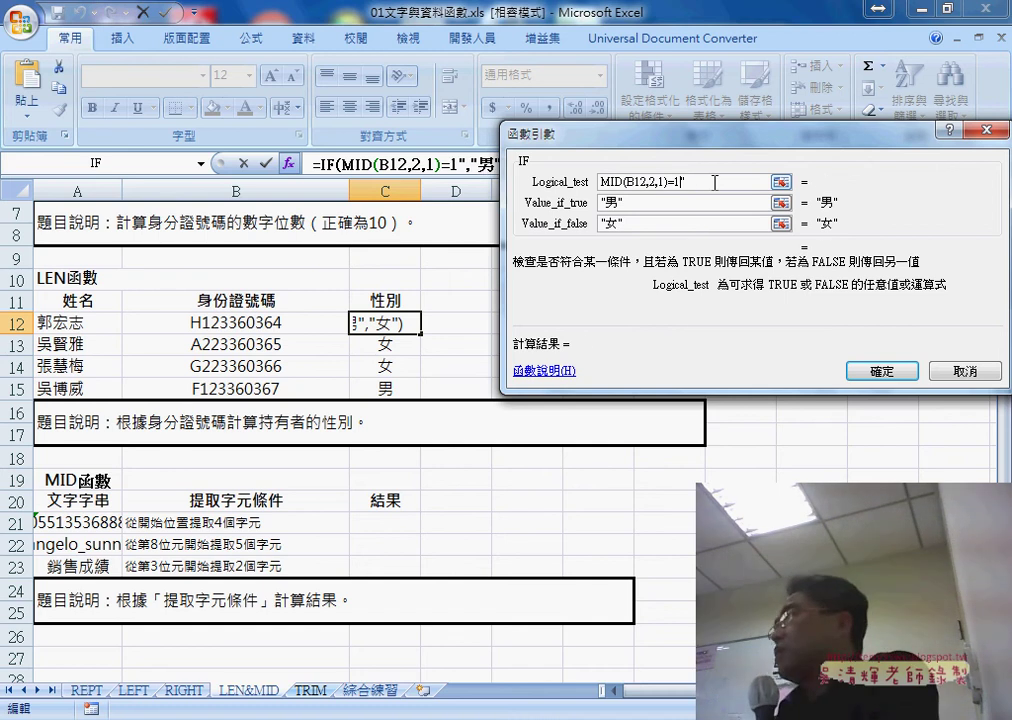
{"action": "key", "text": "Delete"}
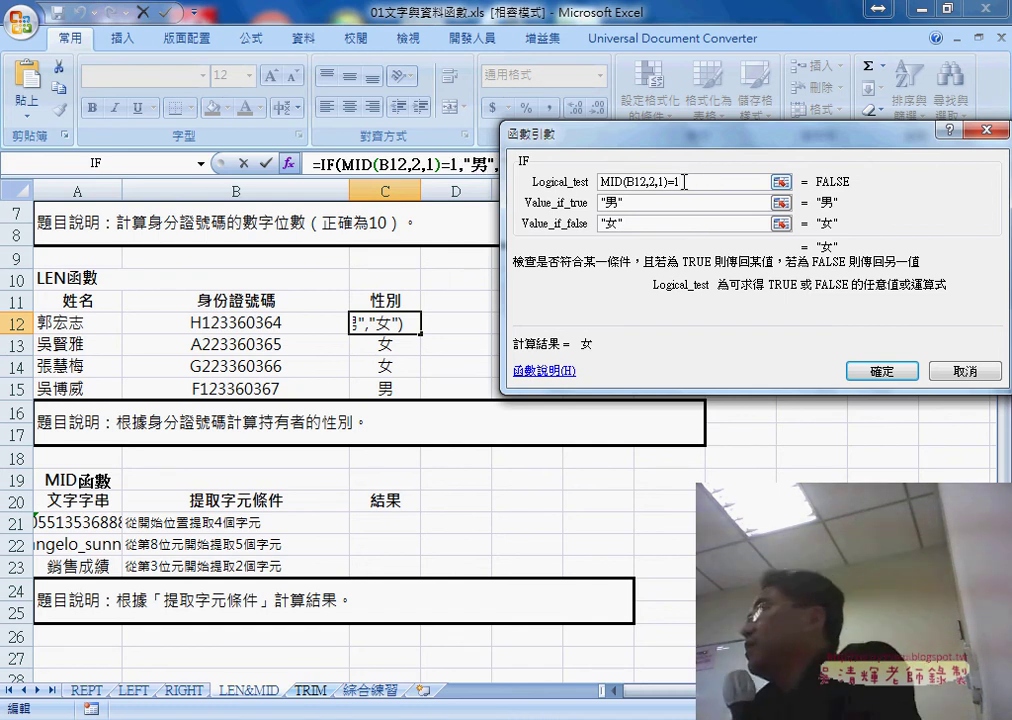
{"action": "key", "text": "BackSpace"}
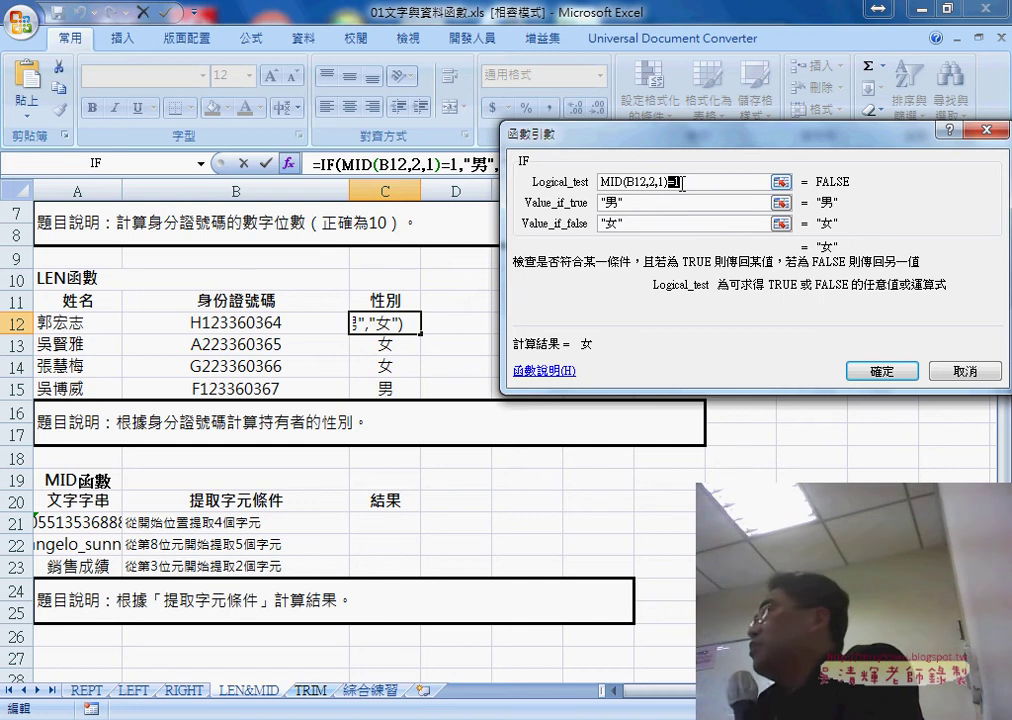
{"action": "left_click_drag", "start_coordinate": [638, 180], "coordinate": [588, 183]}
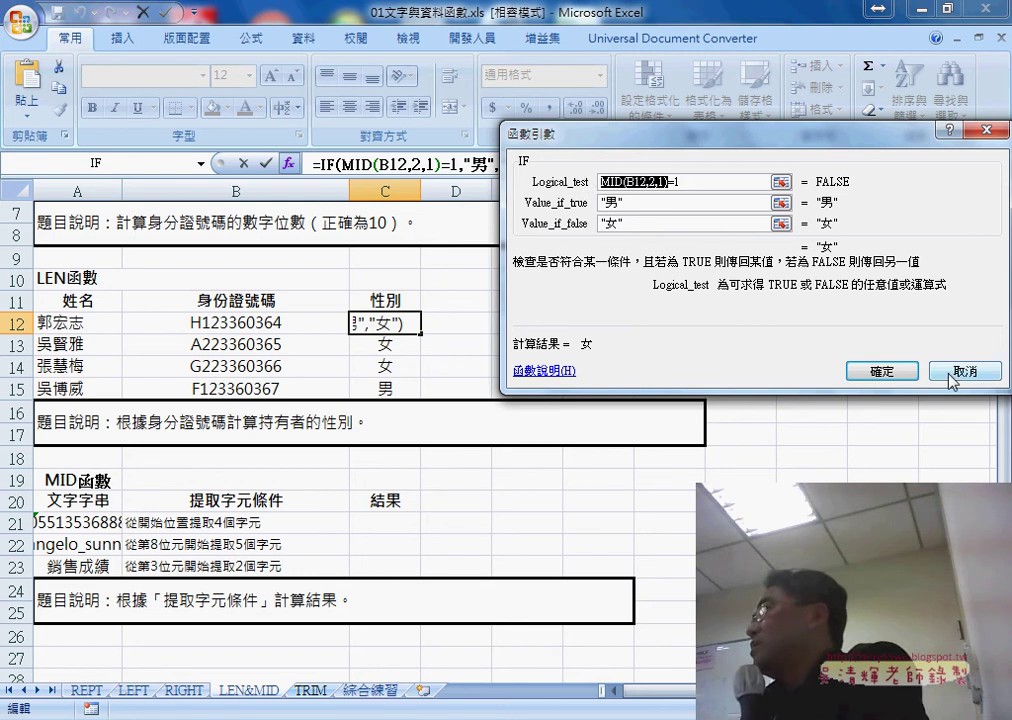
Step: Discard the trial edits, then browse the 文字 functions for E11 down to VALUE
{"action": "left_click", "coordinate": [893, 370]}
{"action": "left_click", "coordinate": [533, 304]}
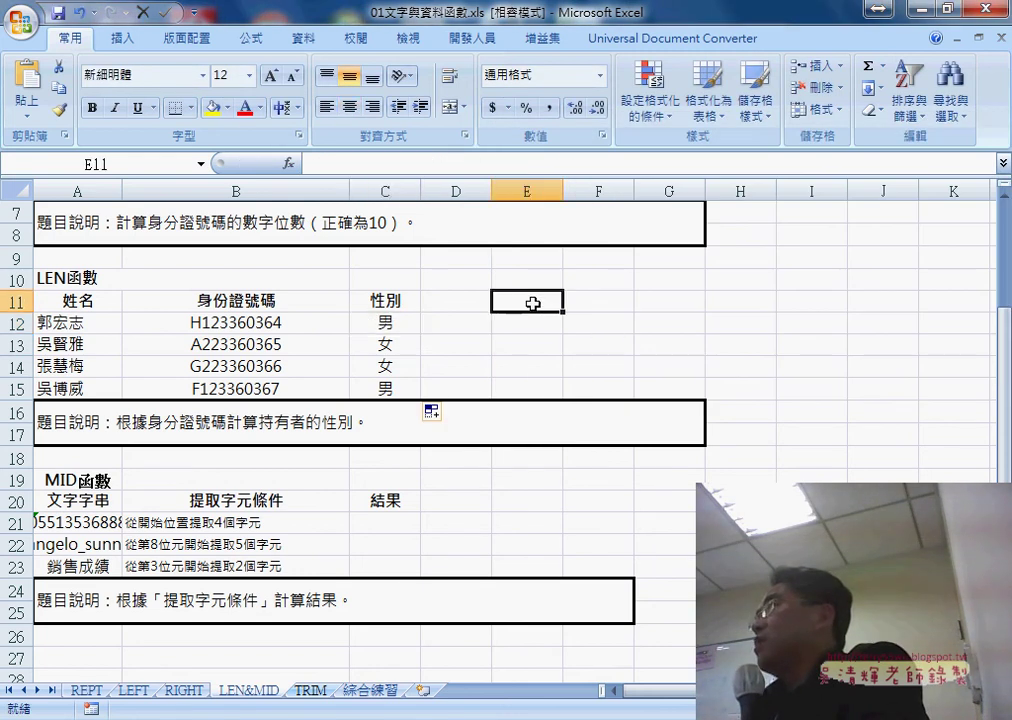
{"action": "left_click", "coordinate": [287, 162]}
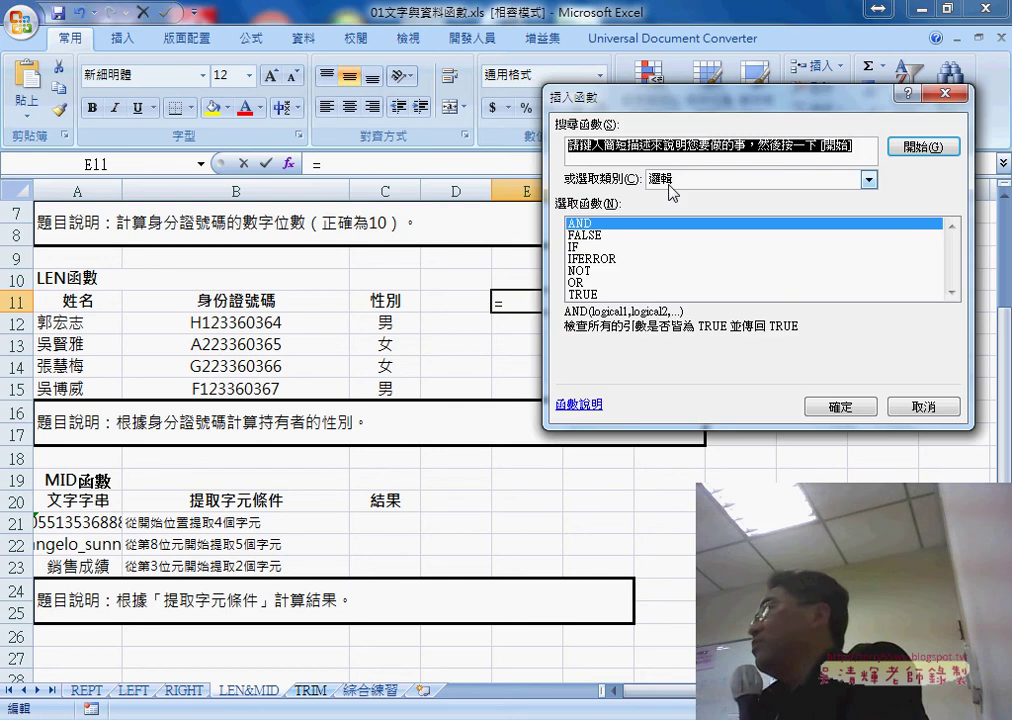
{"action": "left_click", "coordinate": [669, 186]}
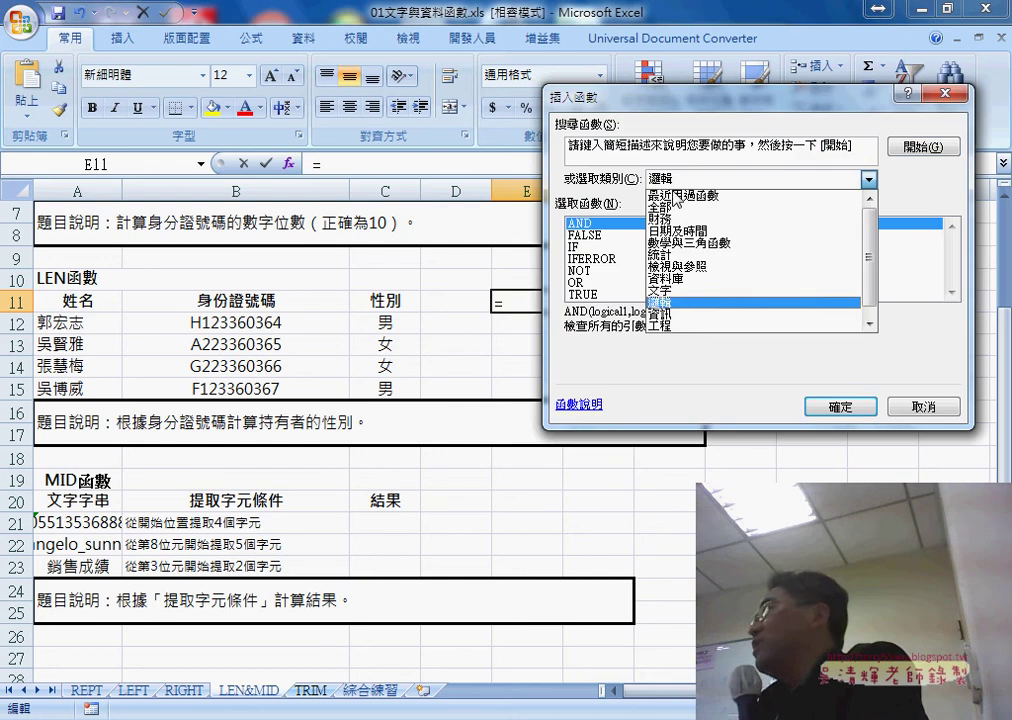
{"action": "left_click", "coordinate": [685, 292]}
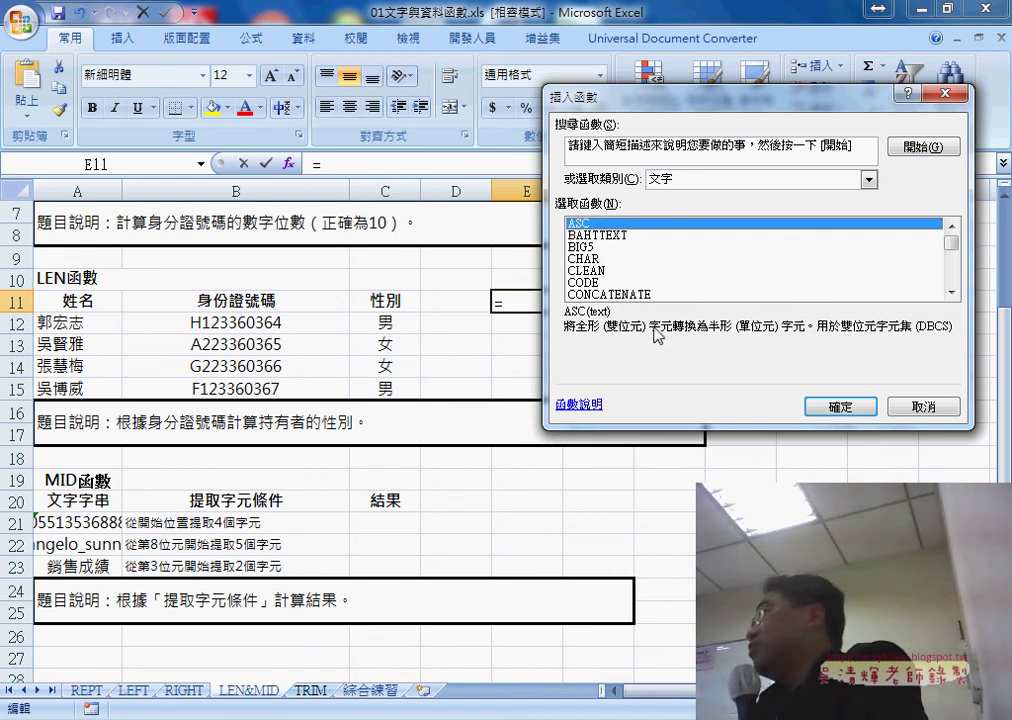
{"action": "left_click", "coordinate": [604, 236]}
{"action": "left_click", "coordinate": [598, 248]}
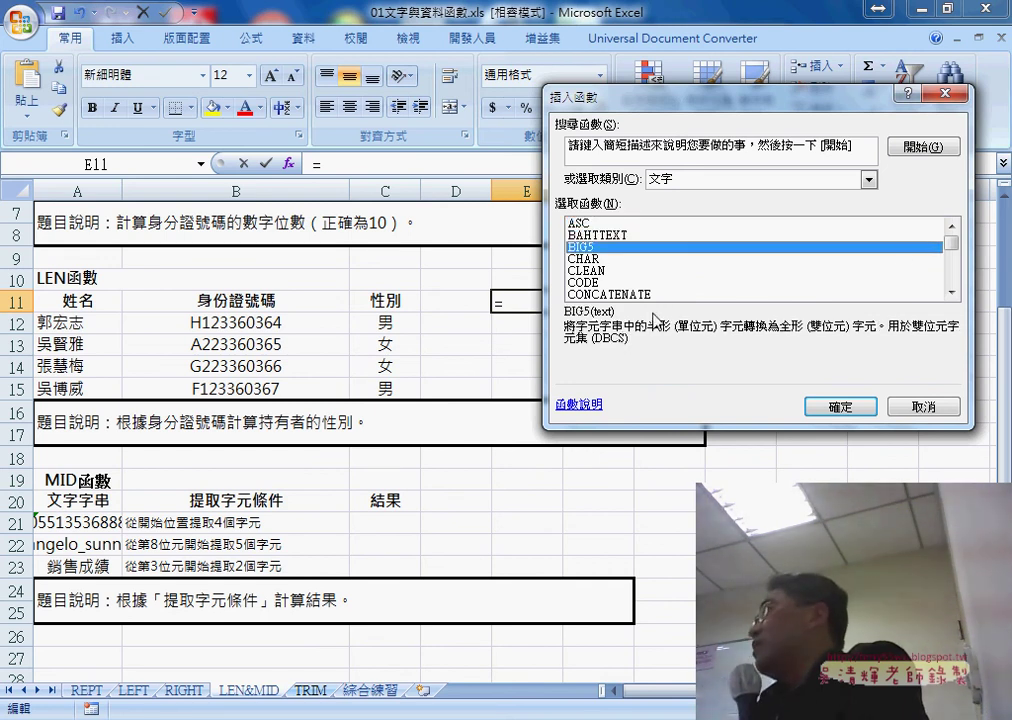
{"action": "left_click_drag", "start_coordinate": [951, 244], "coordinate": [951, 277]}
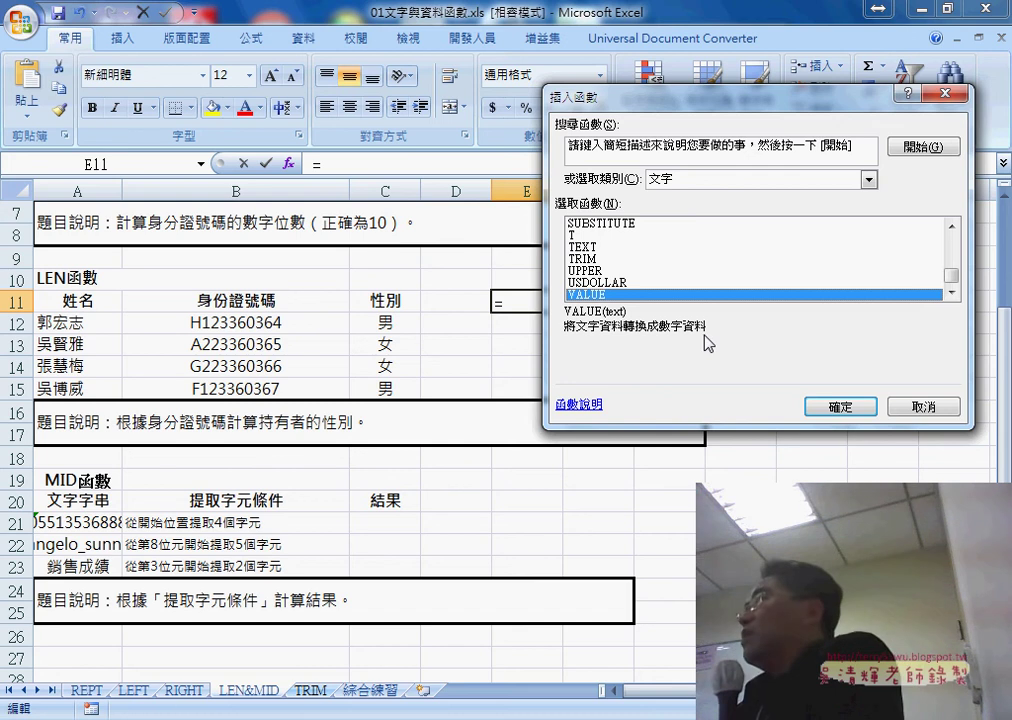
Step: Close the function list and set C12's IF condition to compare against the number 1
{"action": "left_click", "coordinate": [937, 406]}
{"action": "left_click", "coordinate": [385, 321]}
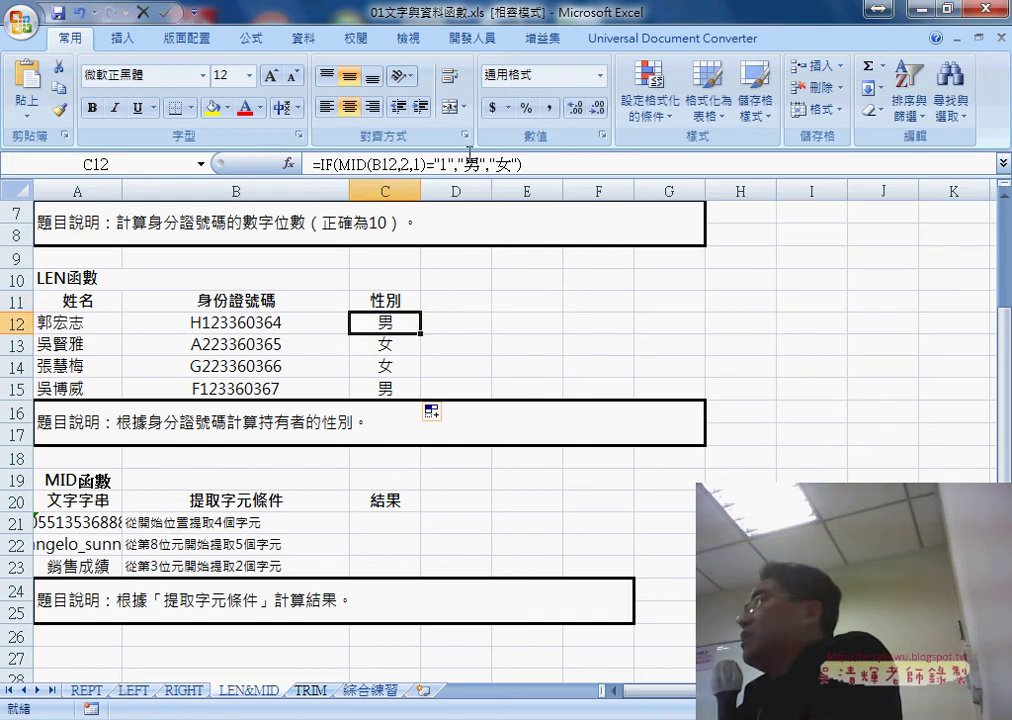
{"action": "left_click", "coordinate": [333, 160]}
{"action": "left_click", "coordinate": [288, 163]}
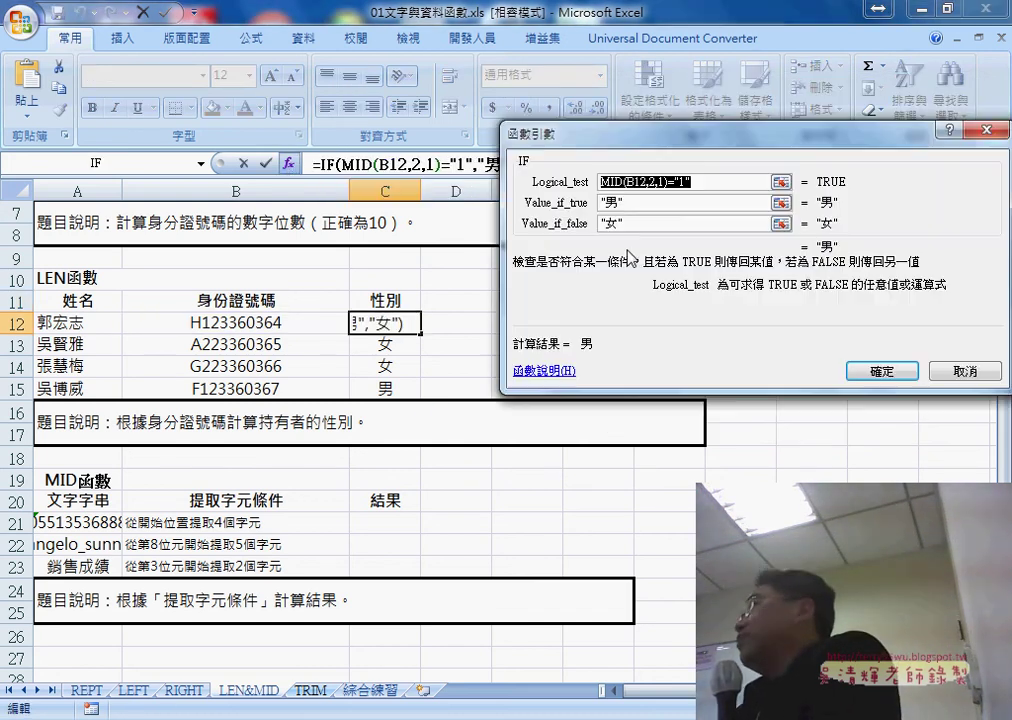
{"action": "left_click", "coordinate": [670, 182]}
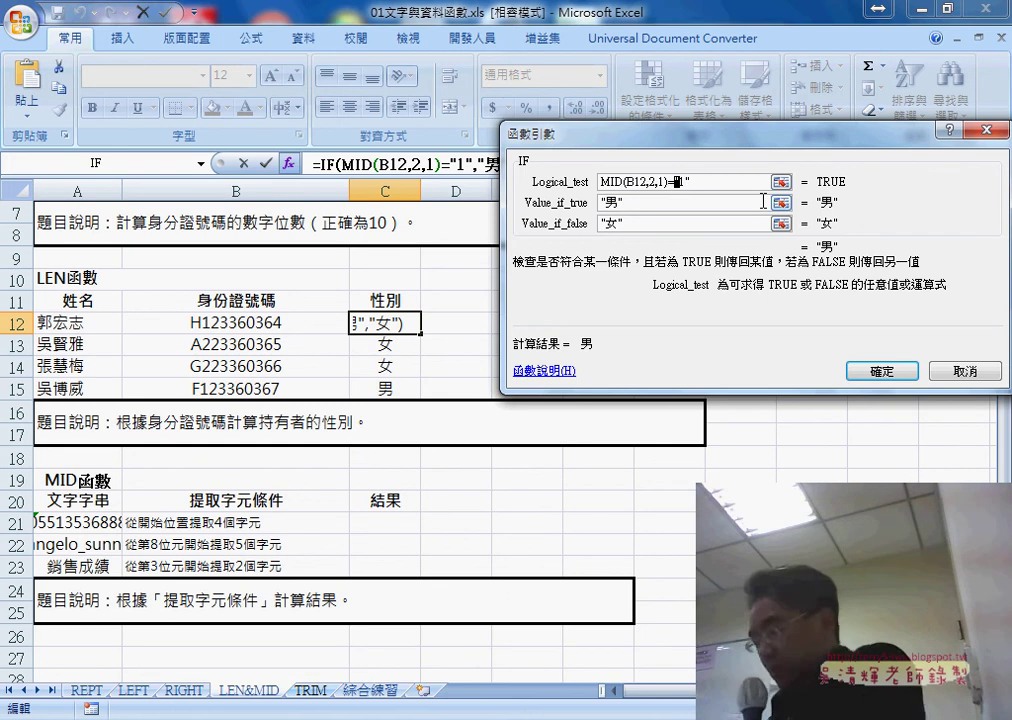
{"action": "key", "text": "BackSpace"}
{"action": "key", "text": "BackSpace"}
{"action": "key", "text": "Delete"}
{"action": "type", "text": "1"}
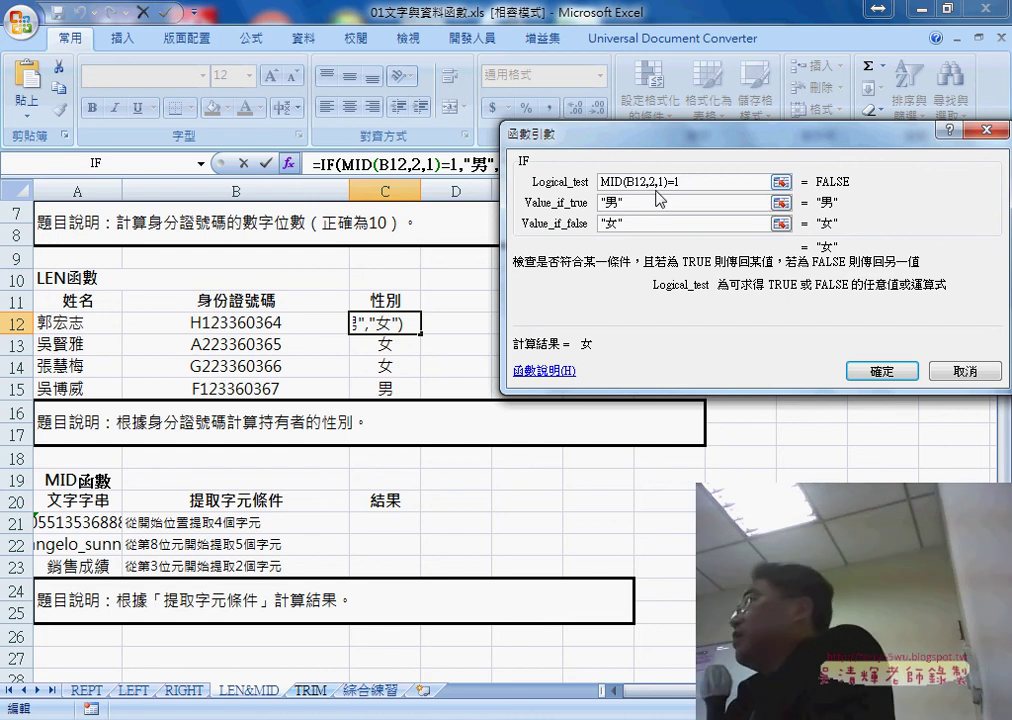
Step: Wrap MID in VALUE() and fill =IF(VALUE(MID(B12,2,1))=1,"男","女") down to C15
{"action": "left_click_drag", "start_coordinate": [671, 180], "coordinate": [600, 182]}
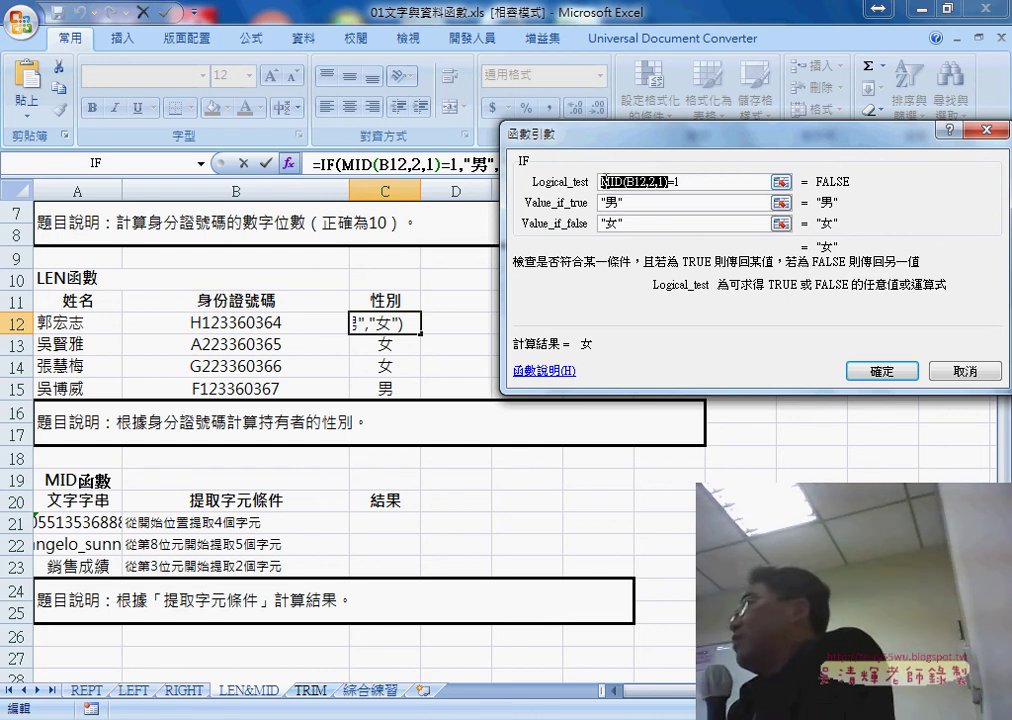
{"action": "left_click", "coordinate": [675, 184]}
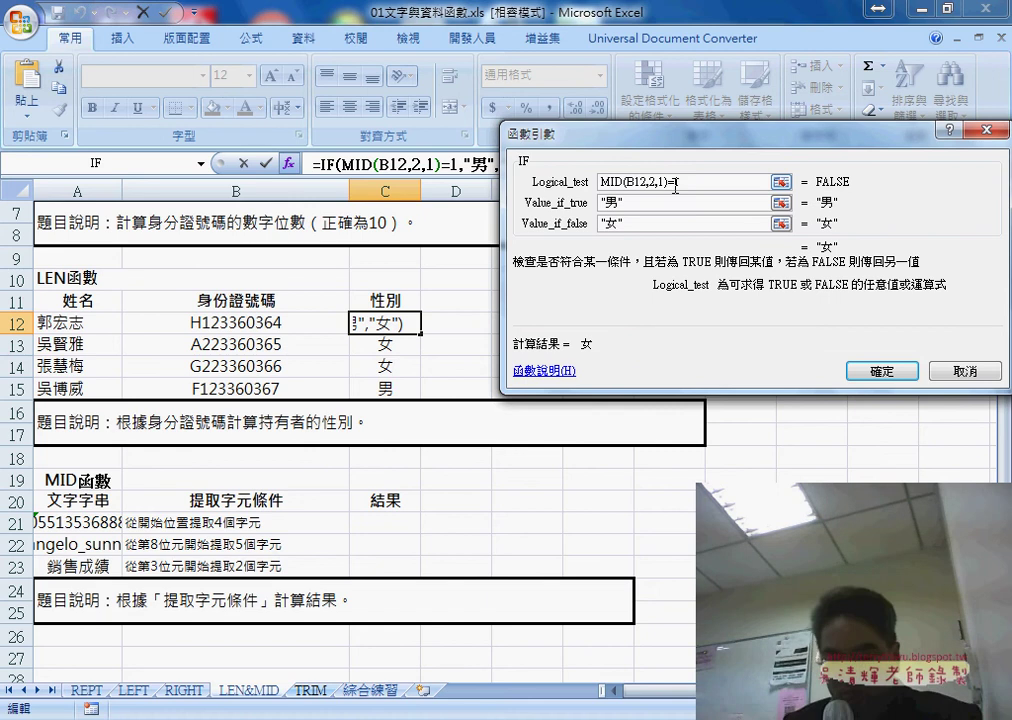
{"action": "type", "text": "valu"}
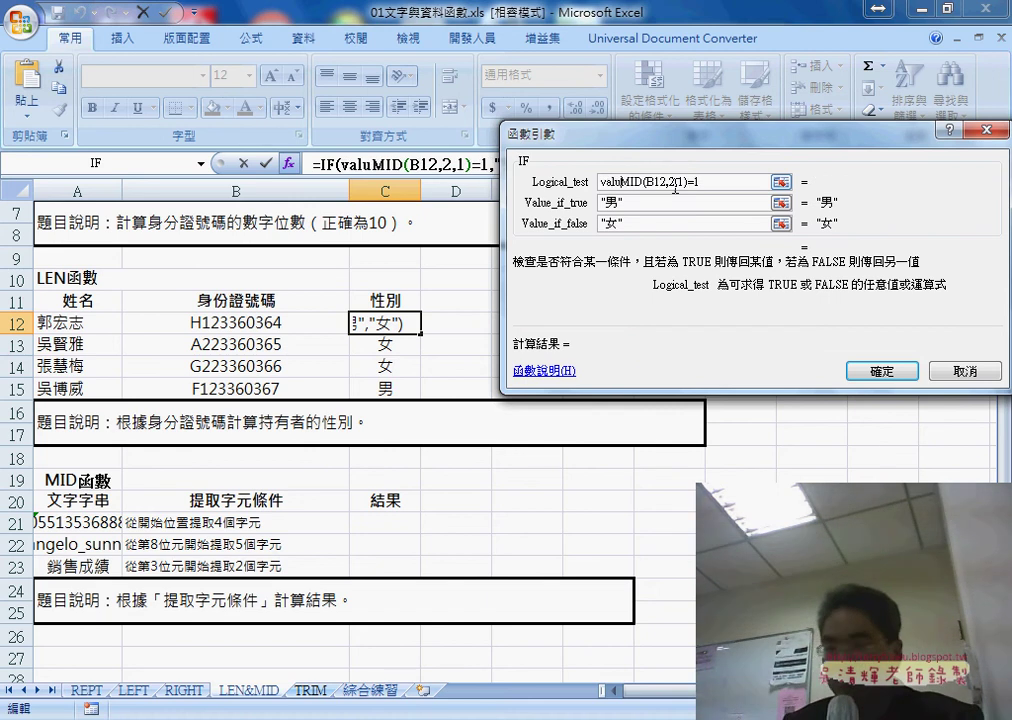
{"action": "type", "text": "e("}
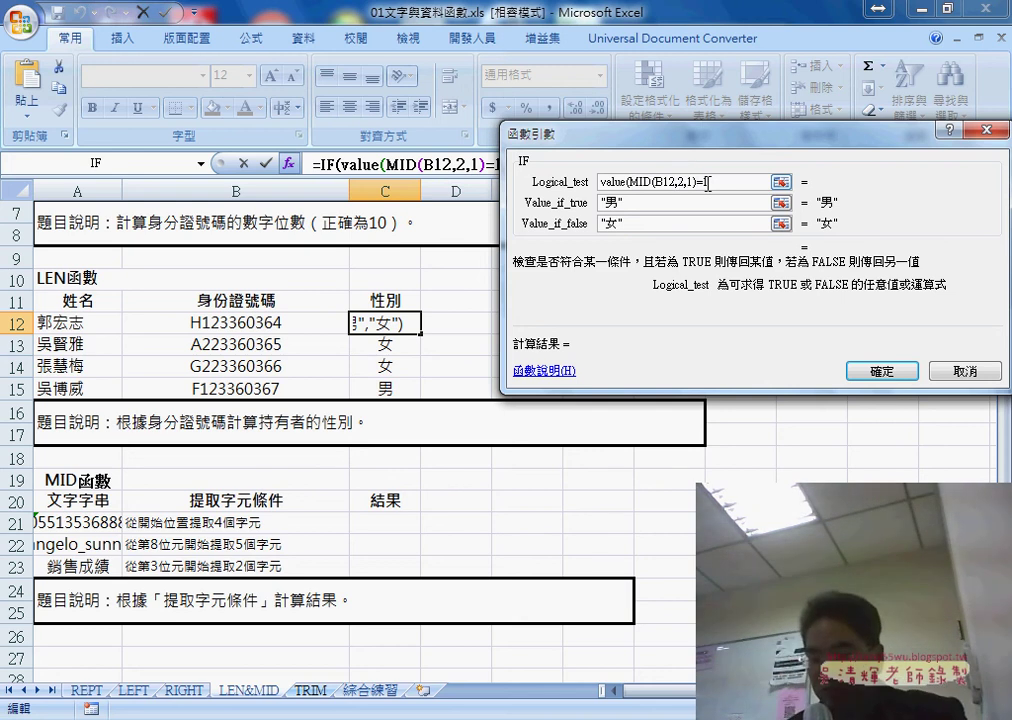
{"action": "type", "text": ")"}
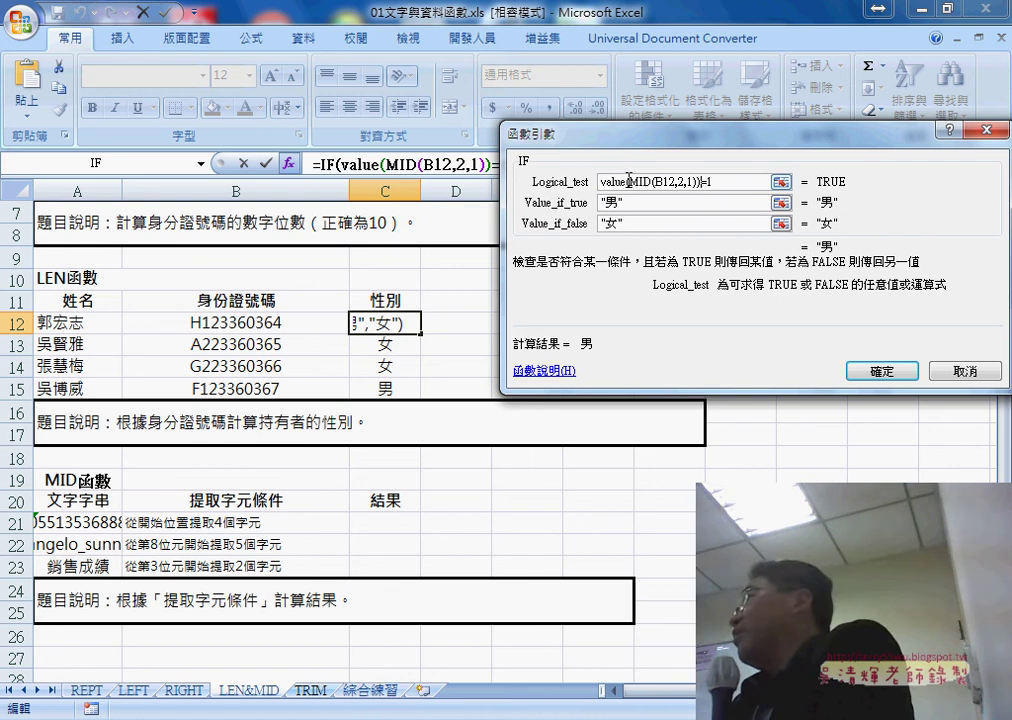
{"action": "left_click", "coordinate": [878, 371]}
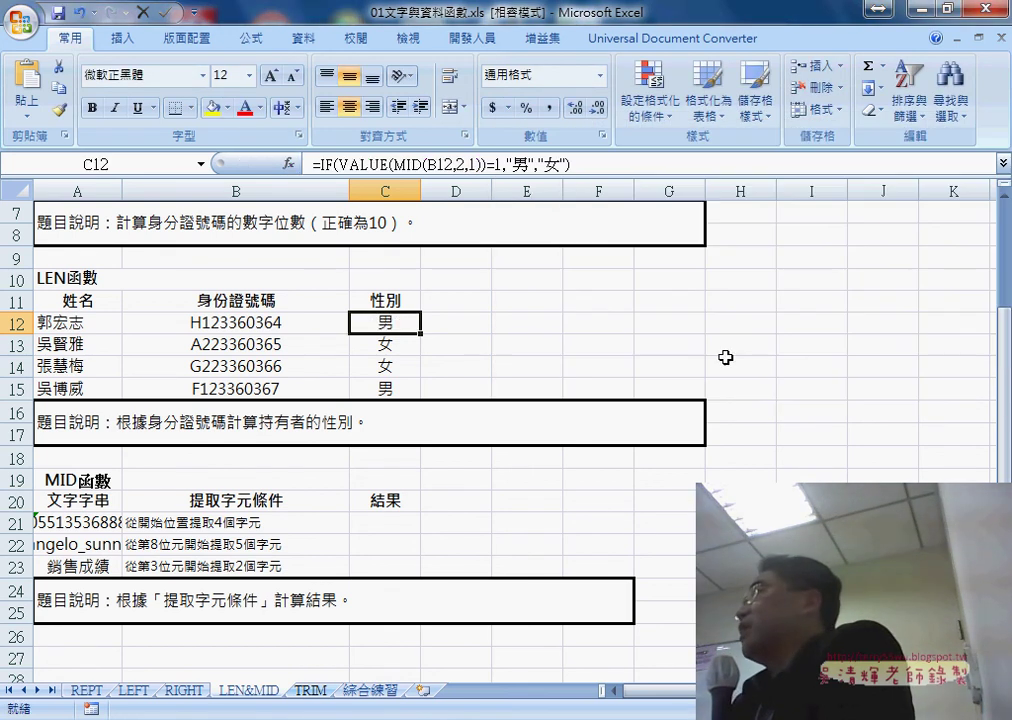
{"action": "left_click_drag", "start_coordinate": [424, 338], "coordinate": [422, 392]}
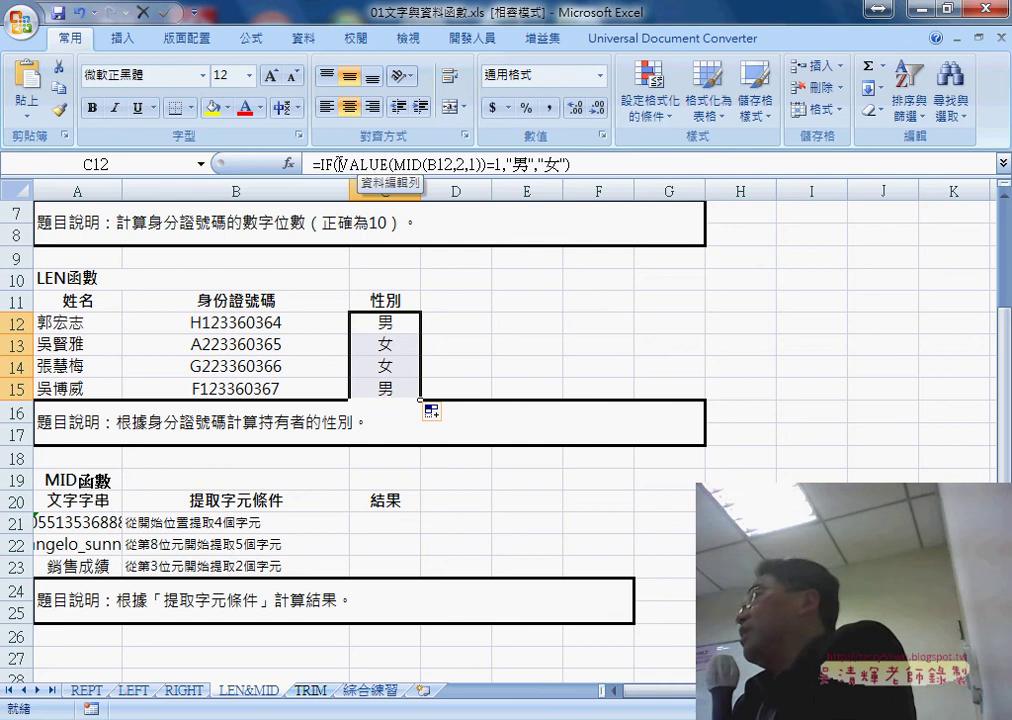
{"action": "double_click", "coordinate": [341, 163]}
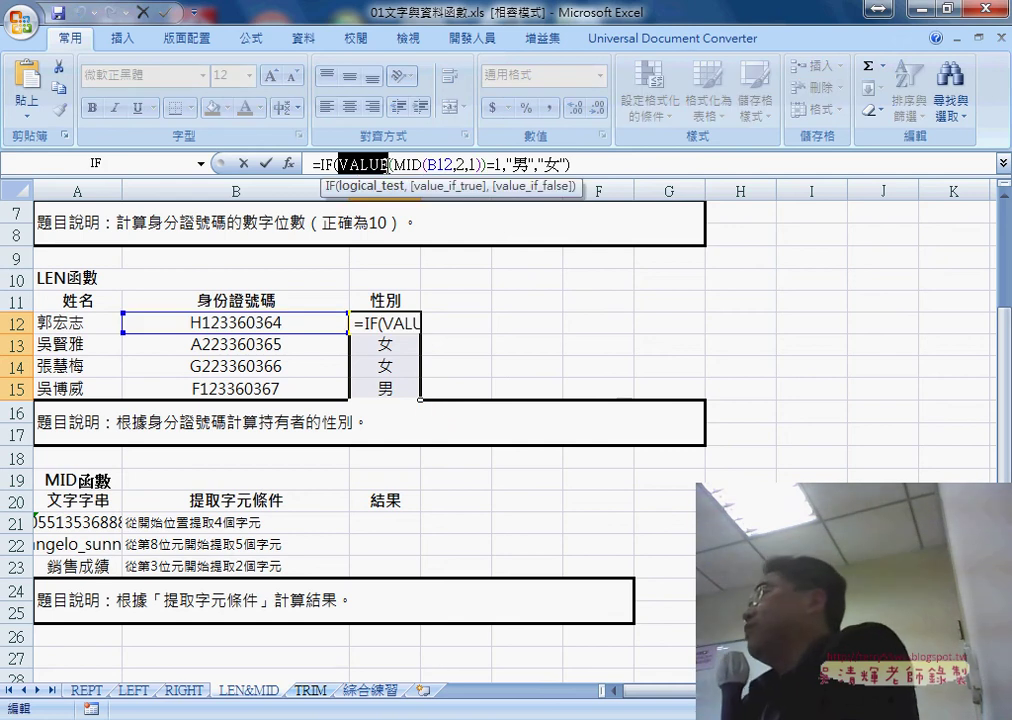
{"action": "left_click", "coordinate": [266, 163]}
{"action": "left_click", "coordinate": [523, 308]}
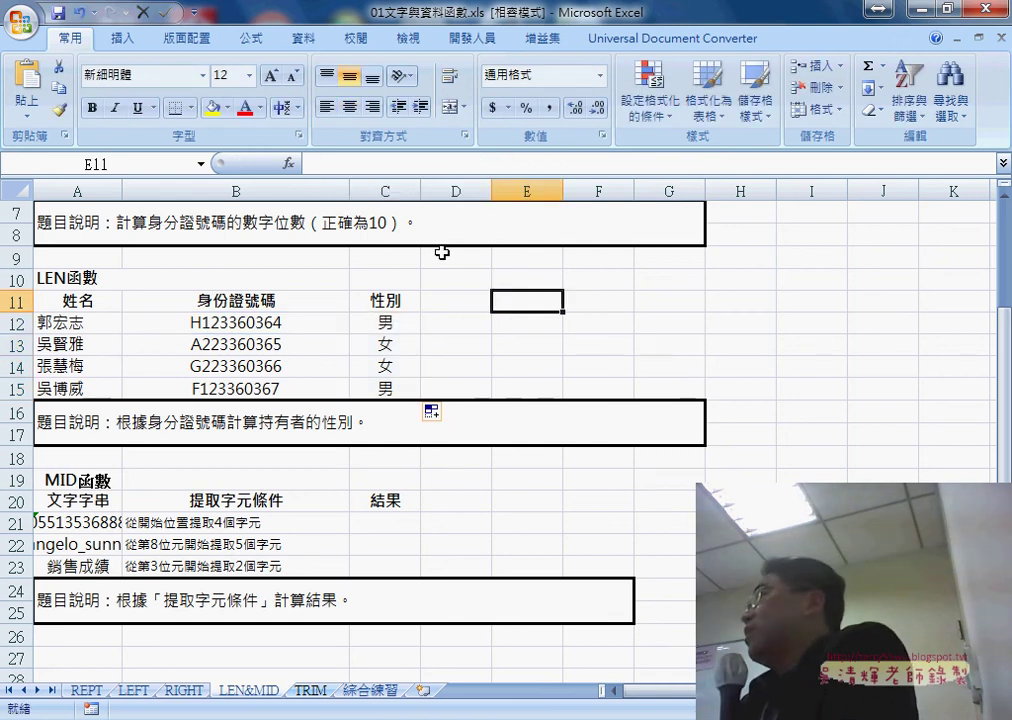
{"action": "left_click", "coordinate": [289, 163]}
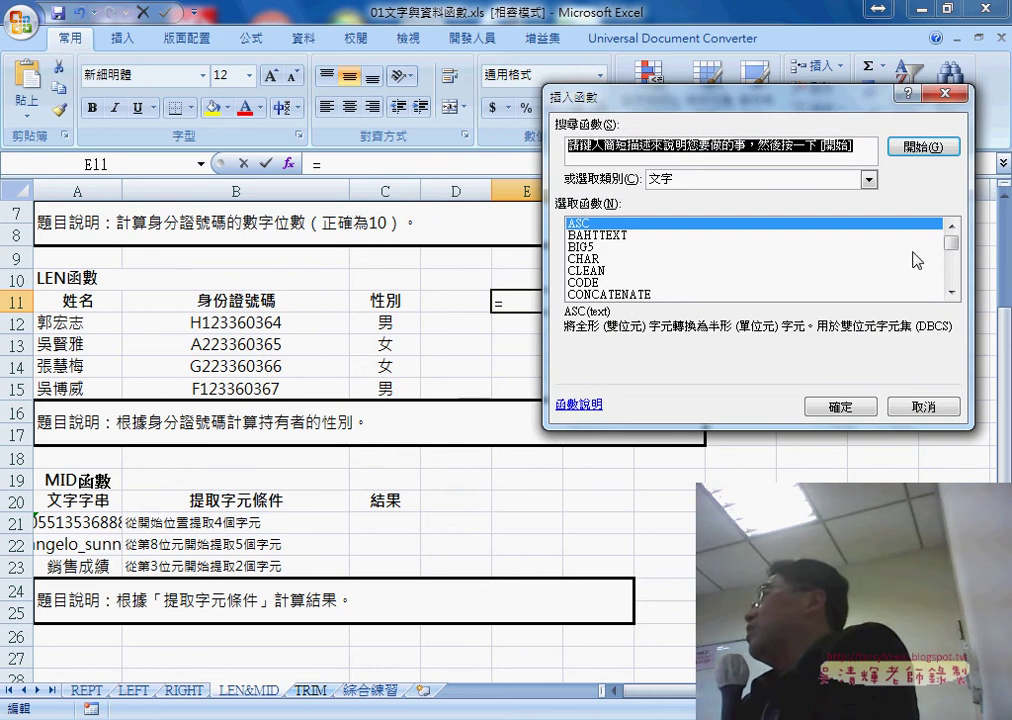
{"action": "left_click_drag", "start_coordinate": [953, 243], "coordinate": [955, 250]}
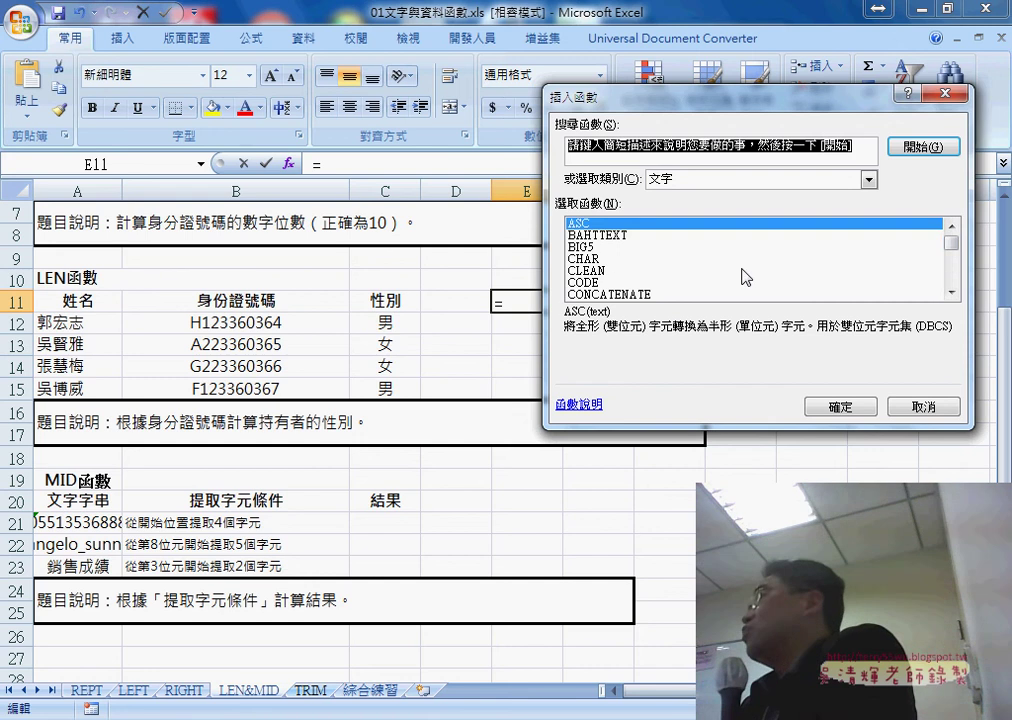
{"action": "left_click", "coordinate": [596, 284]}
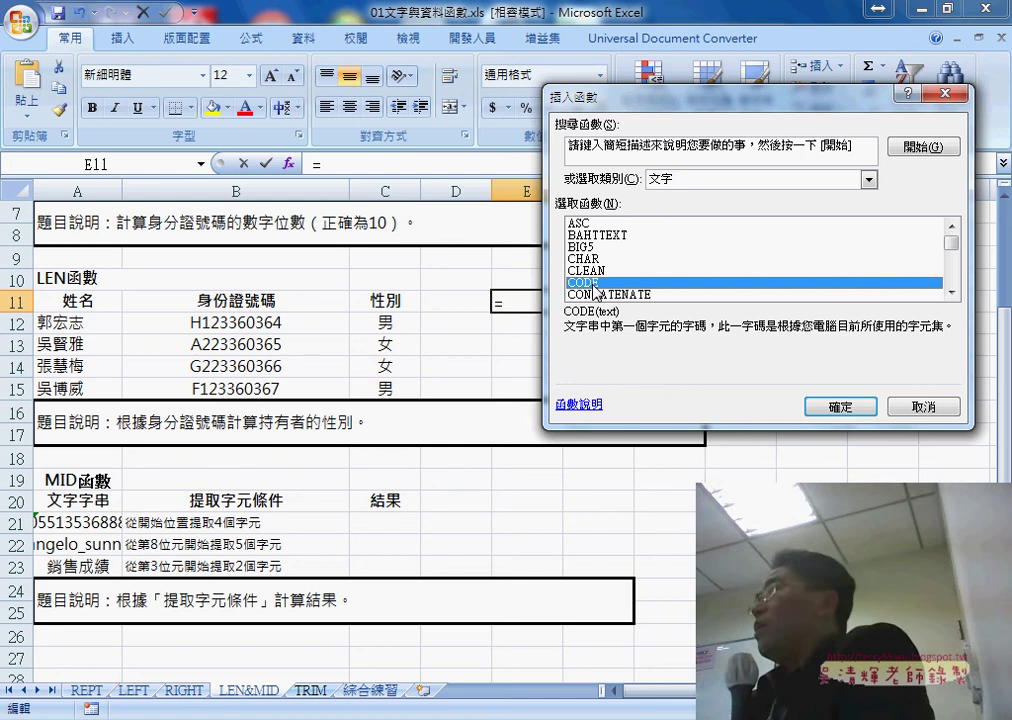
{"action": "left_click", "coordinate": [924, 406]}
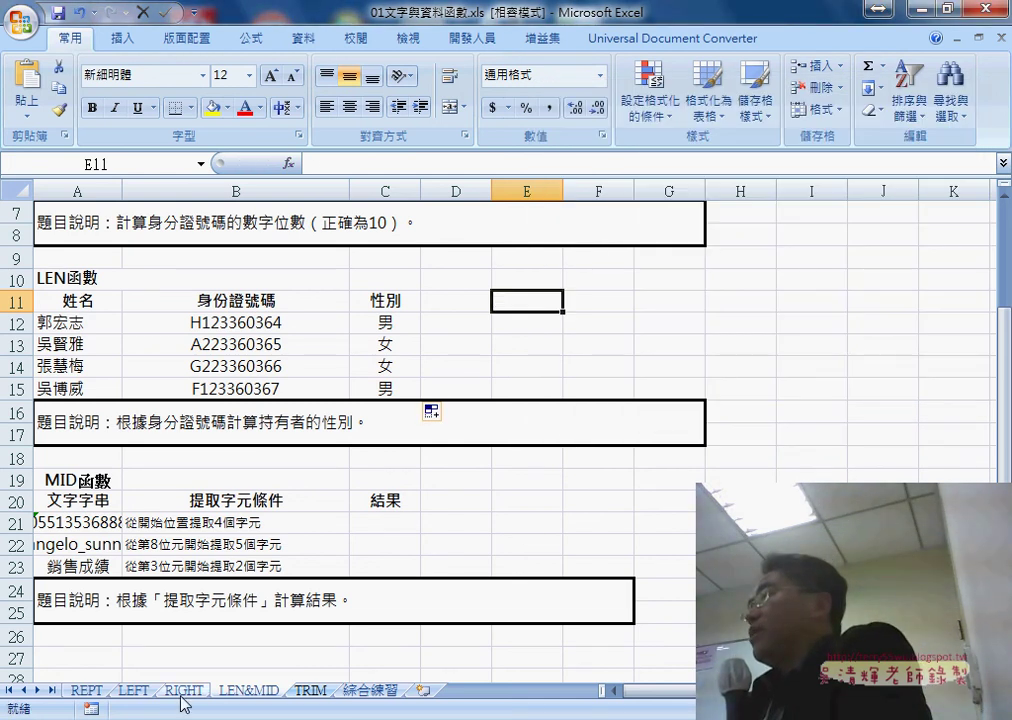
Step: On the LEFT sheet, enter =LEFT(A10,1) in D10 to take the name's first character
{"action": "left_click", "coordinate": [134, 691]}
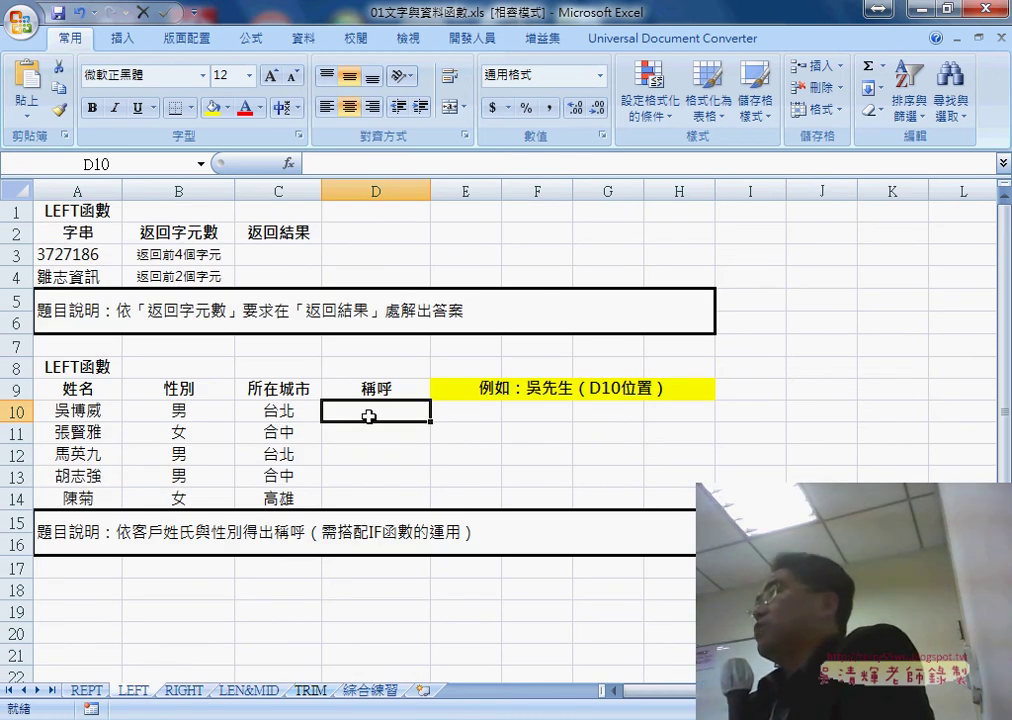
{"action": "left_click", "coordinate": [288, 163]}
{"action": "left_click_drag", "start_coordinate": [953, 243], "coordinate": [954, 262]}
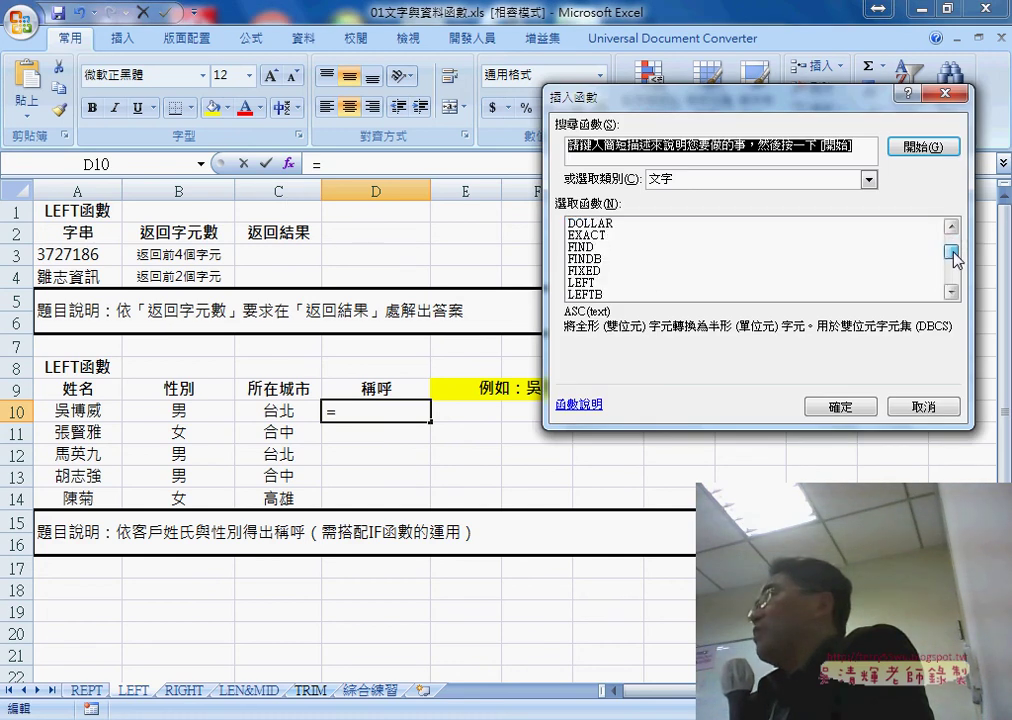
{"action": "double_click", "coordinate": [752, 234]}
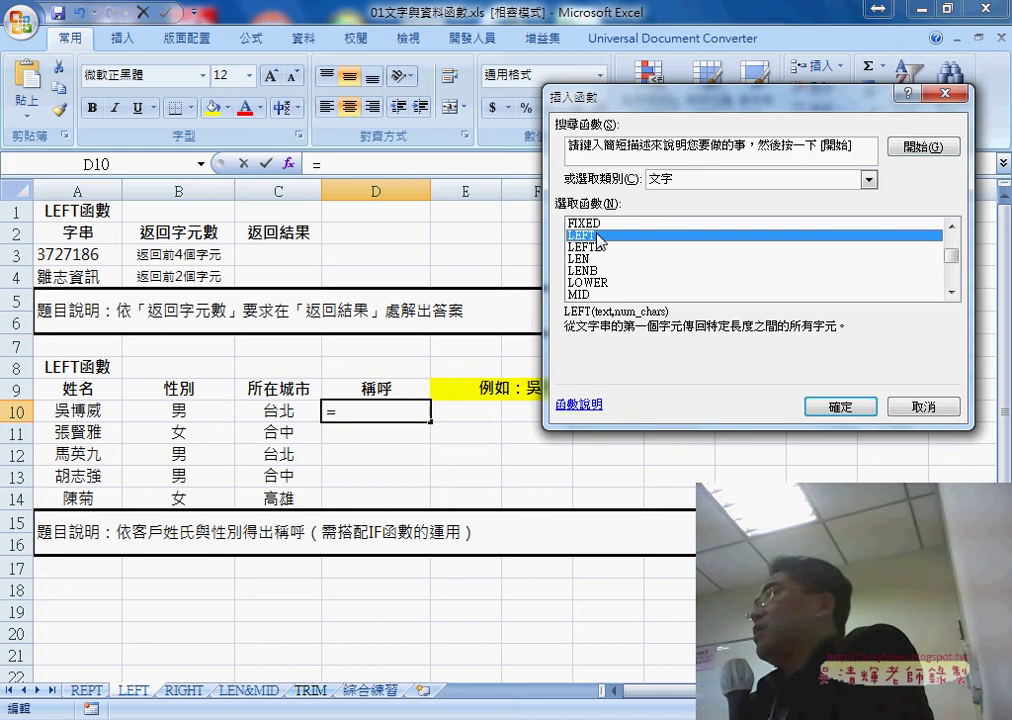
{"action": "left_click", "coordinate": [85, 410]}
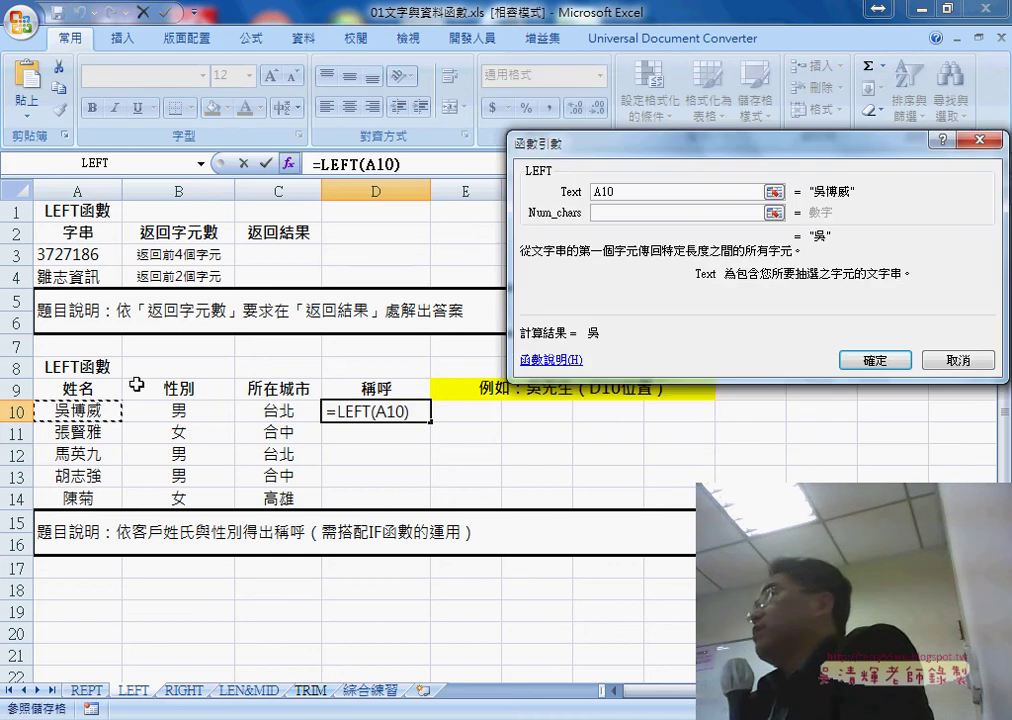
{"action": "left_click", "coordinate": [624, 212]}
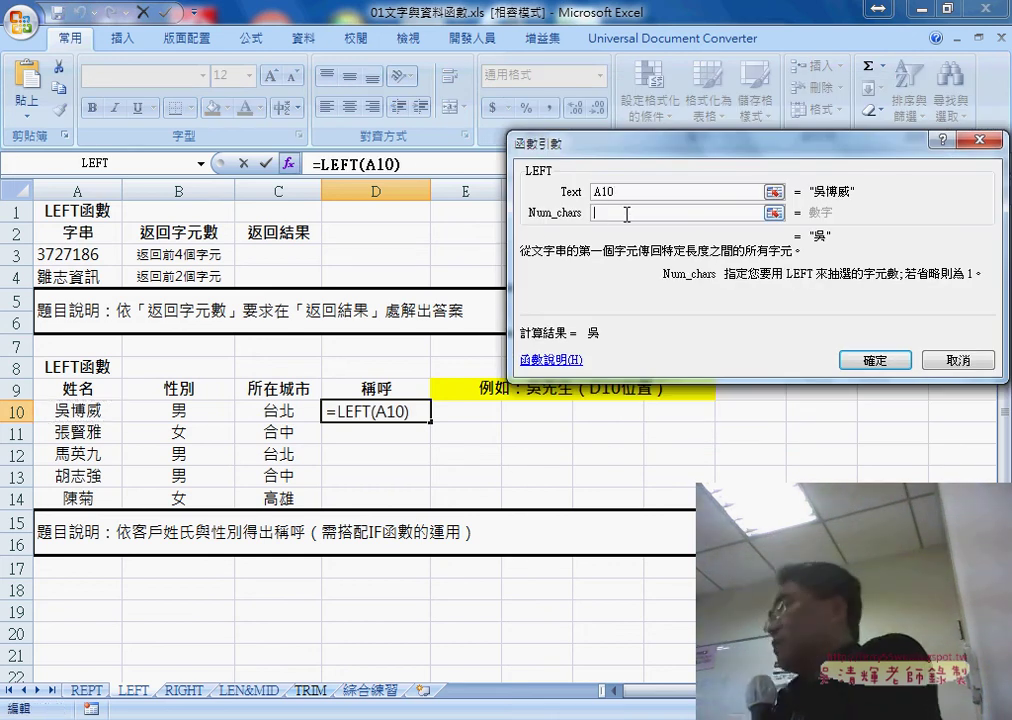
{"action": "type", "text": "1"}
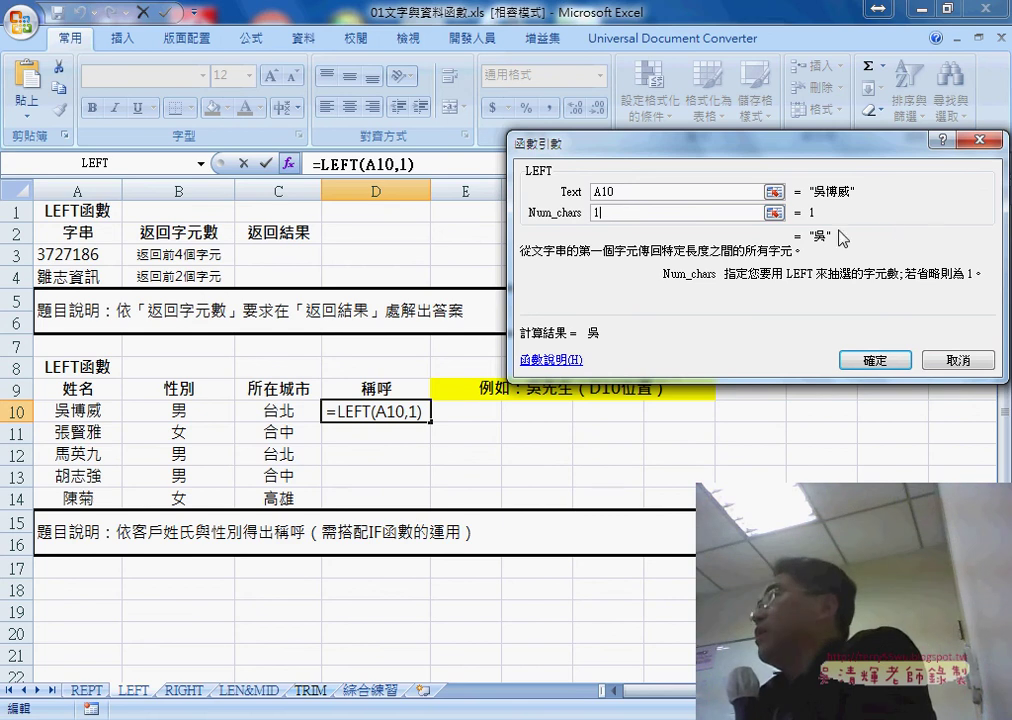
{"action": "left_click", "coordinate": [876, 360]}
{"action": "left_click", "coordinate": [441, 166]}
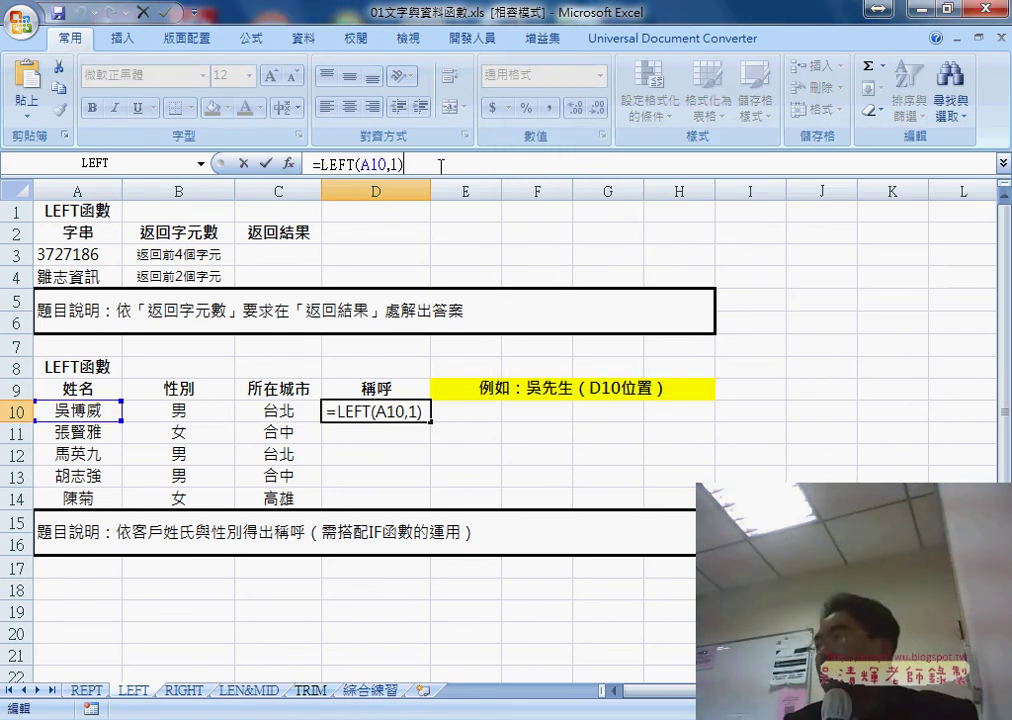
Step: Append & to D10's formula and insert an IF function from the recent functions list
{"action": "type", "text": "&"}
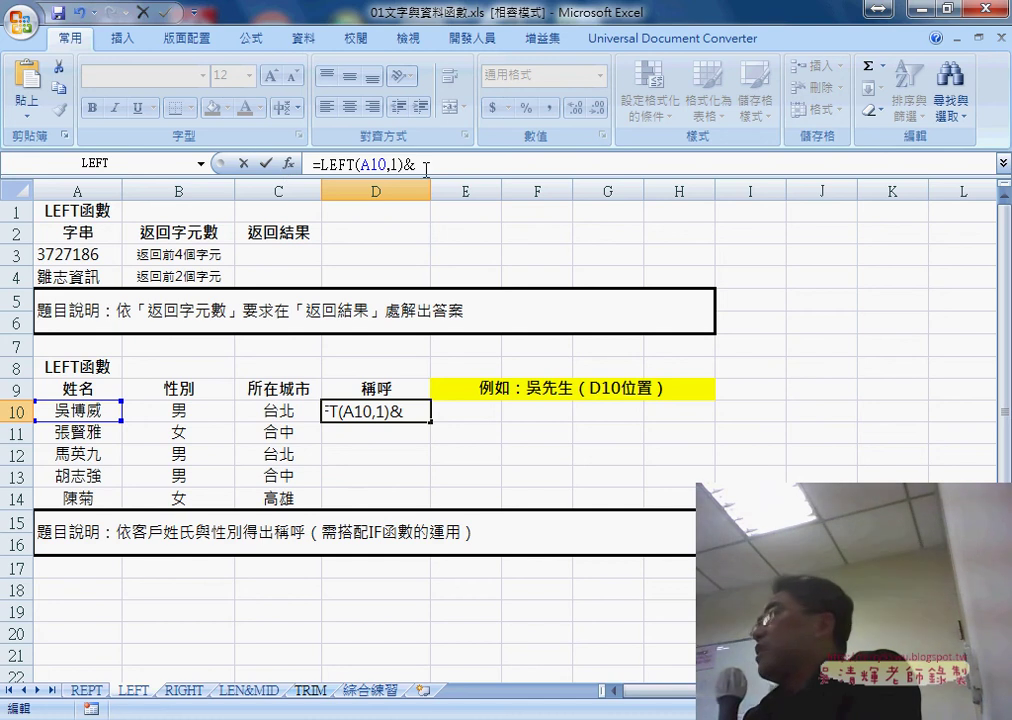
{"action": "left_click", "coordinate": [202, 164]}
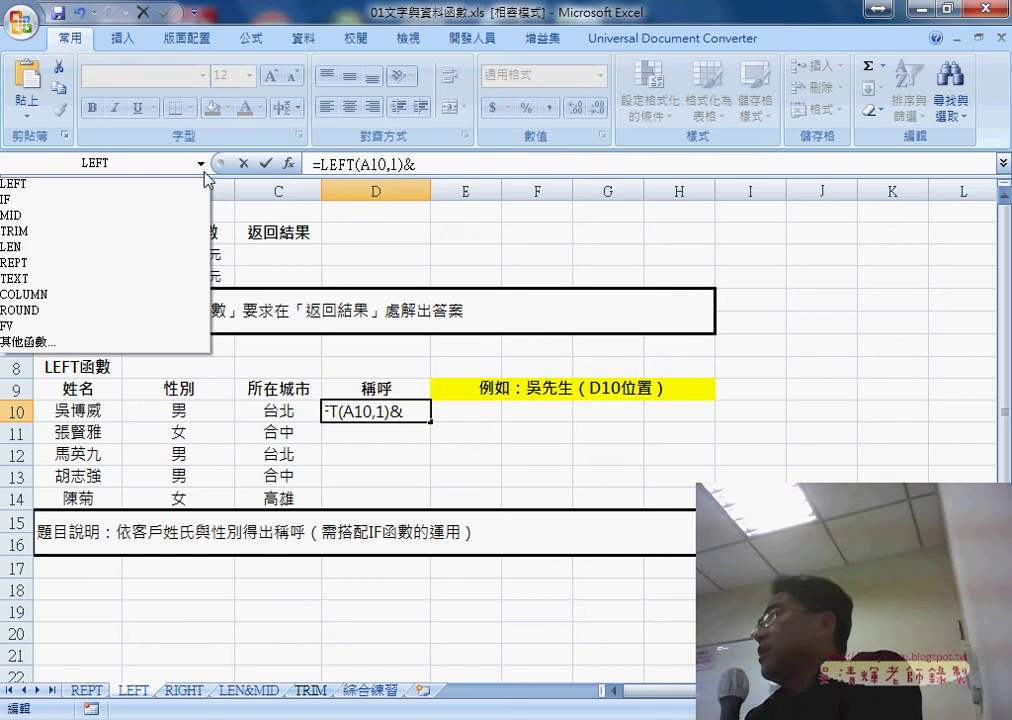
{"action": "left_click", "coordinate": [117, 212]}
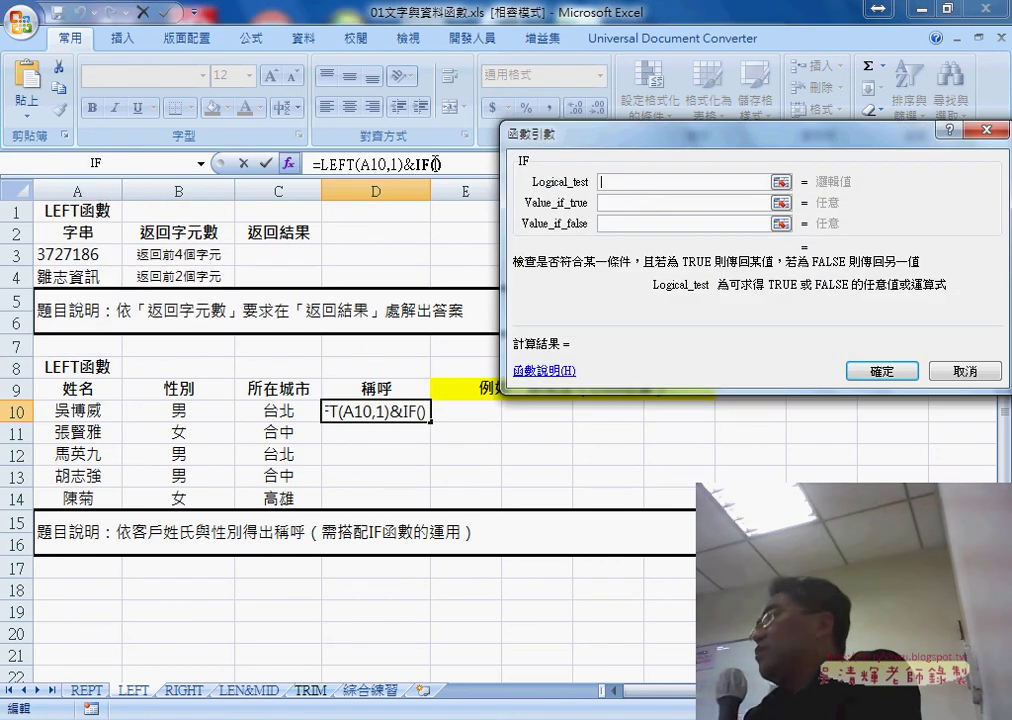
Step: Give the IF function the arguments B10="男", "先生", "小姐" and confirm, so D10 shows 吳先生
{"action": "left_click", "coordinate": [199, 411]}
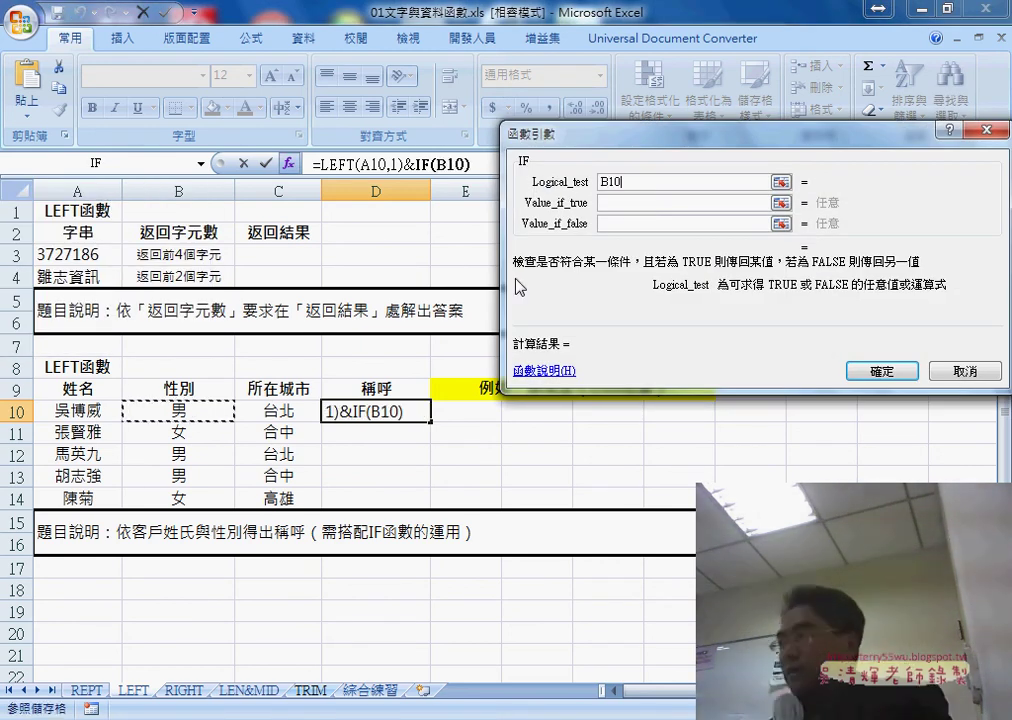
{"action": "type", "text": "="}
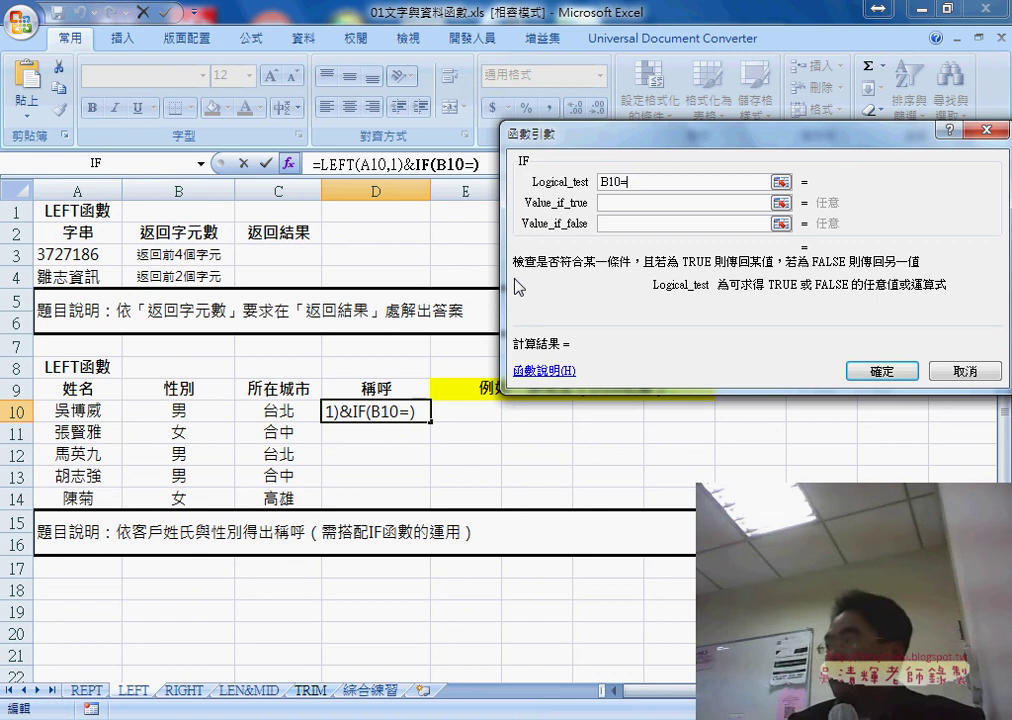
{"action": "type", "text": "\"\""}
{"action": "key", "text": "Left"}
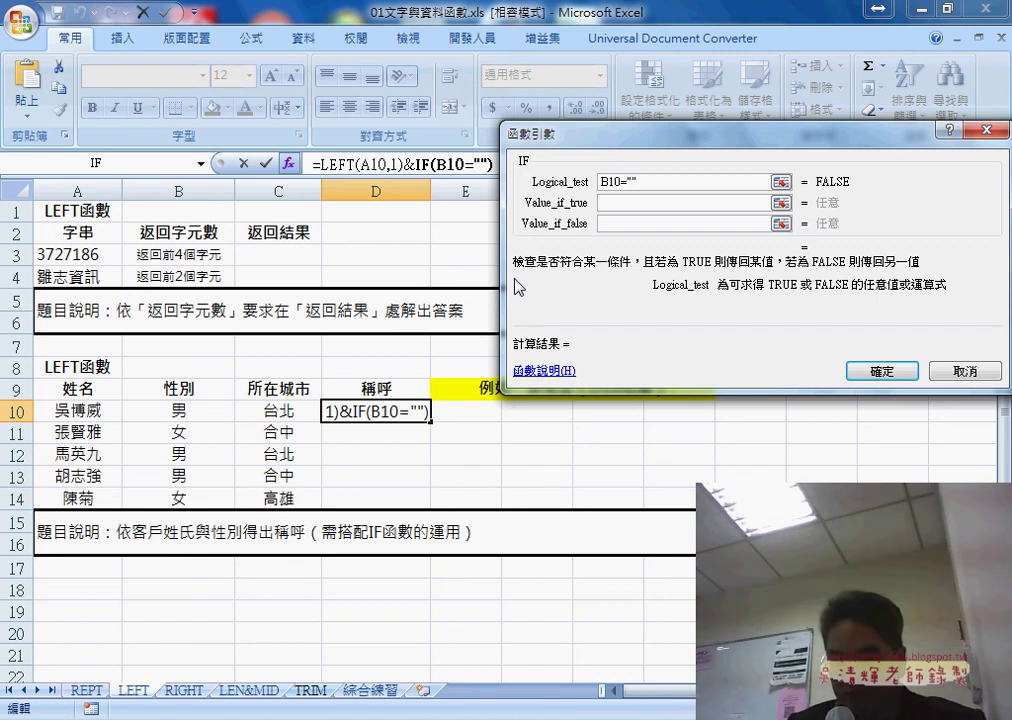
{"action": "type", "text": "ㄋ"}
{"action": "type", "text": "男"}
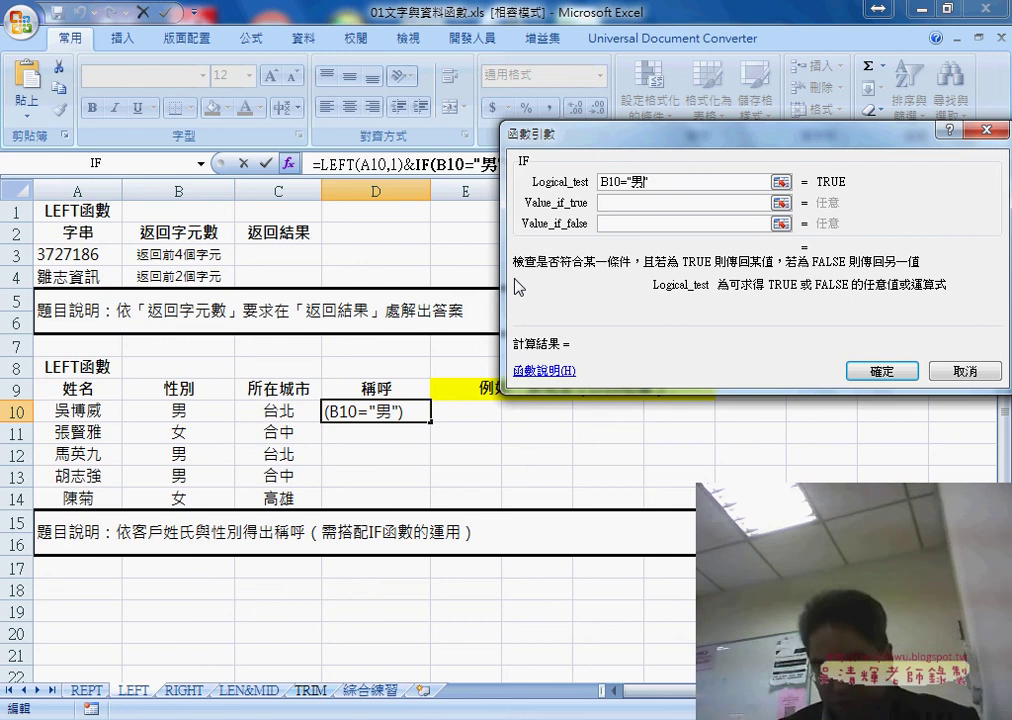
{"action": "key", "text": "Tab"}
{"action": "type", "text": "先"}
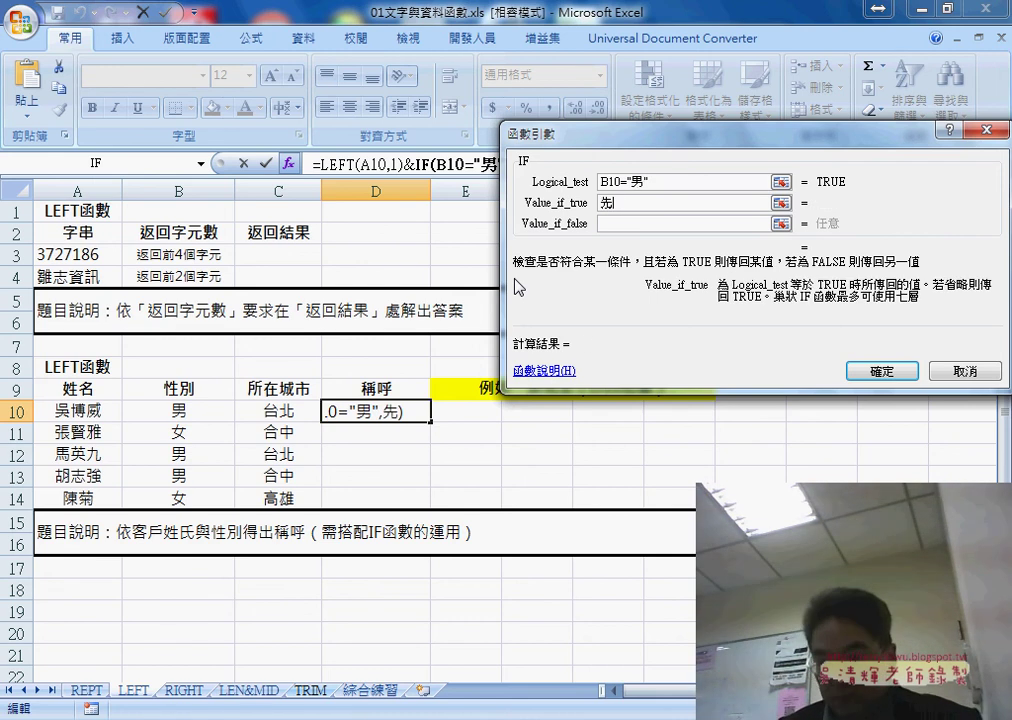
{"action": "type", "text": "生"}
{"action": "key", "text": "Tab"}
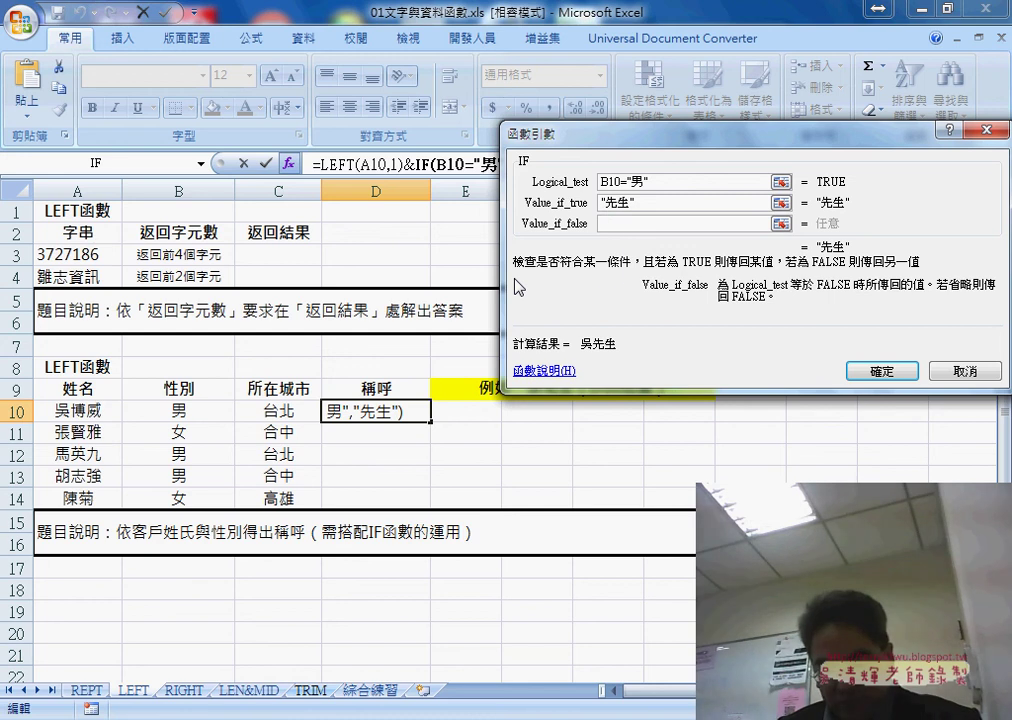
{"action": "type", "text": "小"}
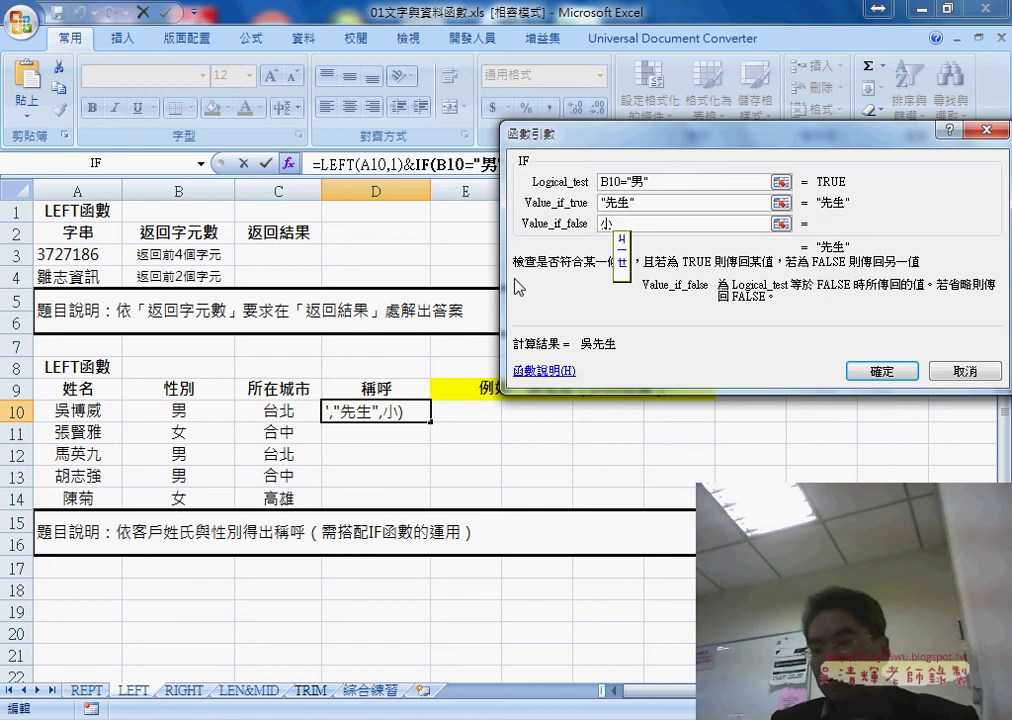
{"action": "type", "text": "姐"}
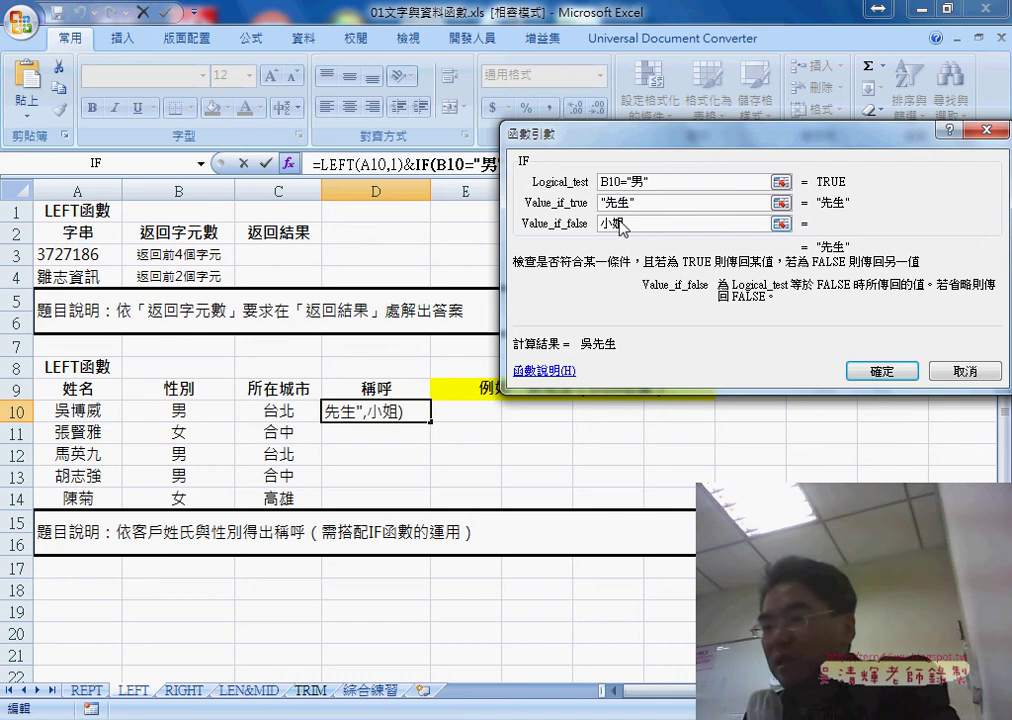
{"action": "key", "text": "shift+Tab"}
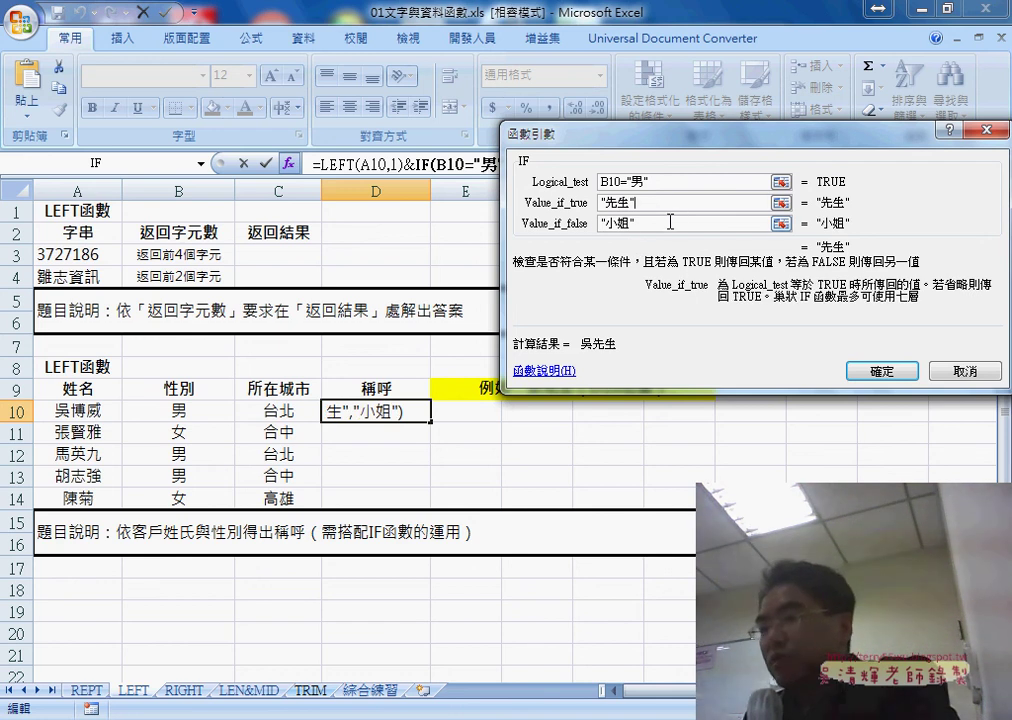
{"action": "key", "text": "Tab"}
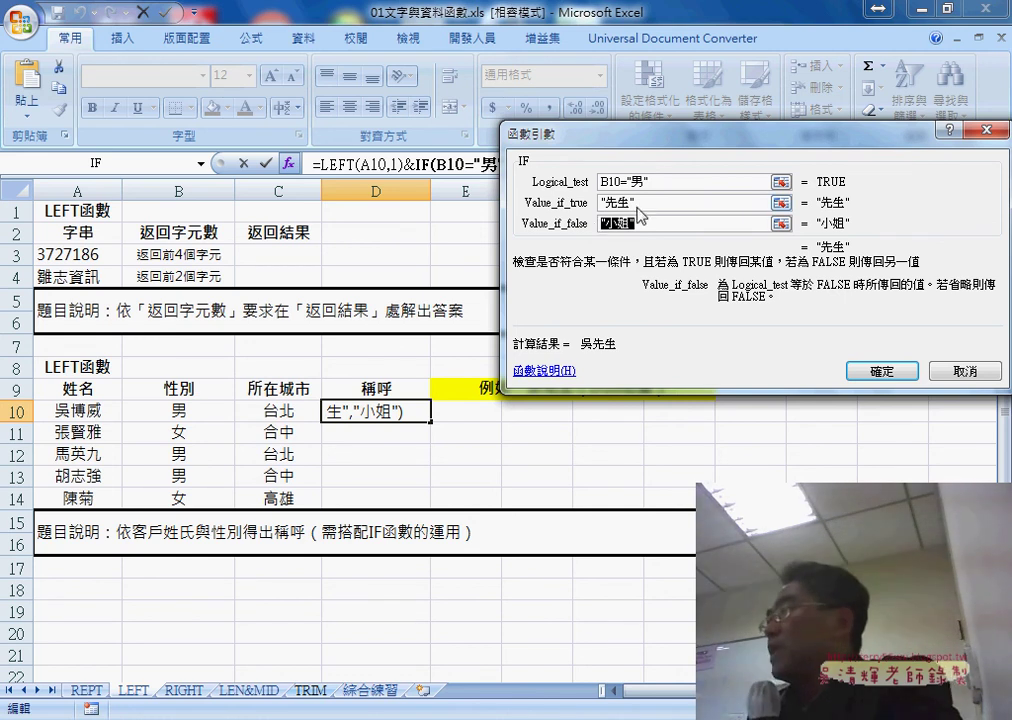
{"action": "left_click", "coordinate": [879, 372]}
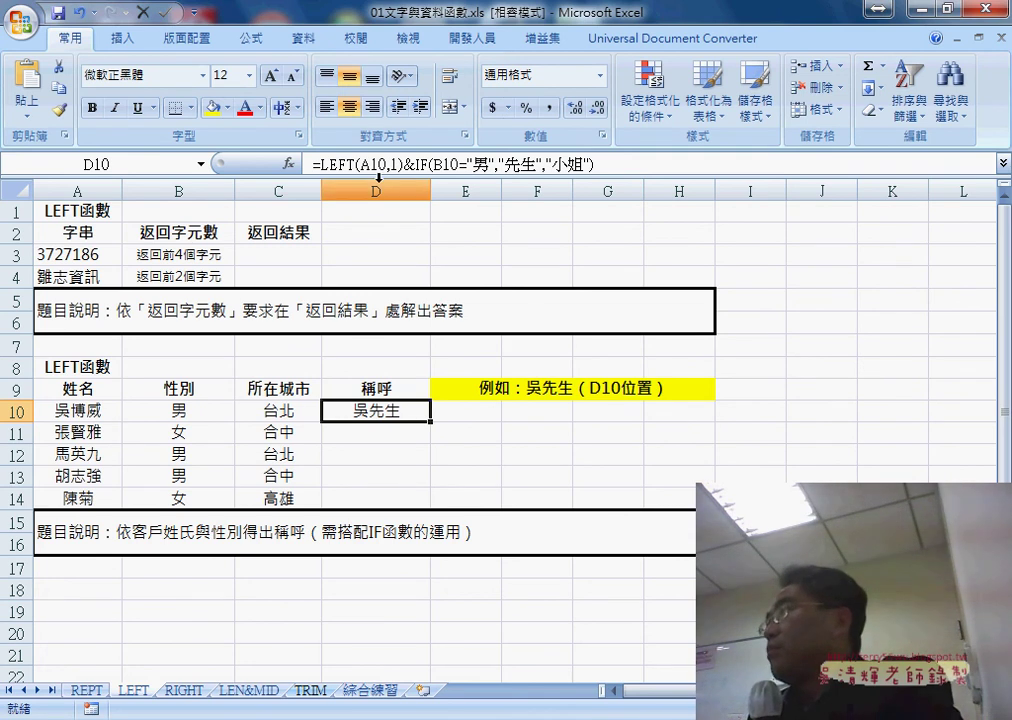
Step: Start D10's formula with the text "住在"
{"action": "left_click", "coordinate": [335, 165]}
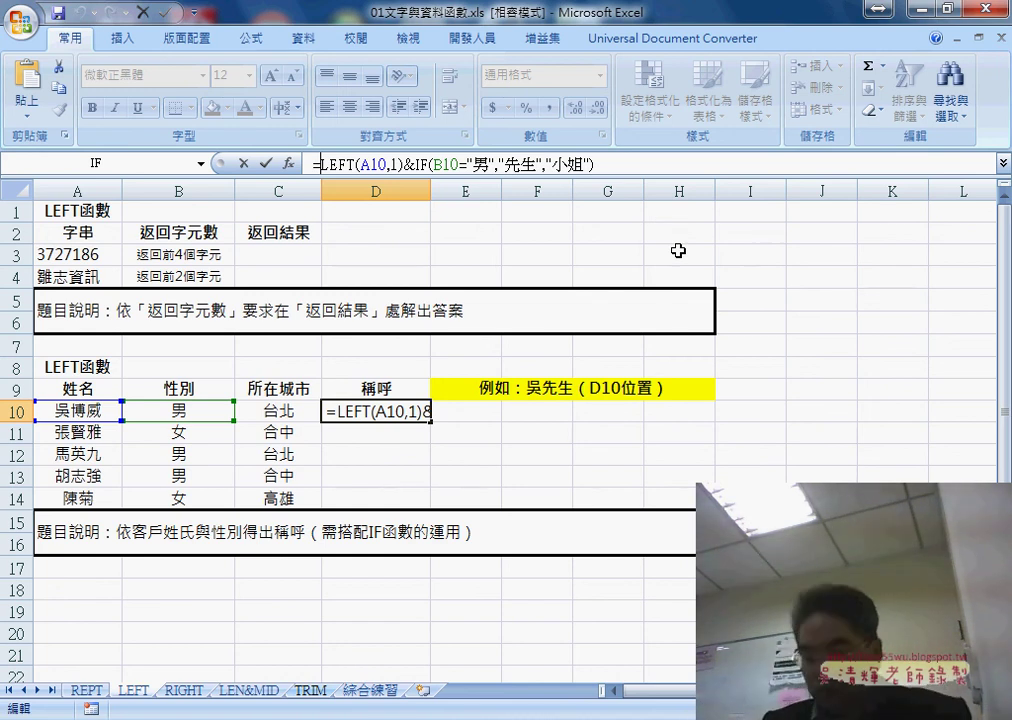
{"action": "type", "text": "\""}
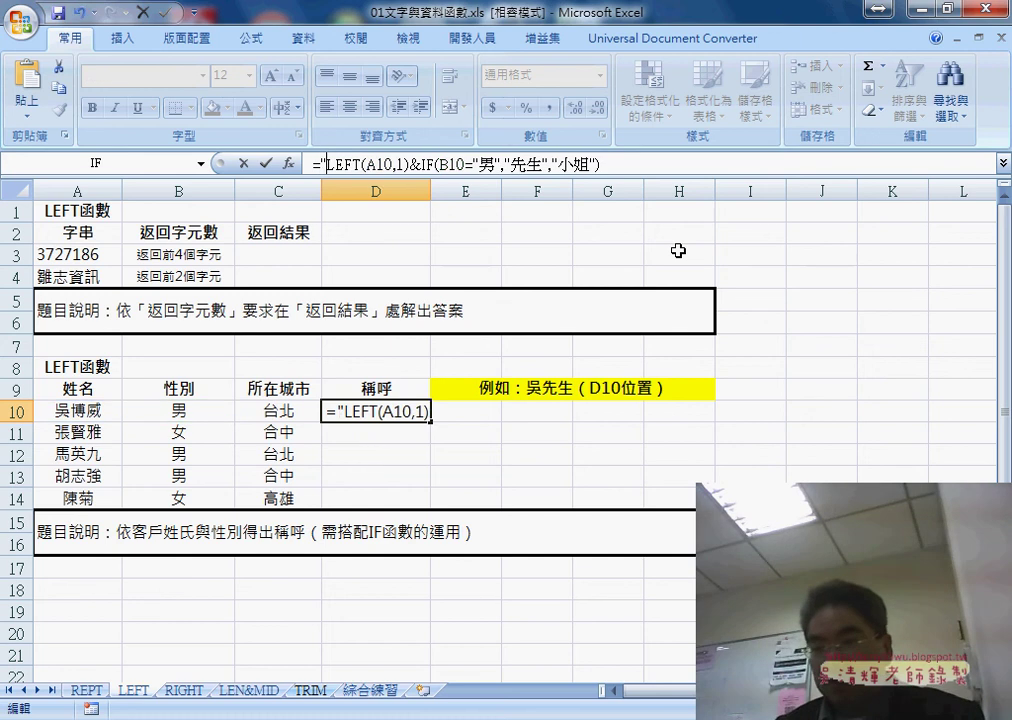
{"action": "type", "text": "\""}
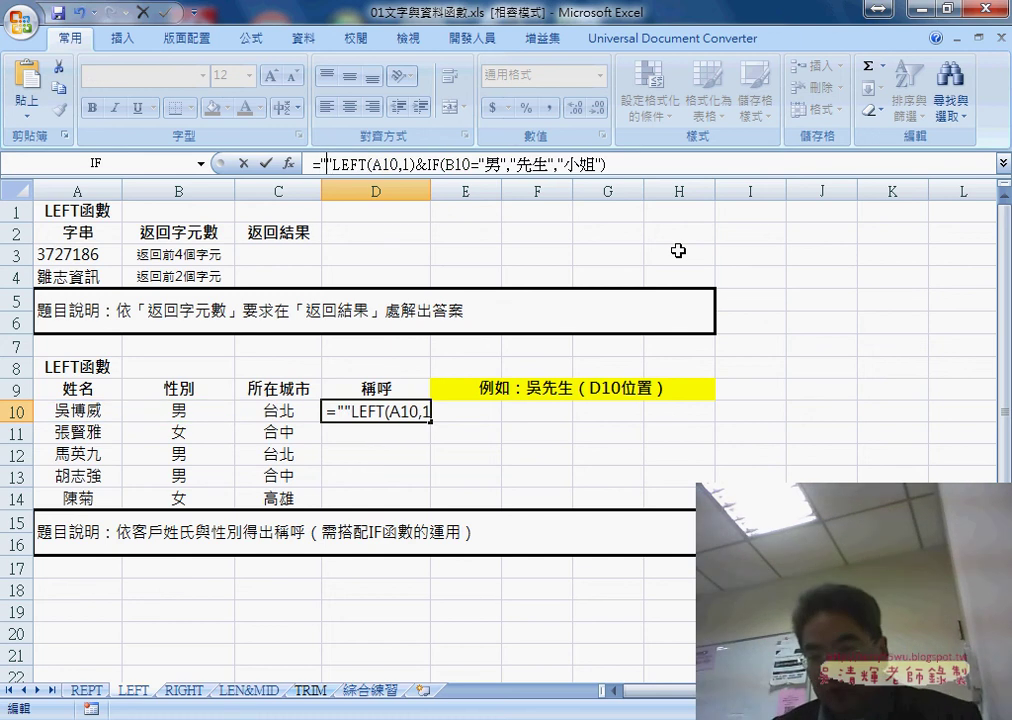
{"action": "key", "text": "Left"}
{"action": "type", "text": "5j"}
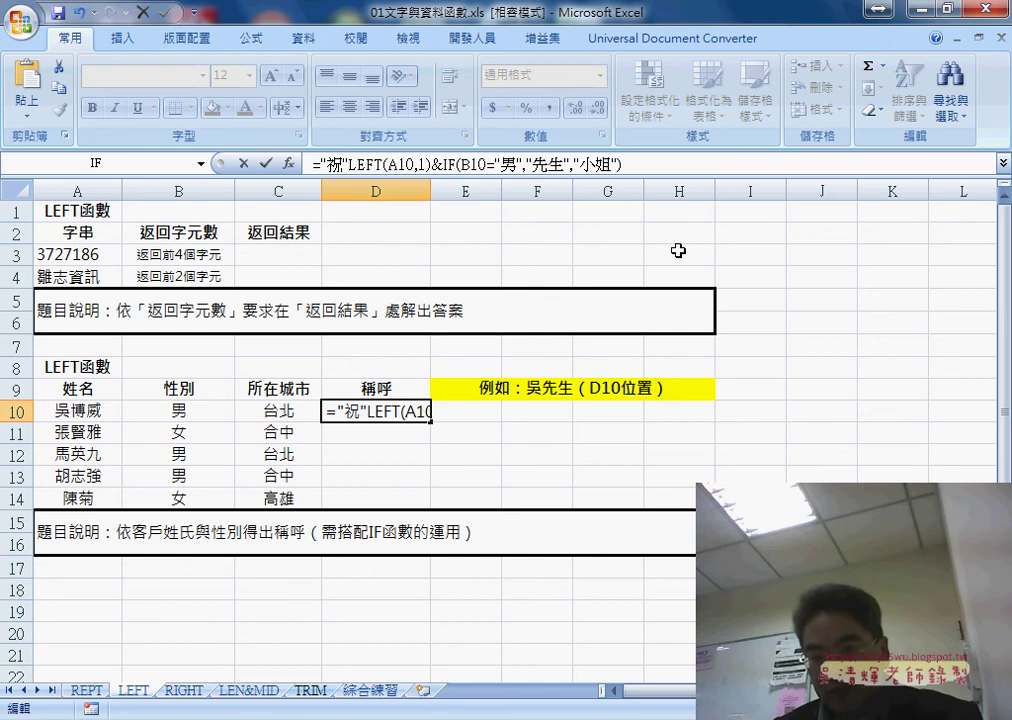
{"action": "type", "text": "在"}
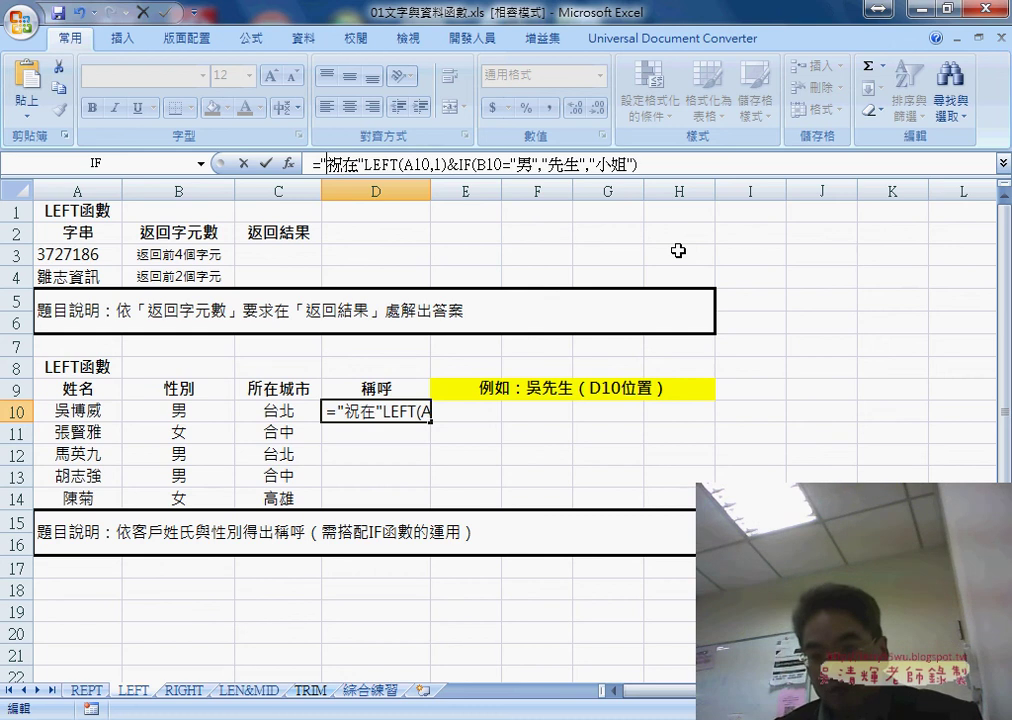
{"action": "key", "text": "Down"}
{"action": "key", "text": "2"}
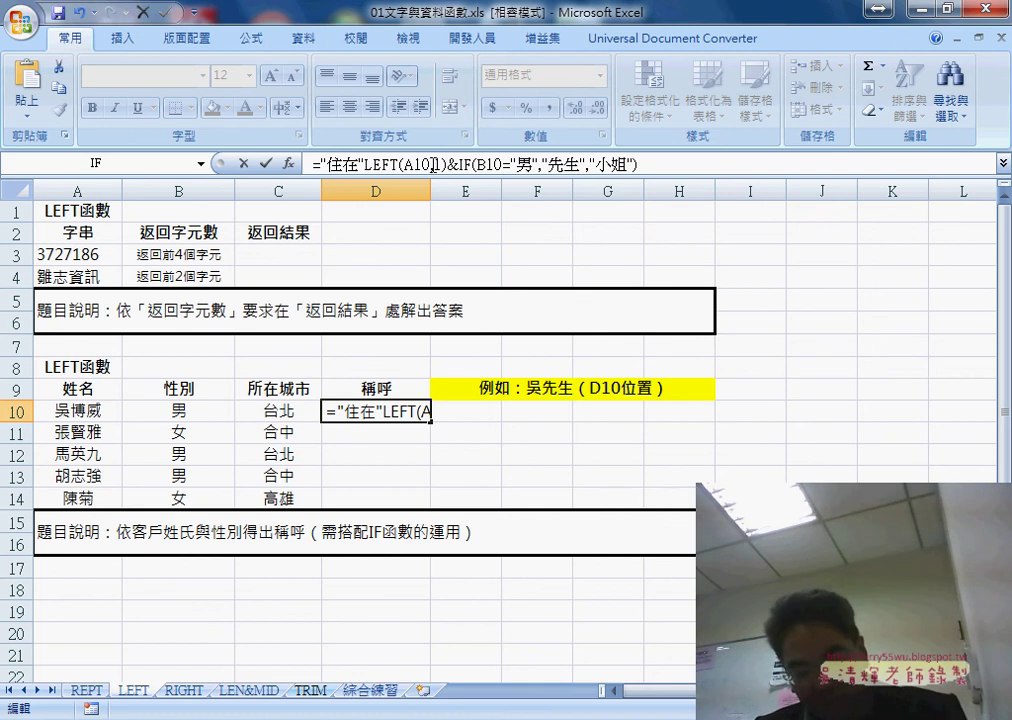
Step: Add &C10&"的"& after "住在" and commit, so D10 reads 住在台北的吳先生
{"action": "type", "text": "&"}
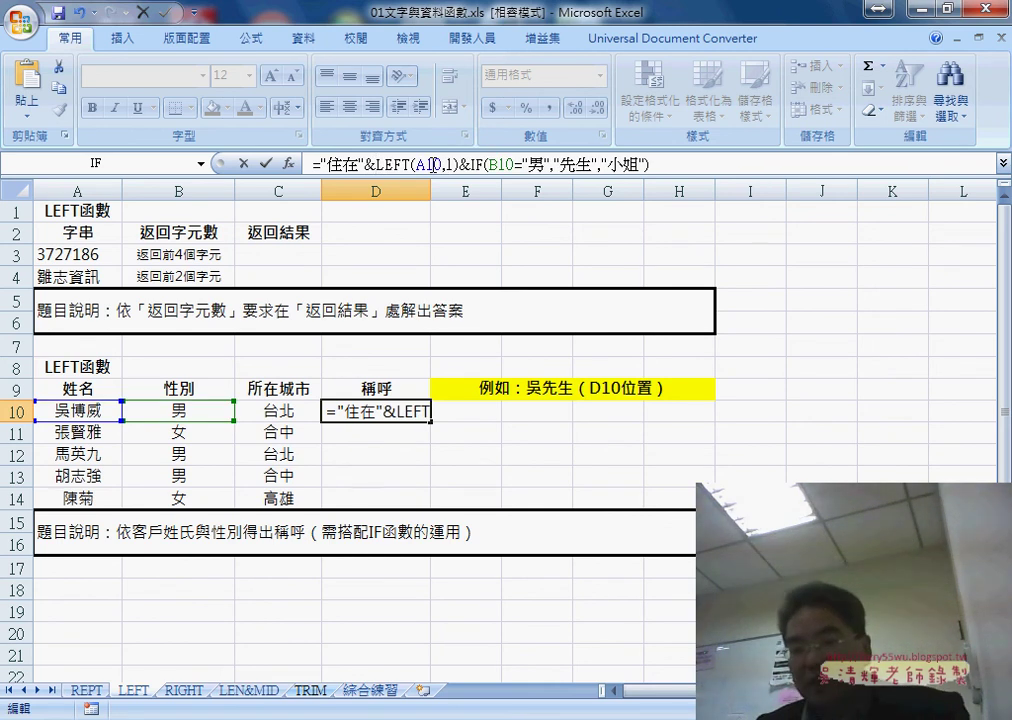
{"action": "left_click", "coordinate": [275, 414]}
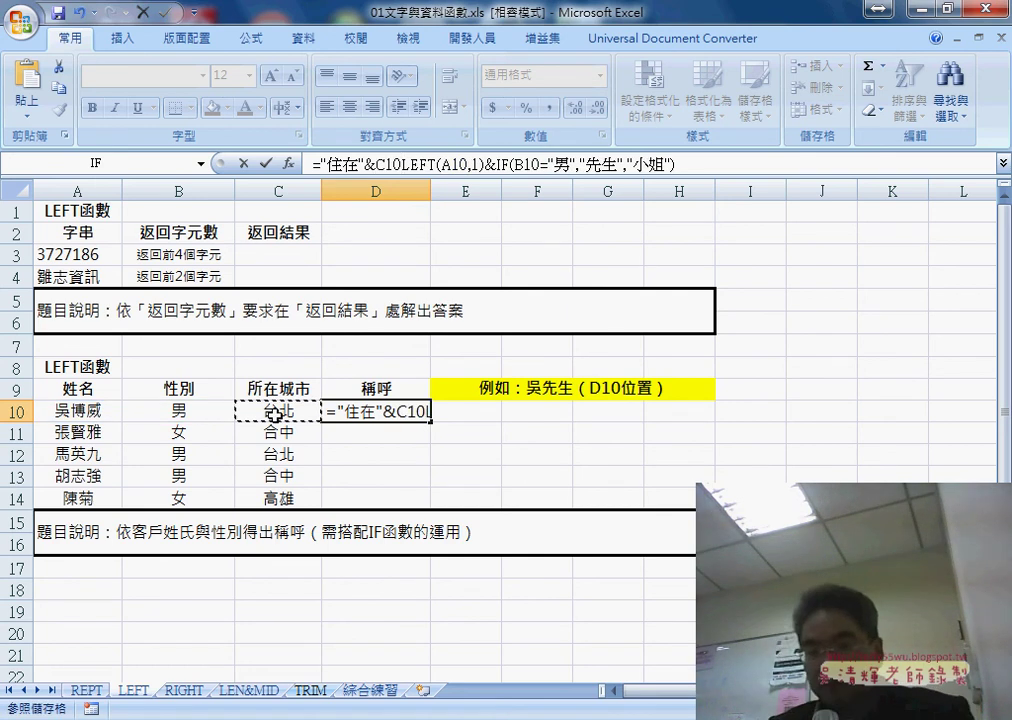
{"action": "type", "text": "&"}
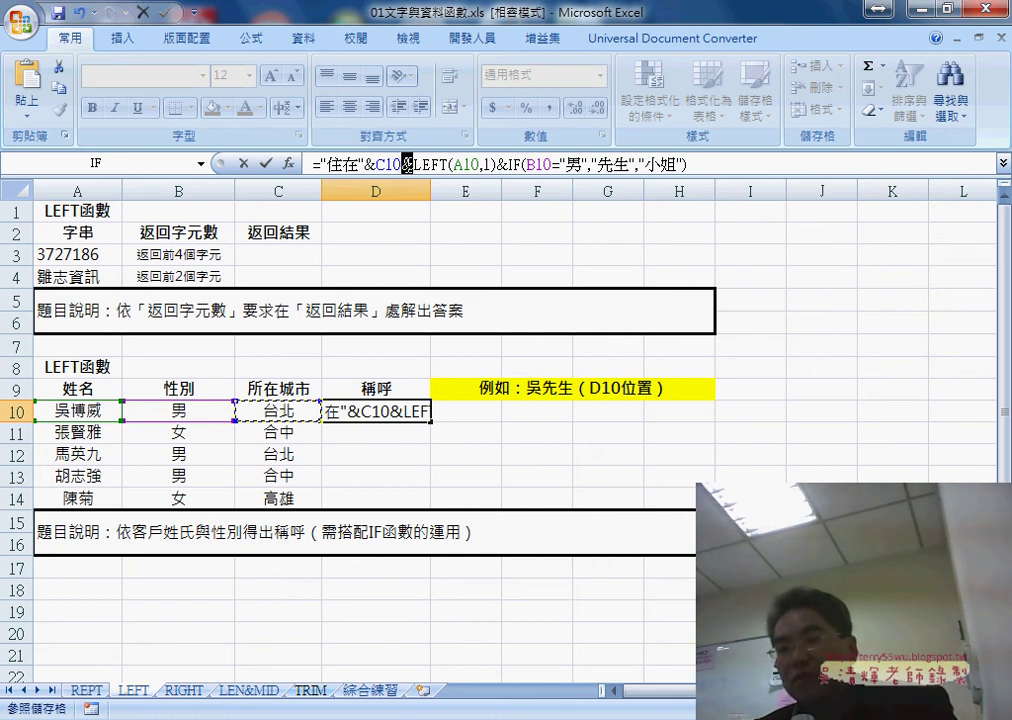
{"action": "left_click", "coordinate": [407, 163]}
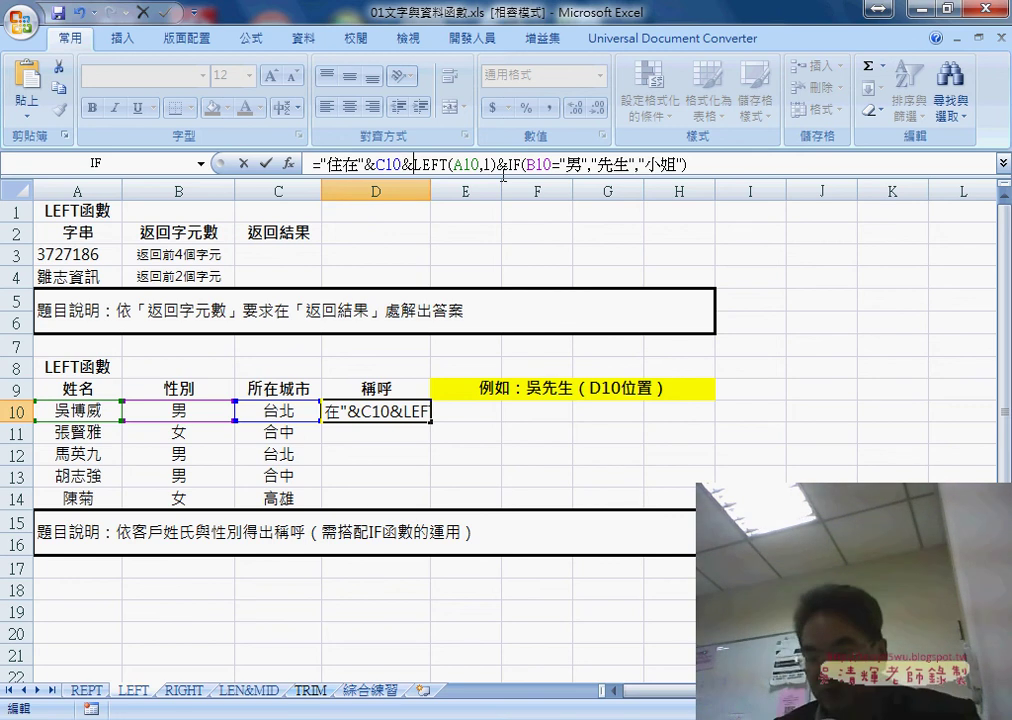
{"action": "type", "text": "\"\""}
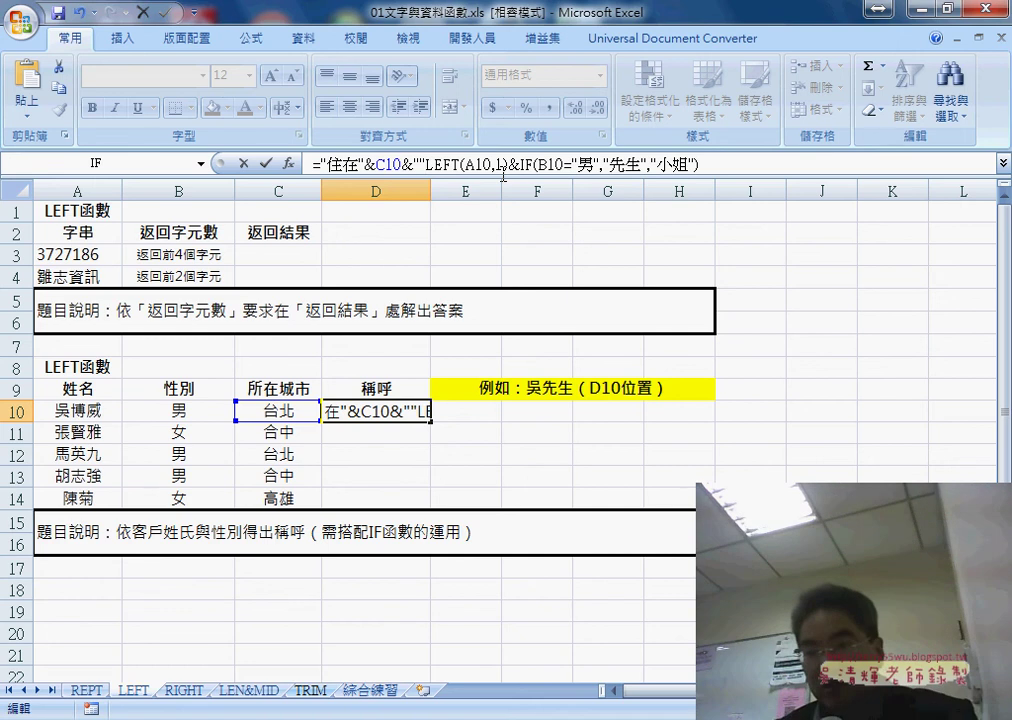
{"action": "type", "text": "&"}
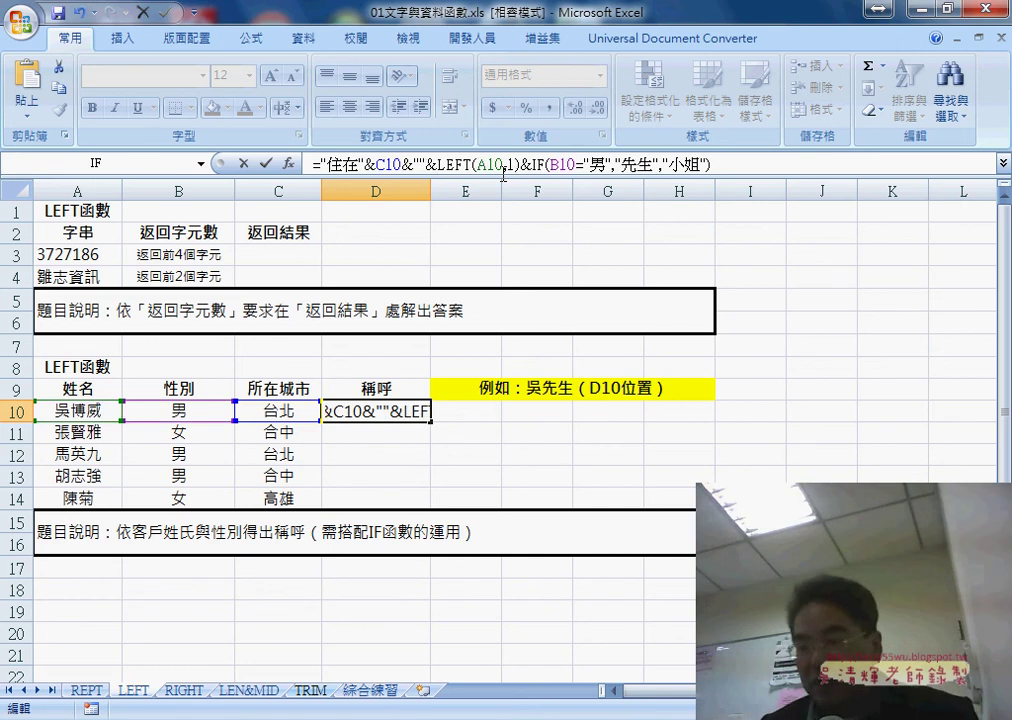
{"action": "key", "text": "Left"}
{"action": "key", "text": "Left"}
{"action": "type", "text": "的"}
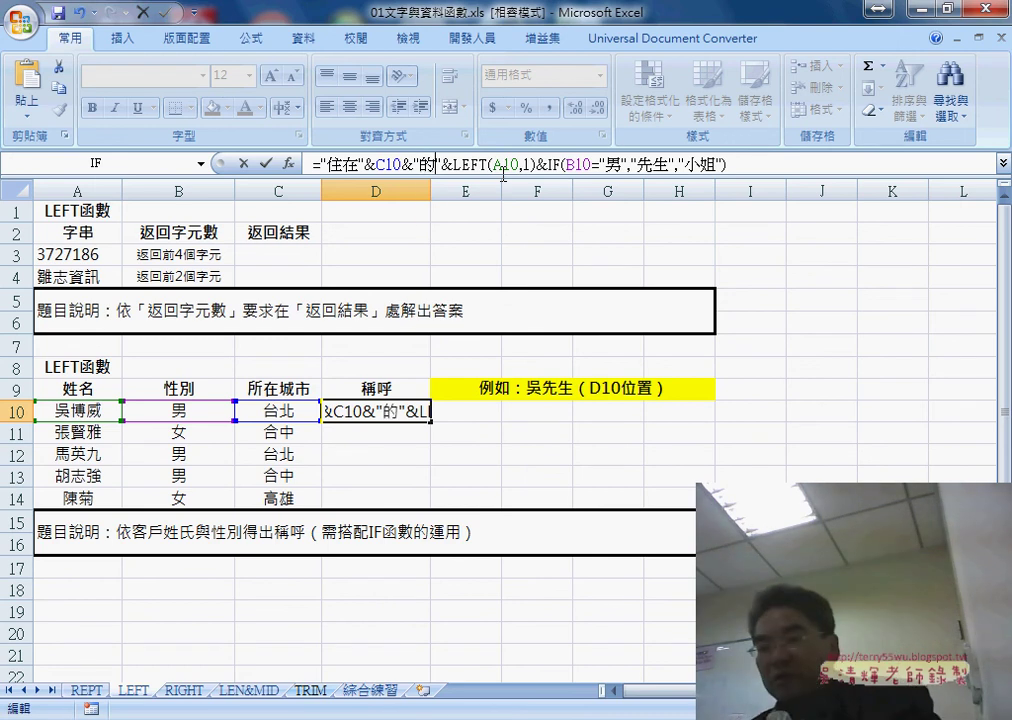
{"action": "left_click", "coordinate": [266, 168]}
Step: Widen column D and fill the D10 greeting formula down to D14
{"action": "double_click", "coordinate": [431, 190]}
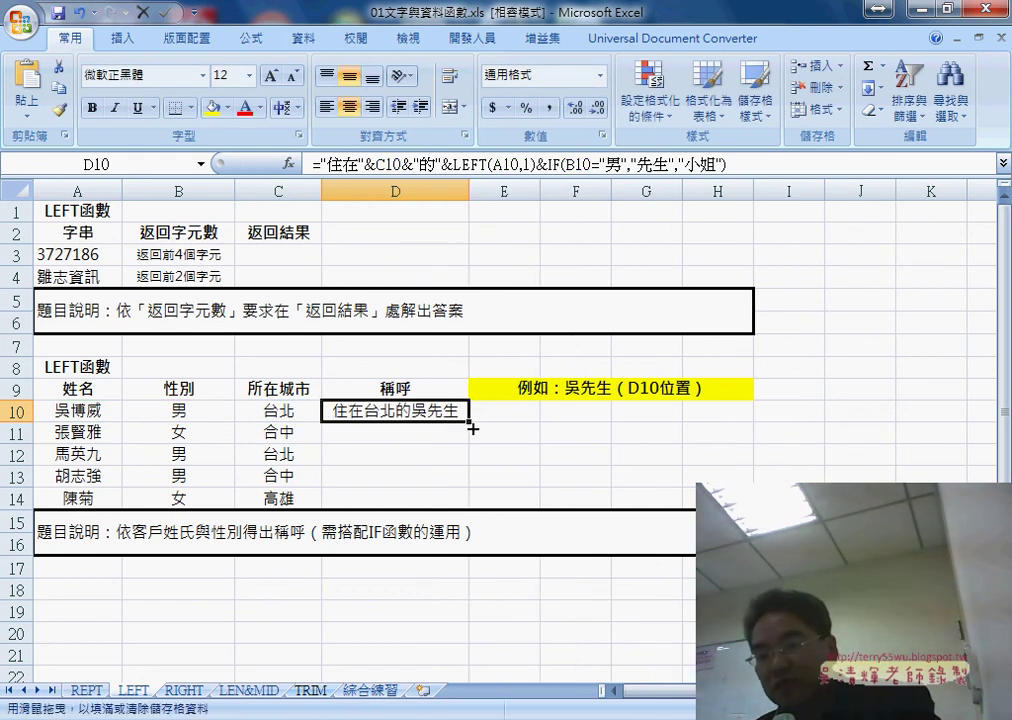
{"action": "left_click_drag", "start_coordinate": [470, 423], "coordinate": [473, 503]}
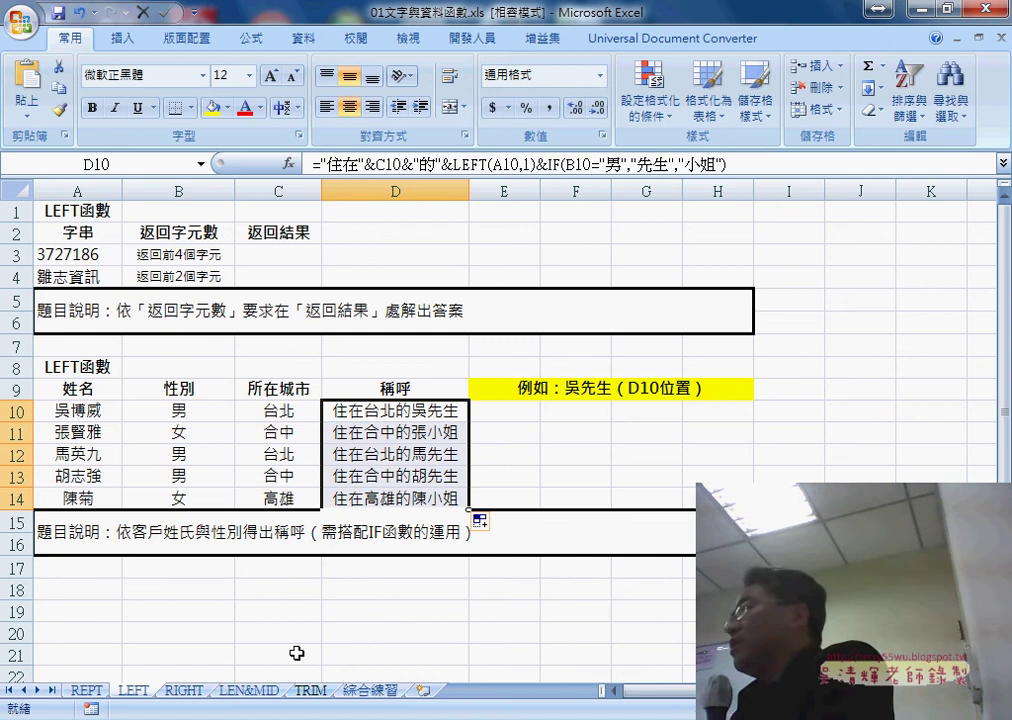
Step: On the TRIM sheet, insert a SUBSTITUTE function in C3 and bring up its arguments
{"action": "left_click", "coordinate": [312, 691]}
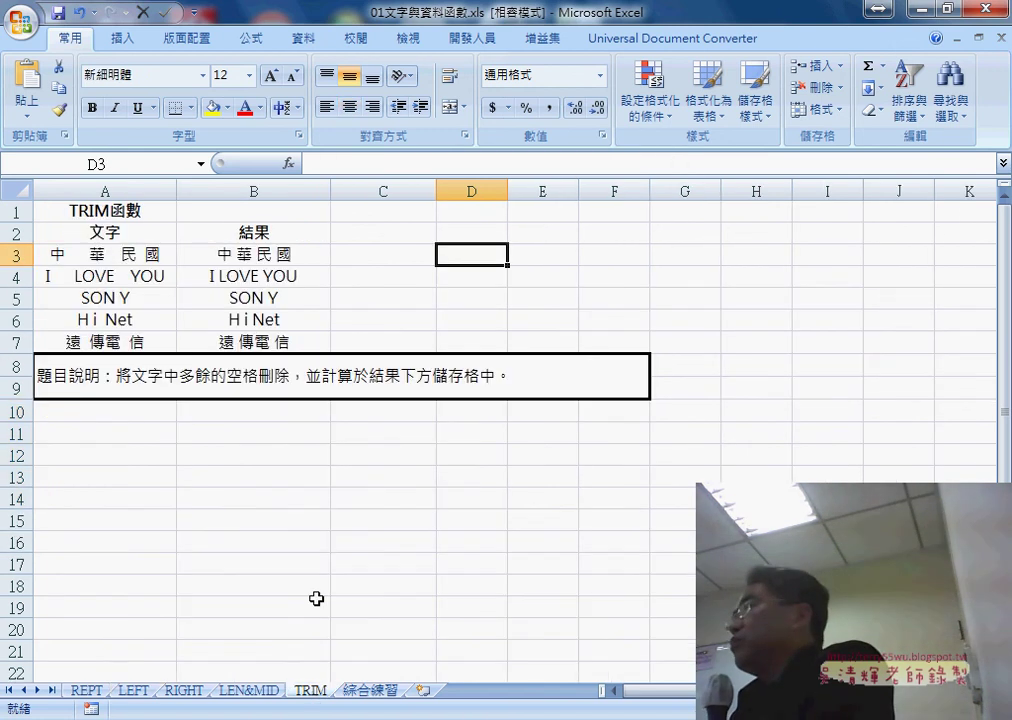
{"action": "left_click", "coordinate": [274, 262]}
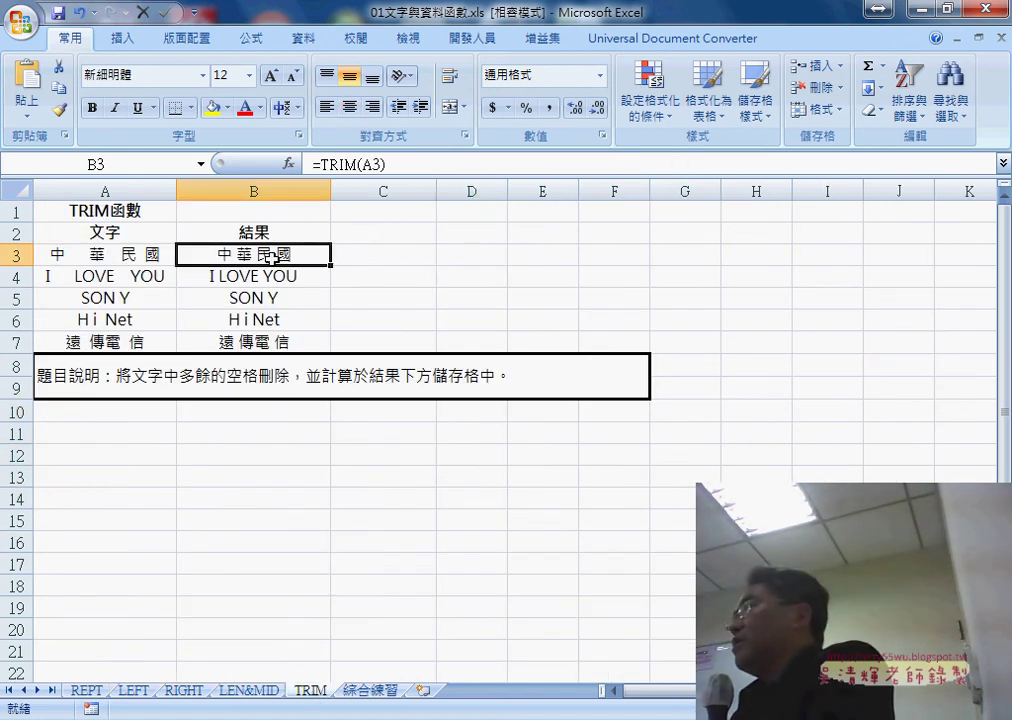
{"action": "left_click", "coordinate": [381, 256]}
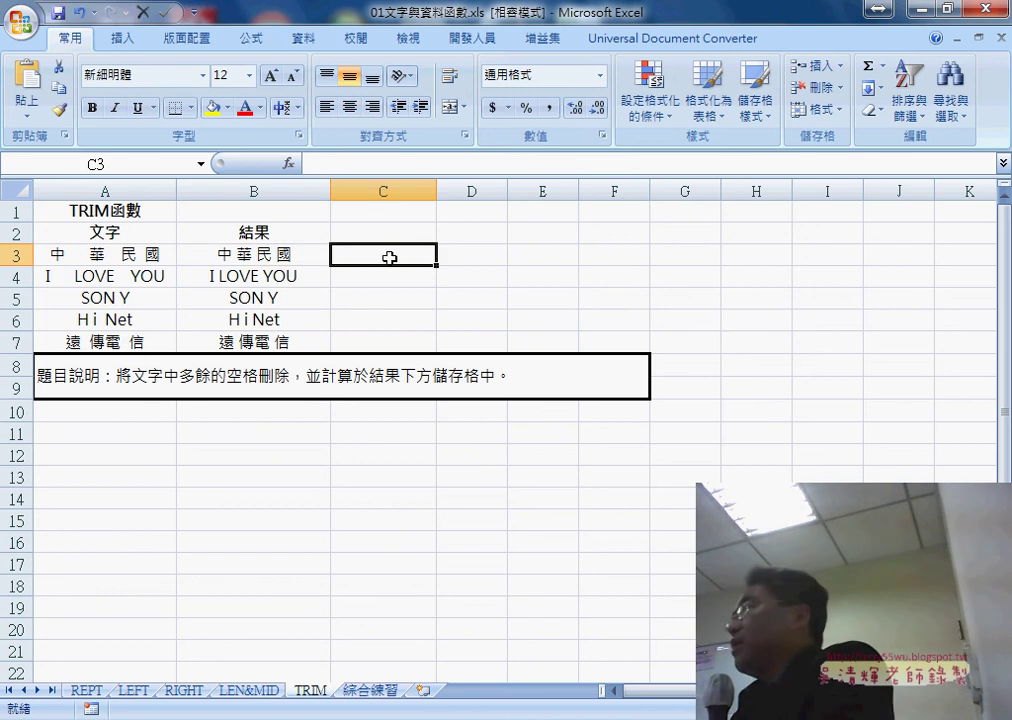
{"action": "left_click", "coordinate": [289, 163]}
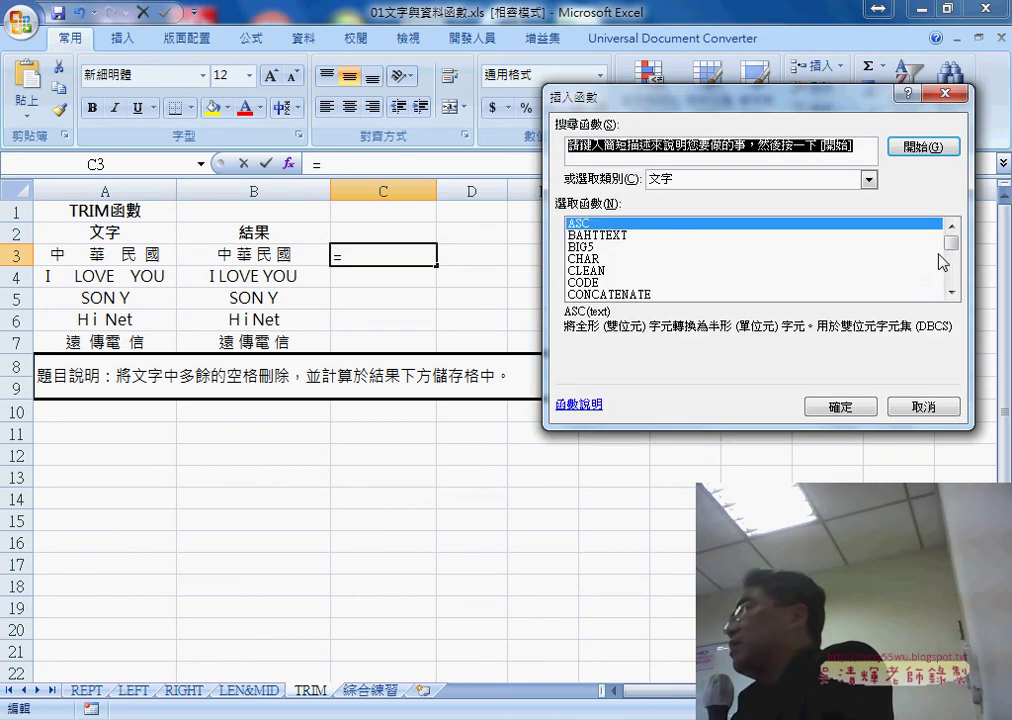
{"action": "left_click_drag", "start_coordinate": [951, 242], "coordinate": [953, 278]}
{"action": "left_click", "coordinate": [599, 268]}
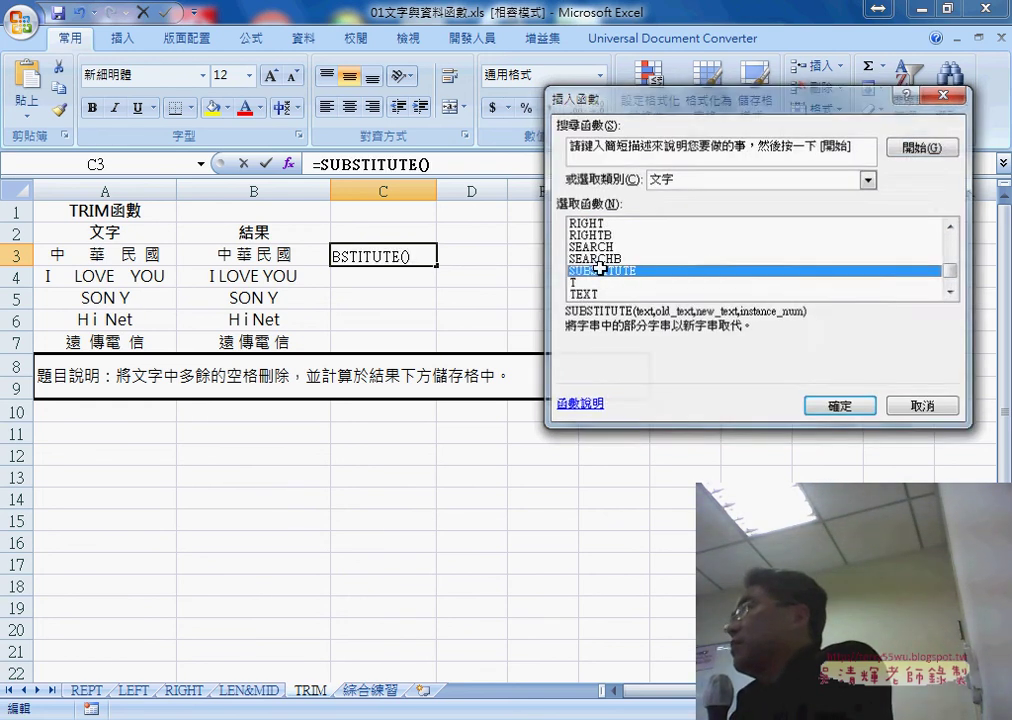
{"action": "double_click", "coordinate": [599, 268]}
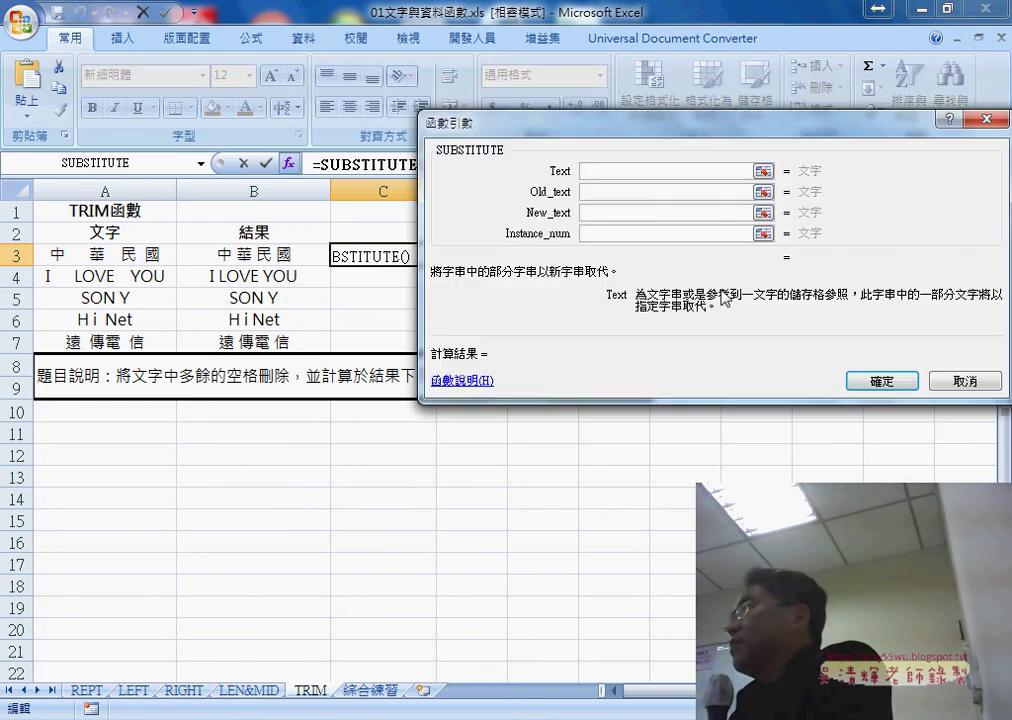
Step: Set SUBSTITUTE's Text to A3, Old_text to " " and New_text to "", then confirm
{"action": "left_click", "coordinate": [115, 258]}
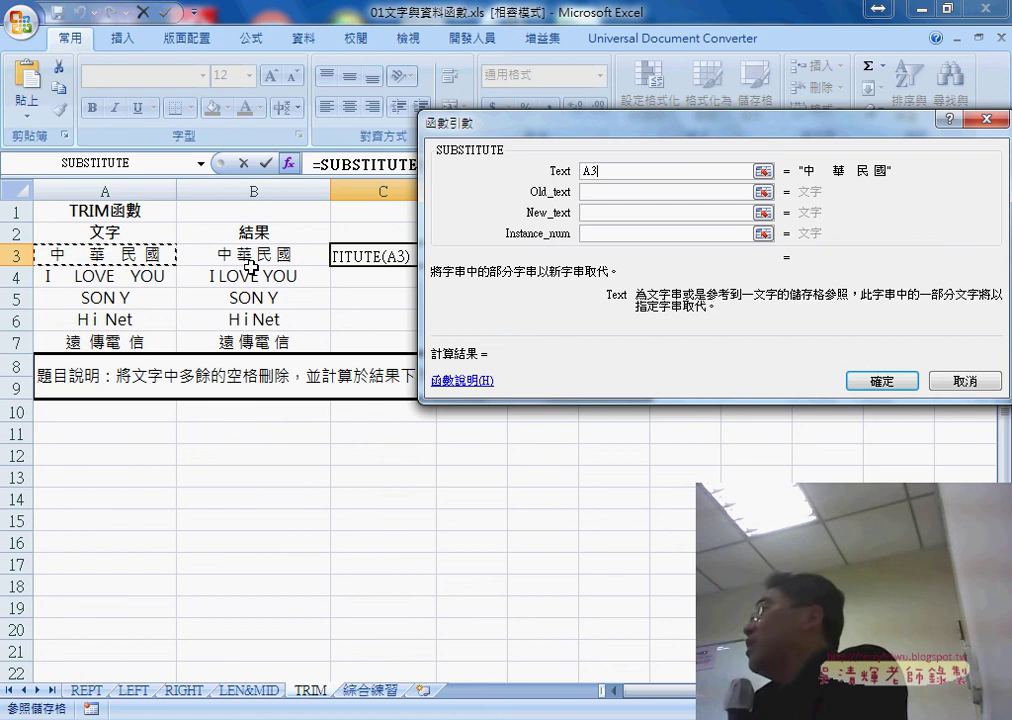
{"action": "left_click", "coordinate": [585, 193]}
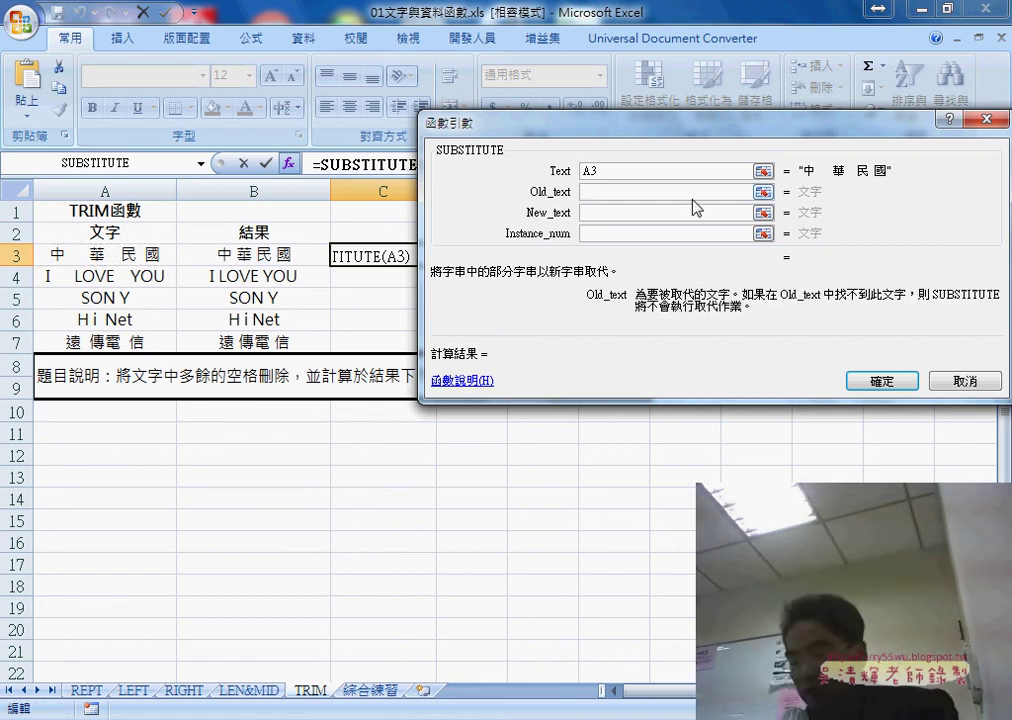
{"action": "type", "text": "\""}
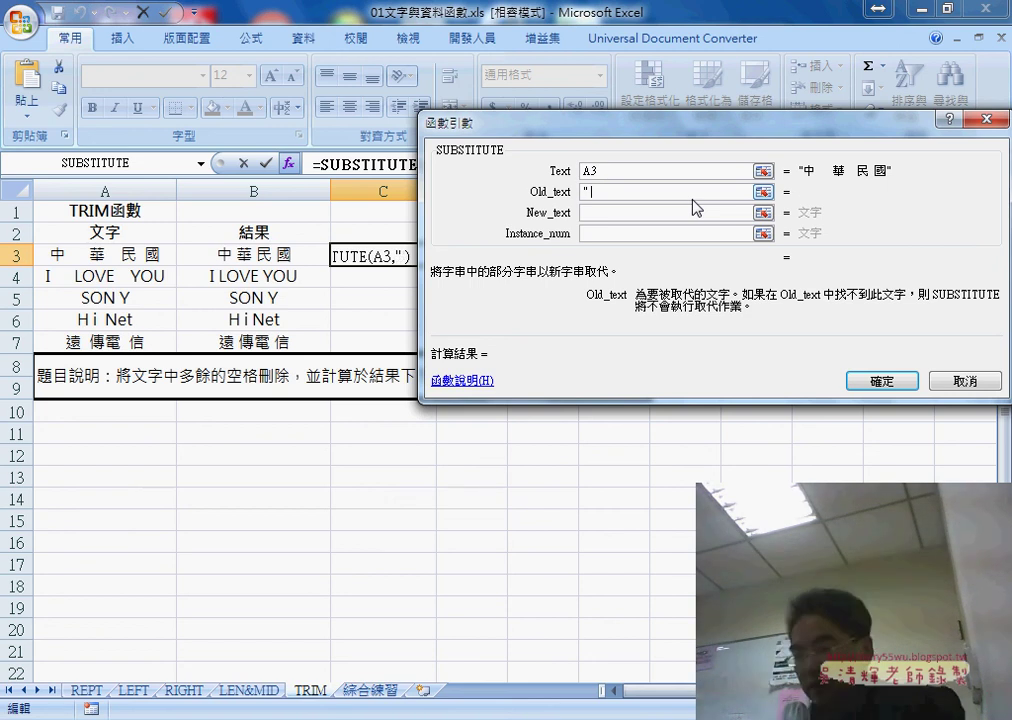
{"action": "type", "text": "\""}
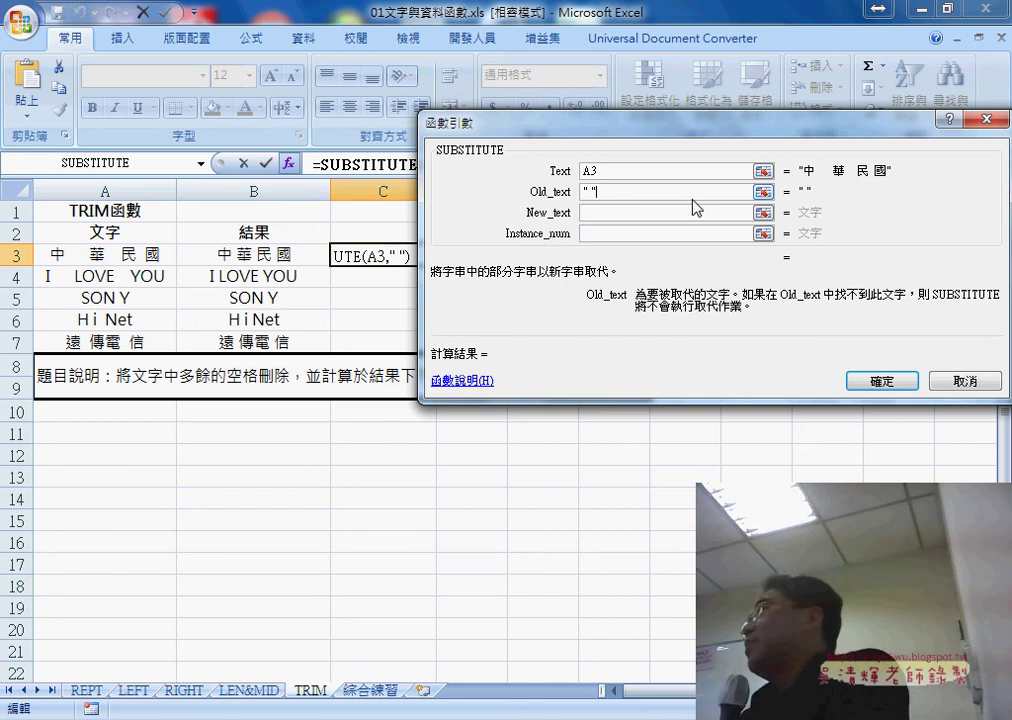
{"action": "left_click_drag", "start_coordinate": [600, 191], "coordinate": [575, 191]}
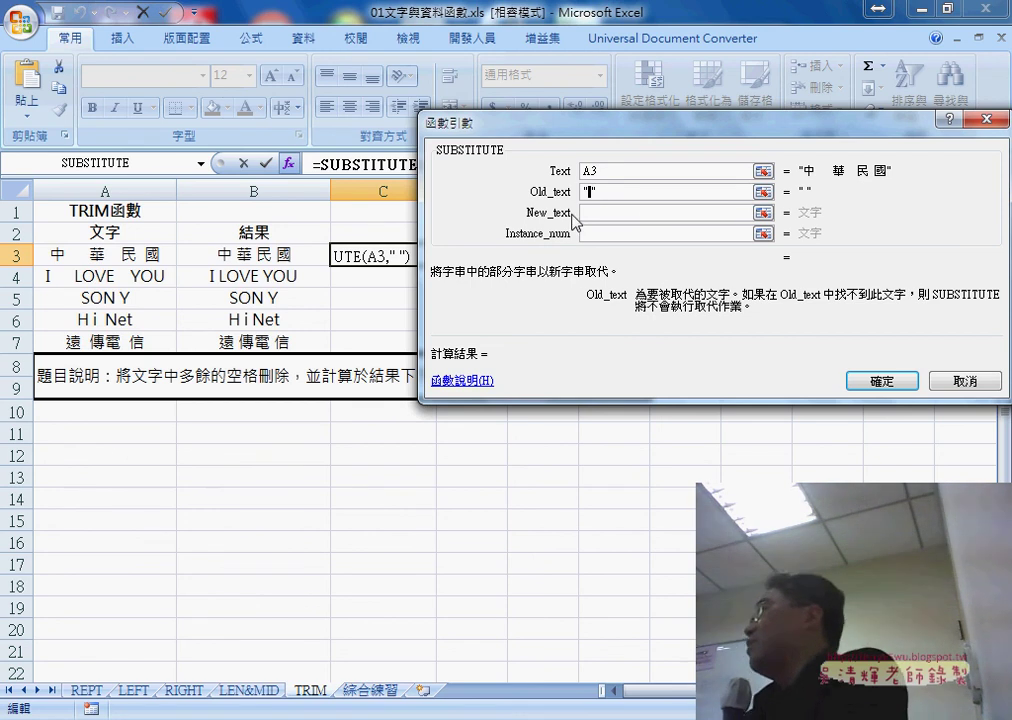
{"action": "left_click", "coordinate": [603, 213]}
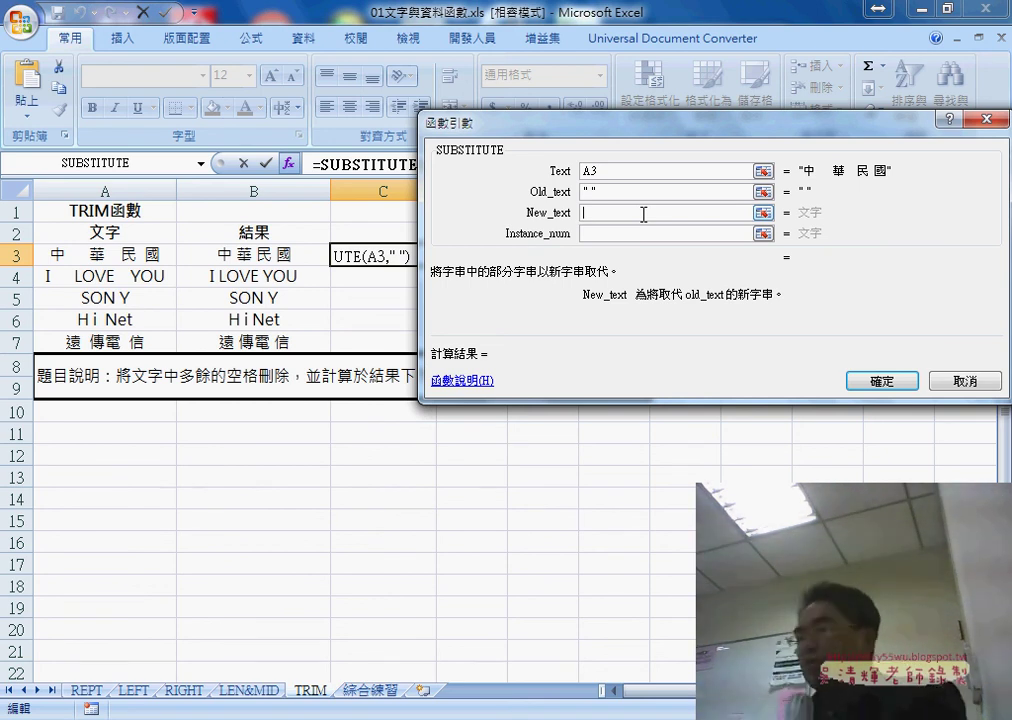
{"action": "type", "text": "\"\""}
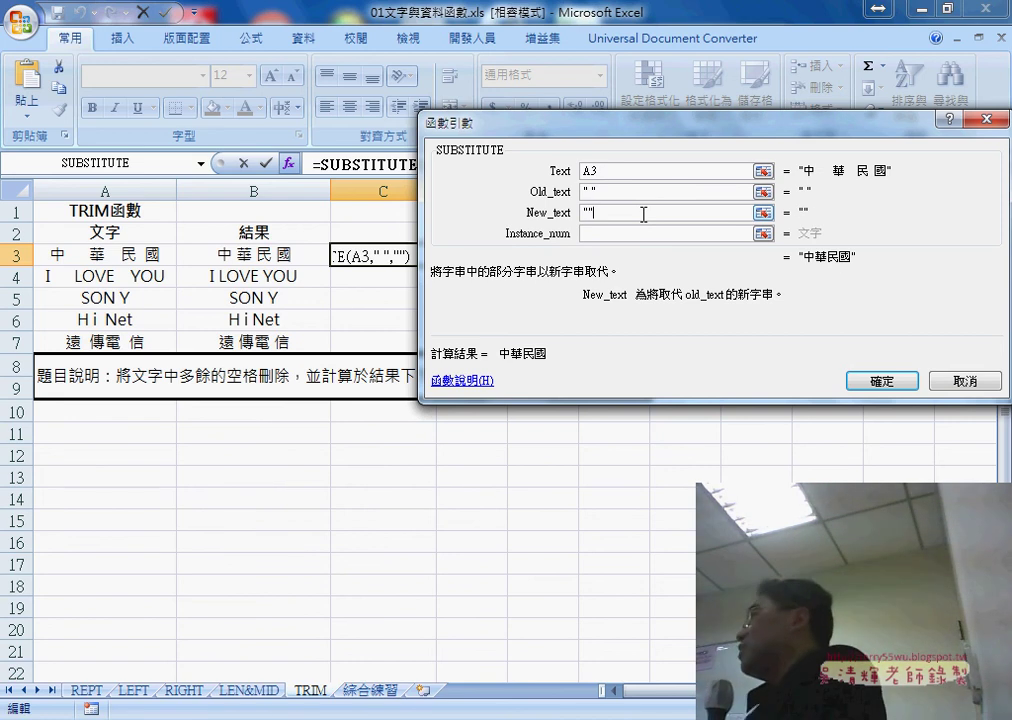
{"action": "double_click", "coordinate": [643, 213]}
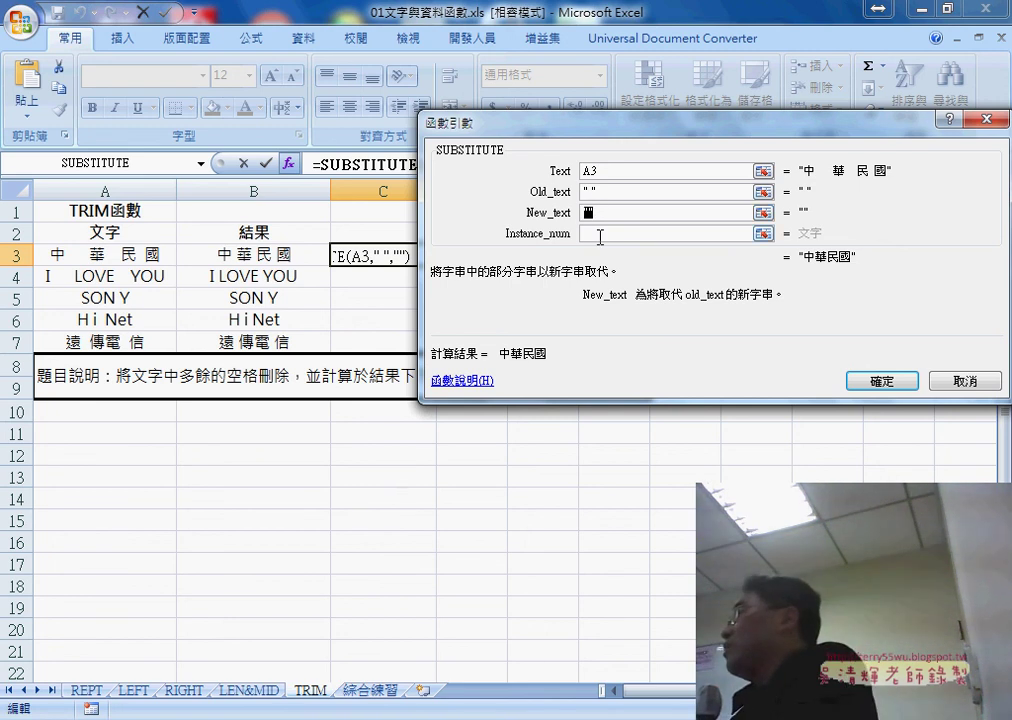
{"action": "left_click", "coordinate": [600, 237]}
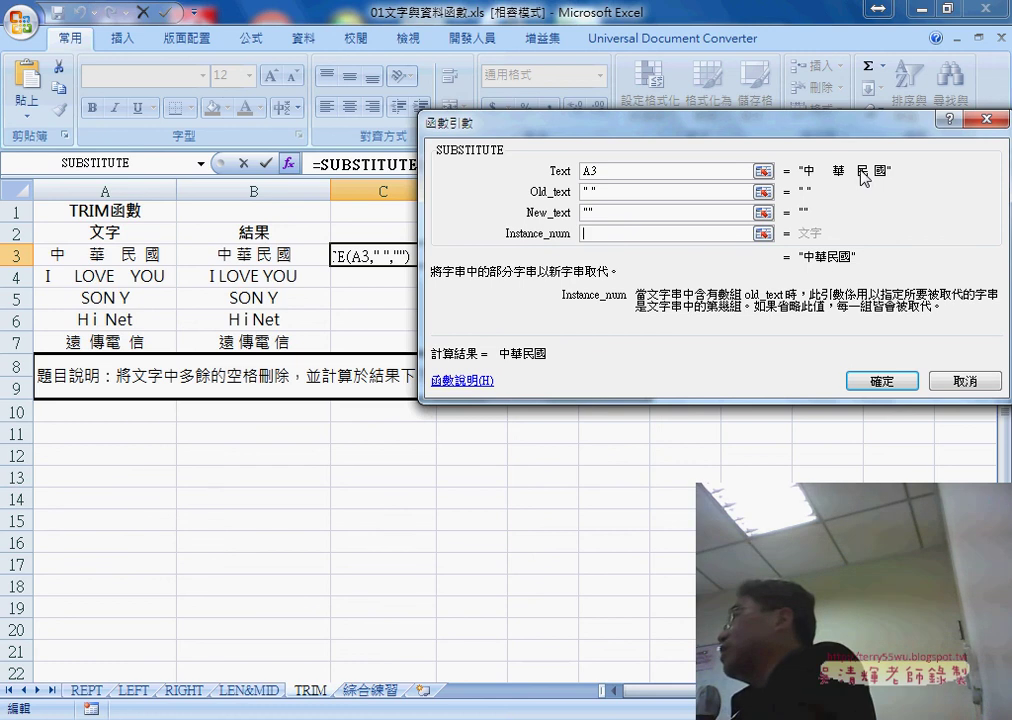
{"action": "left_click", "coordinate": [873, 383]}
Step: Fill C3's formula down to C7, then compare B4's TRIM with C4's SUBSTITUTE formula
{"action": "left_click_drag", "start_coordinate": [436, 264], "coordinate": [432, 340]}
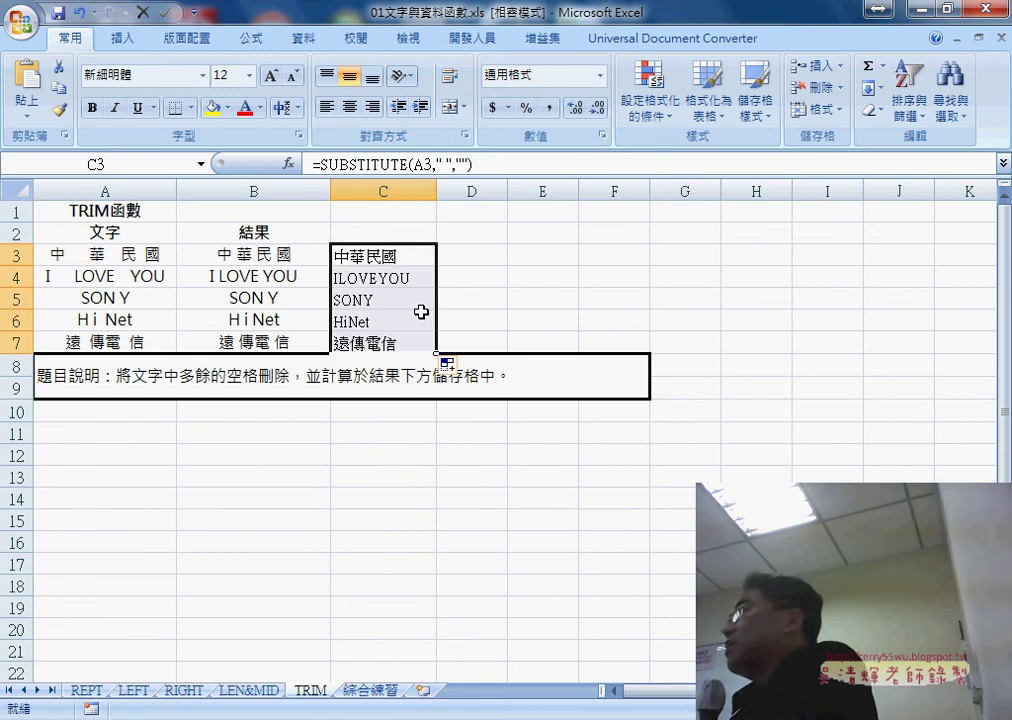
{"action": "left_click", "coordinate": [224, 279]}
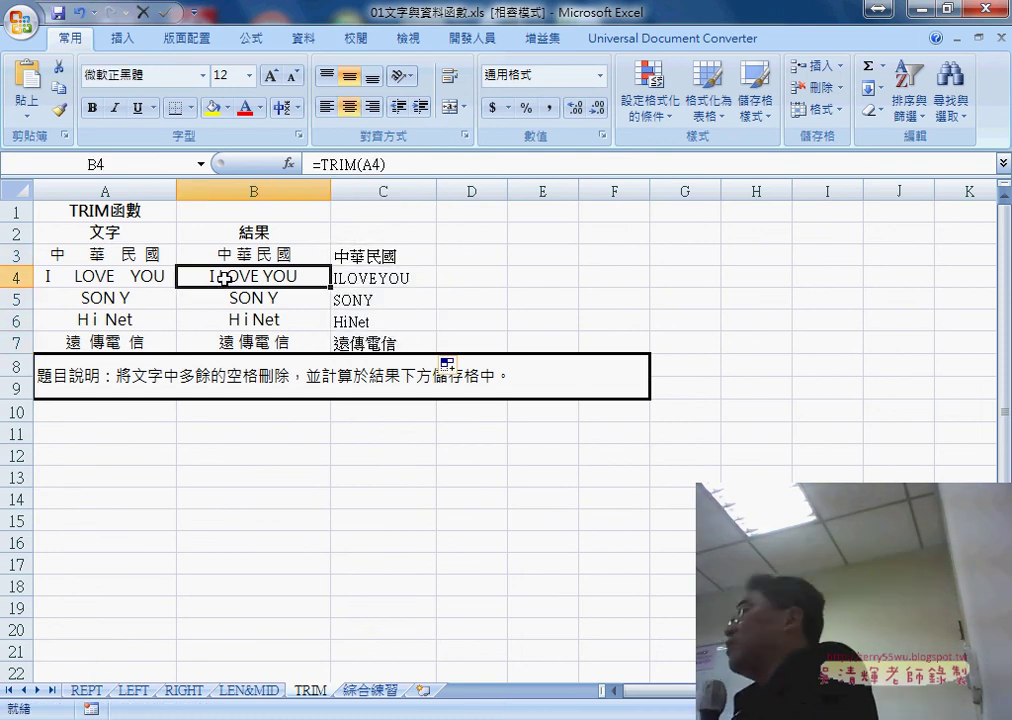
{"action": "left_click", "coordinate": [375, 279]}
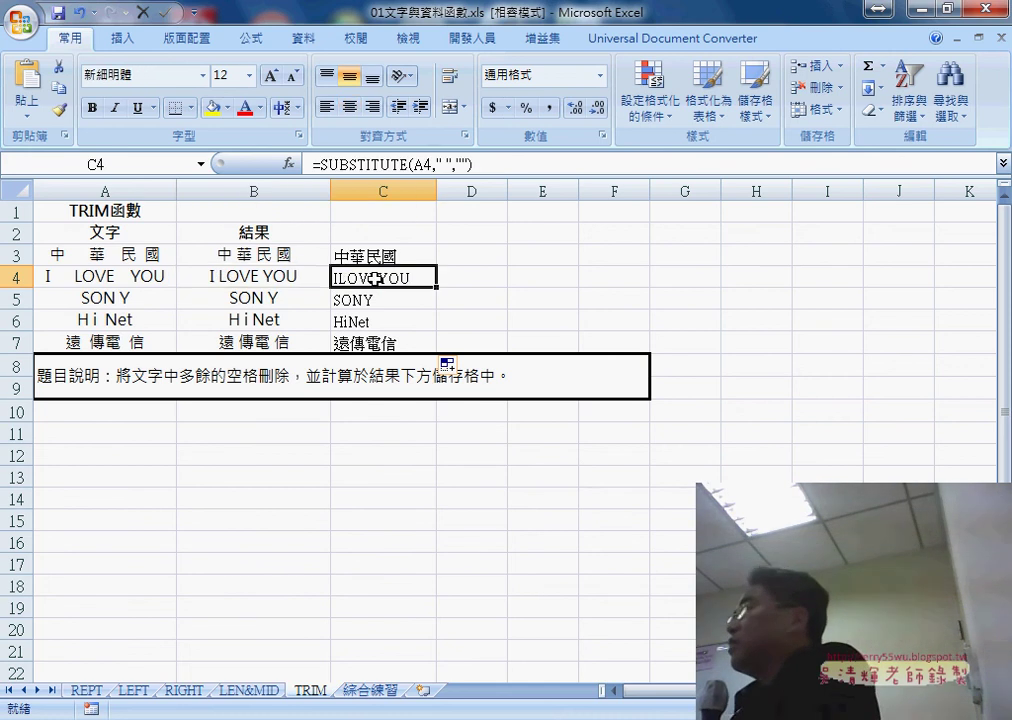
Step: Insert a CODE function in D3, then switch to the Google Docs formula notes
{"action": "left_click", "coordinate": [474, 260]}
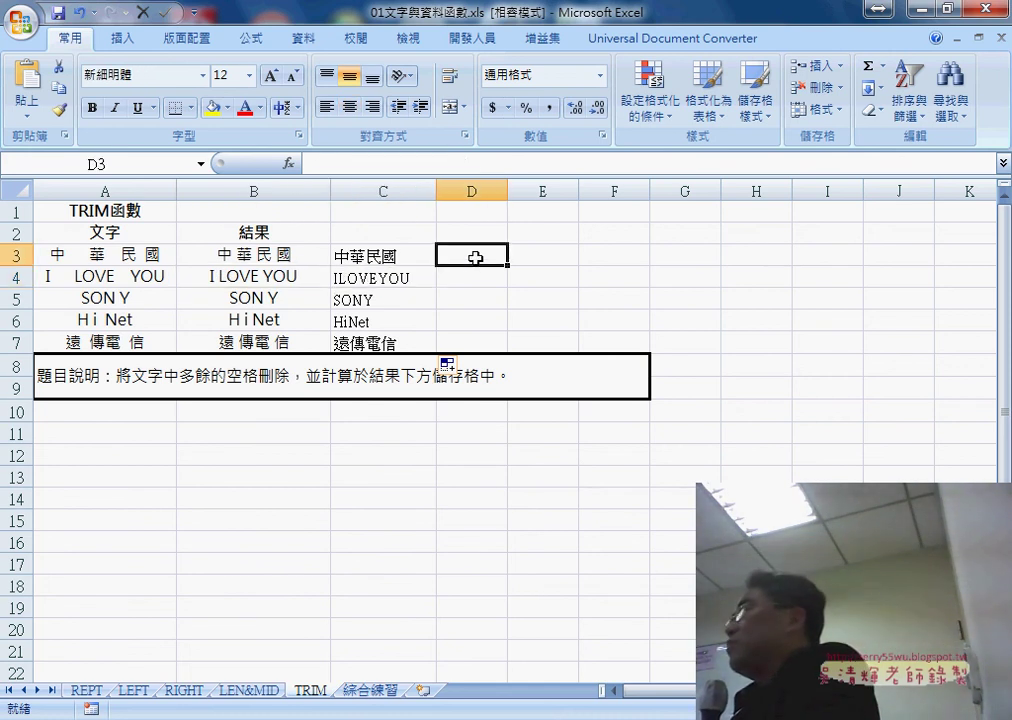
{"action": "left_click", "coordinate": [289, 163]}
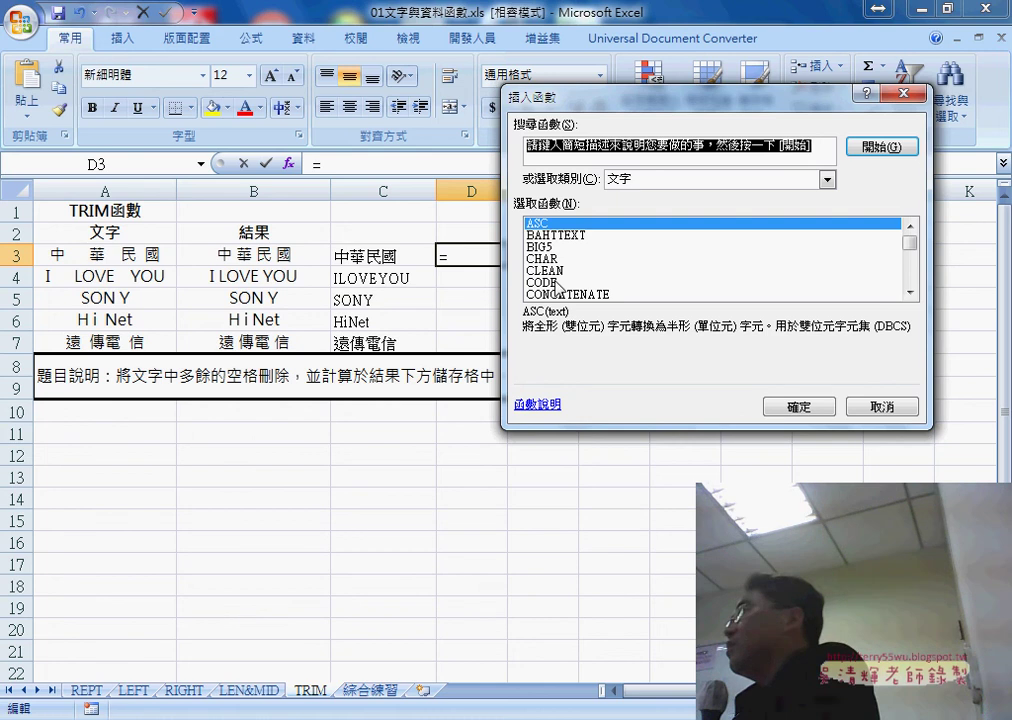
{"action": "left_click", "coordinate": [557, 283]}
{"action": "left_click", "coordinate": [780, 410]}
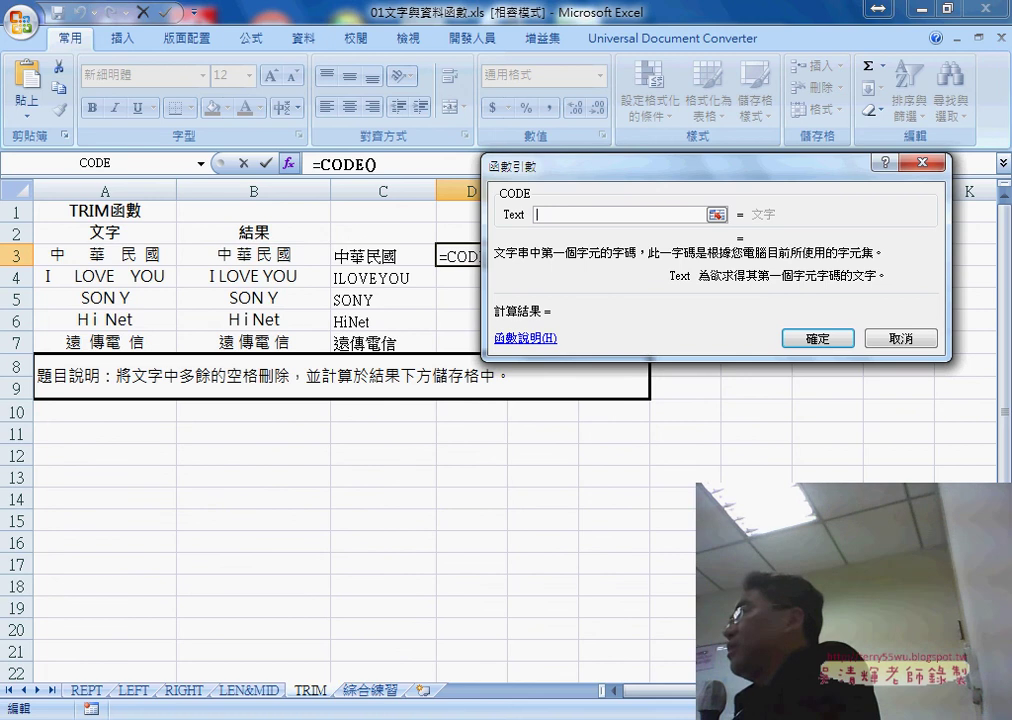
{"action": "mouse_move", "coordinate": [518, 708]}
{"action": "left_click", "coordinate": [525, 650]}
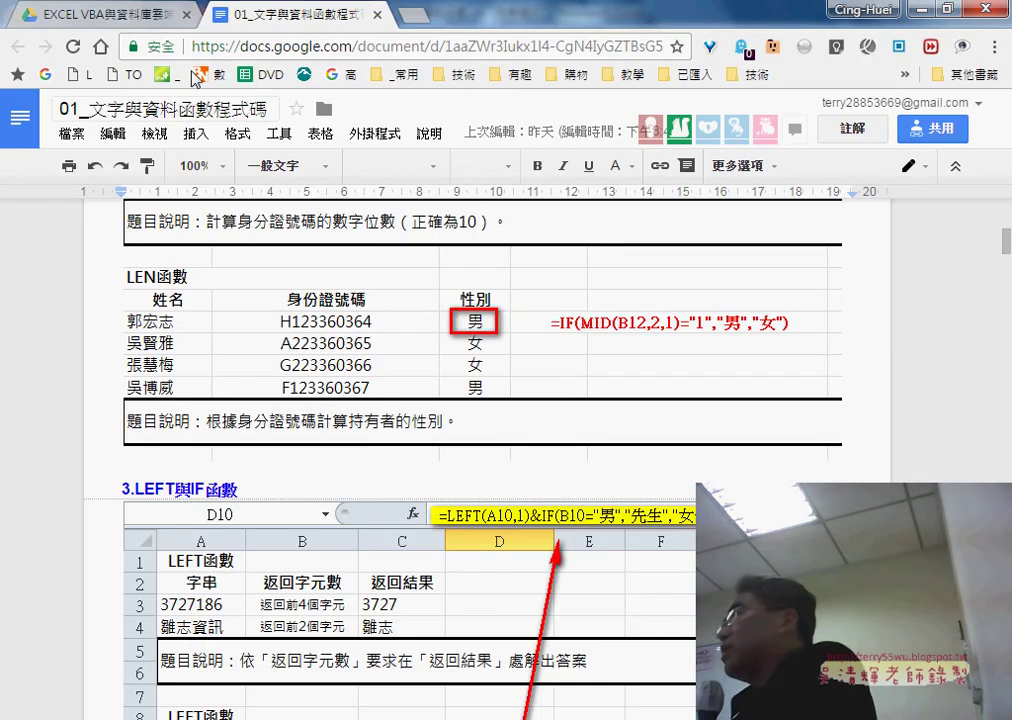
Step: In Drive, go through _雲端白板畫面 and 01_文字與資料函數 to open 01_文字與資料函數程式碼
{"action": "left_click", "coordinate": [104, 12]}
{"action": "left_click", "coordinate": [368, 284]}
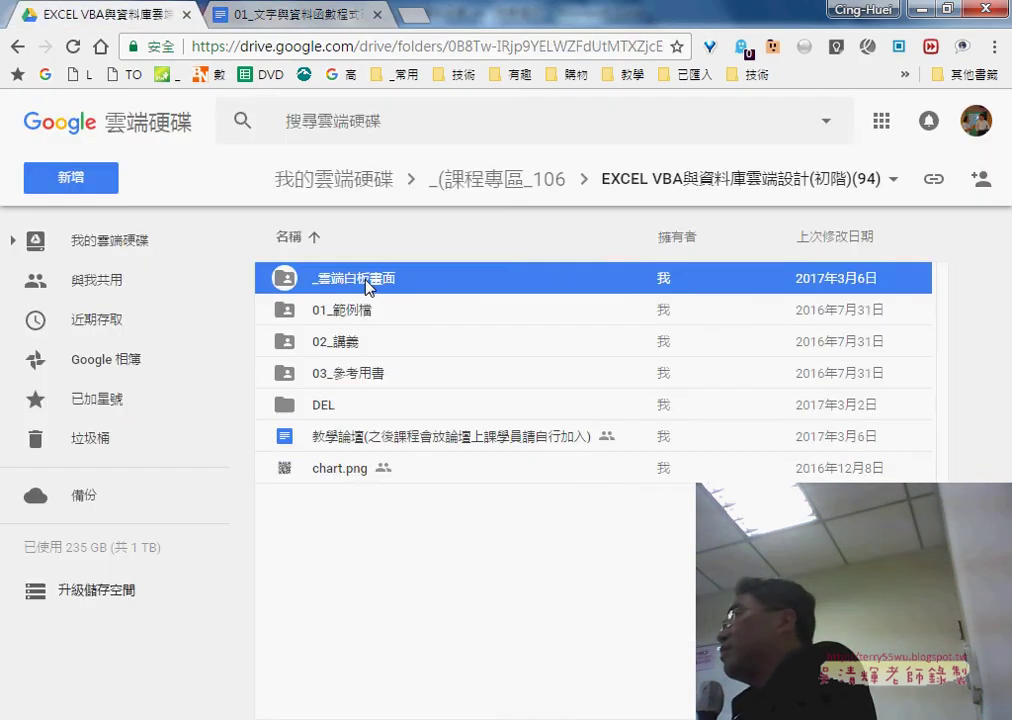
{"action": "double_click", "coordinate": [368, 284]}
{"action": "left_click", "coordinate": [340, 284]}
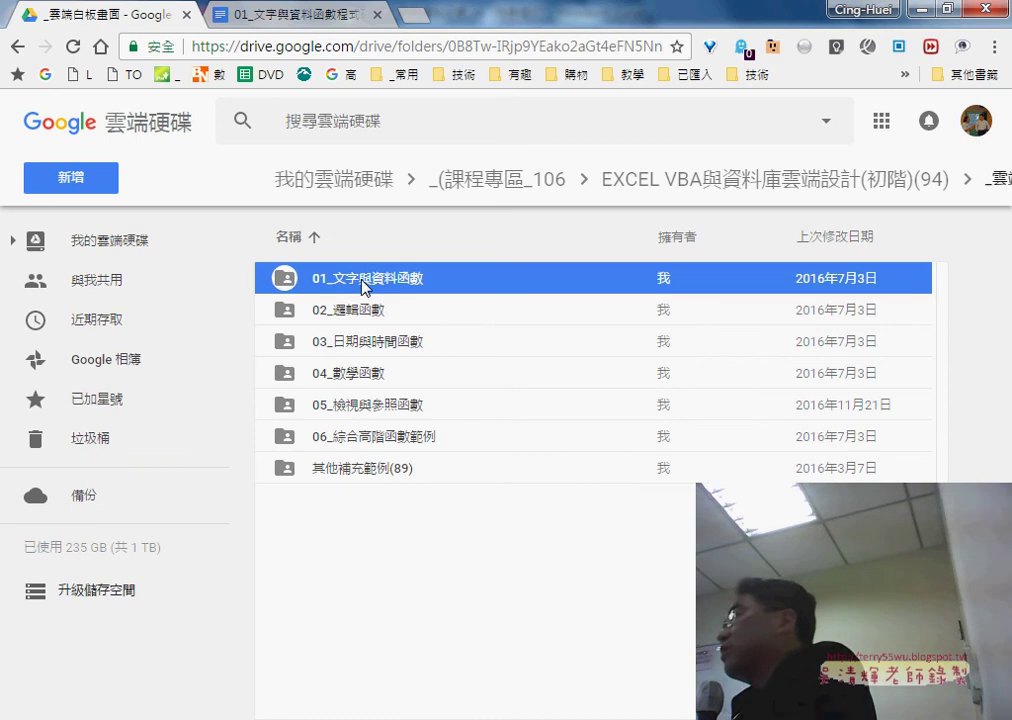
{"action": "double_click", "coordinate": [363, 288]}
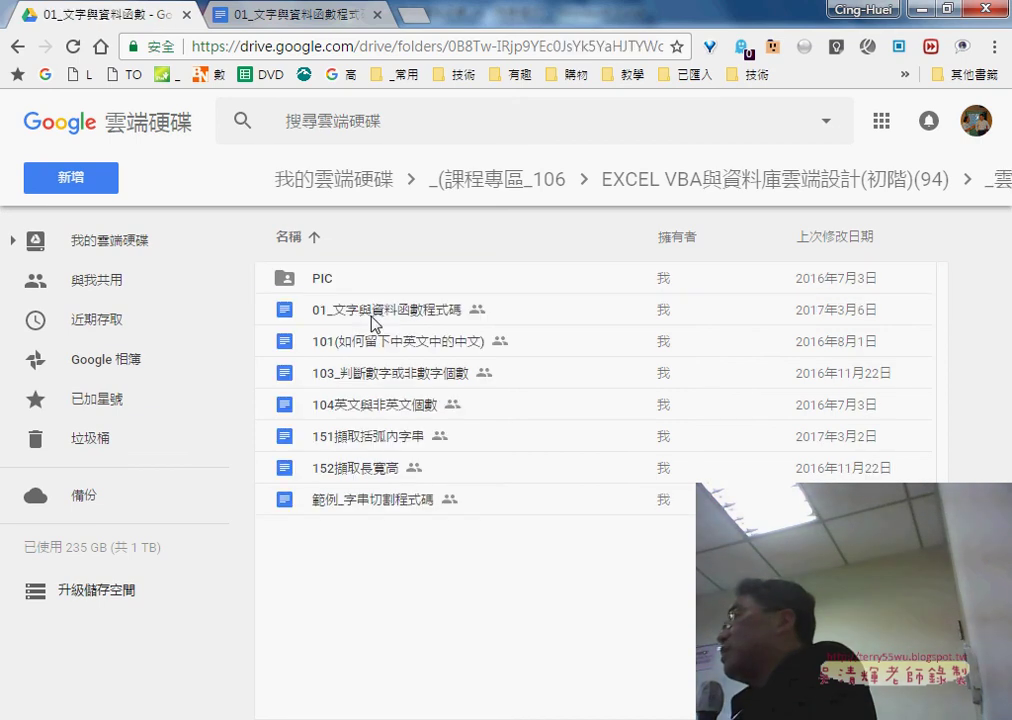
{"action": "left_click", "coordinate": [390, 320]}
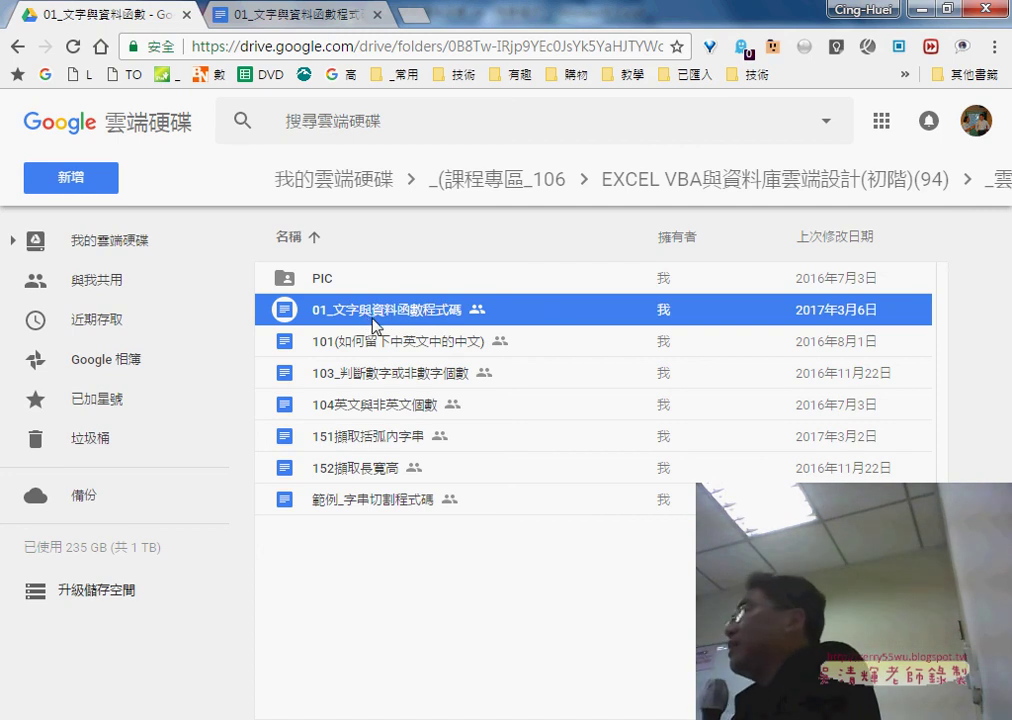
{"action": "double_click", "coordinate": [368, 314]}
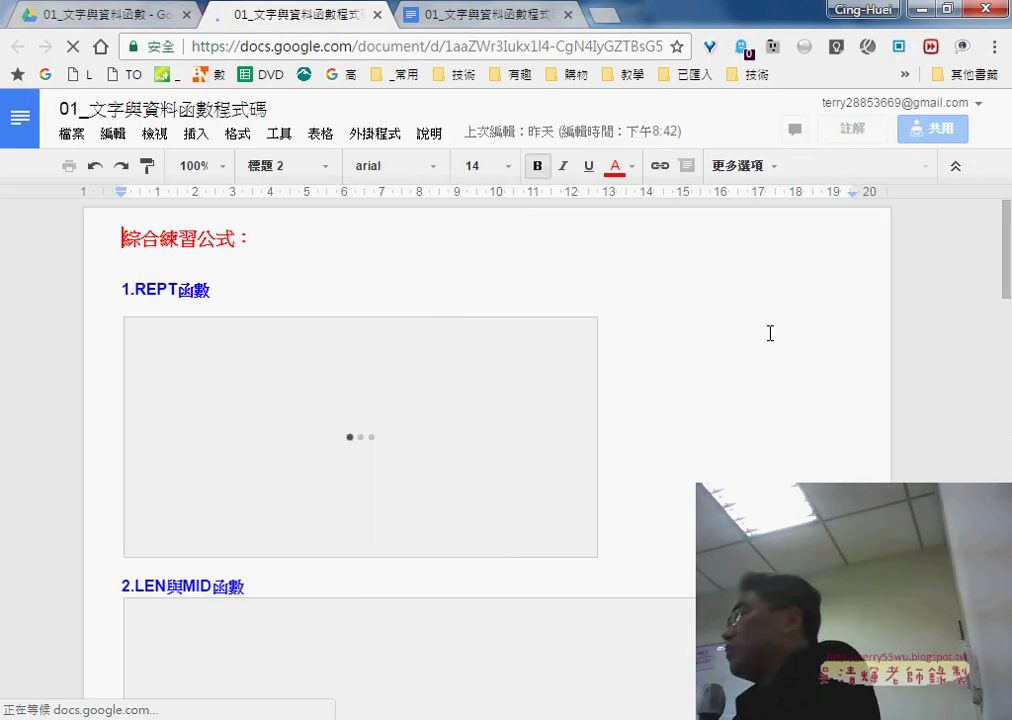
Step: Scroll down to ASCII內碼表 and format that heading as Heading 3
{"action": "scroll", "coordinate": [770, 333], "scroll_direction": "down", "scroll_amount": 2}
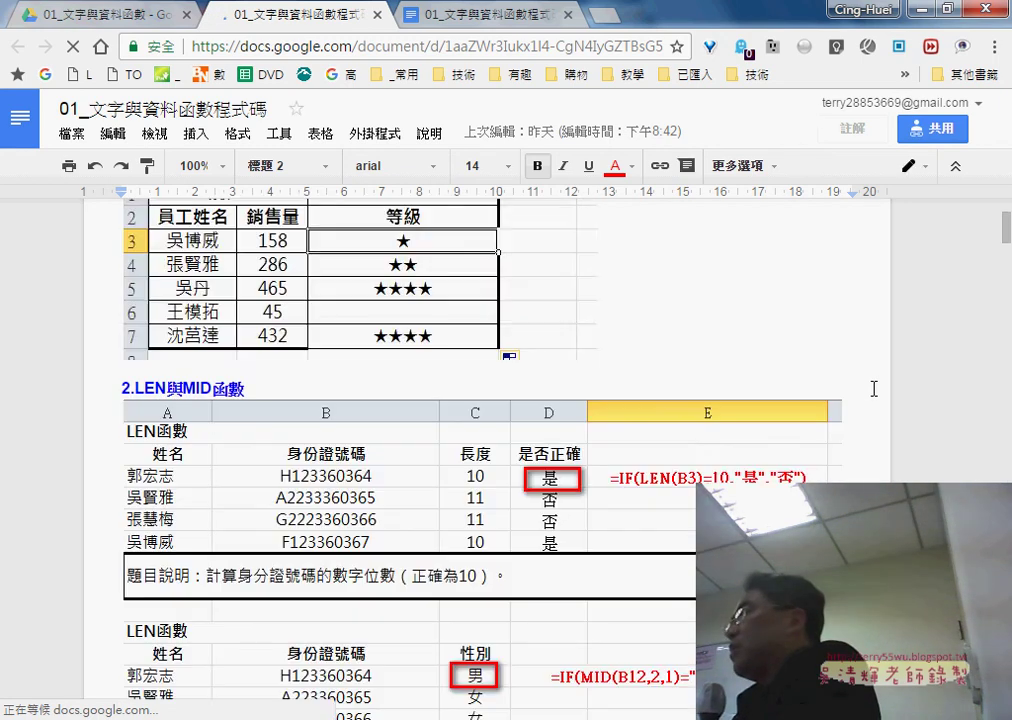
{"action": "scroll", "coordinate": [873, 388], "scroll_direction": "down", "scroll_amount": 2}
{"action": "scroll", "coordinate": [873, 388], "scroll_direction": "down", "scroll_amount": 1}
{"action": "scroll", "coordinate": [873, 388], "scroll_direction": "down", "scroll_amount": 5}
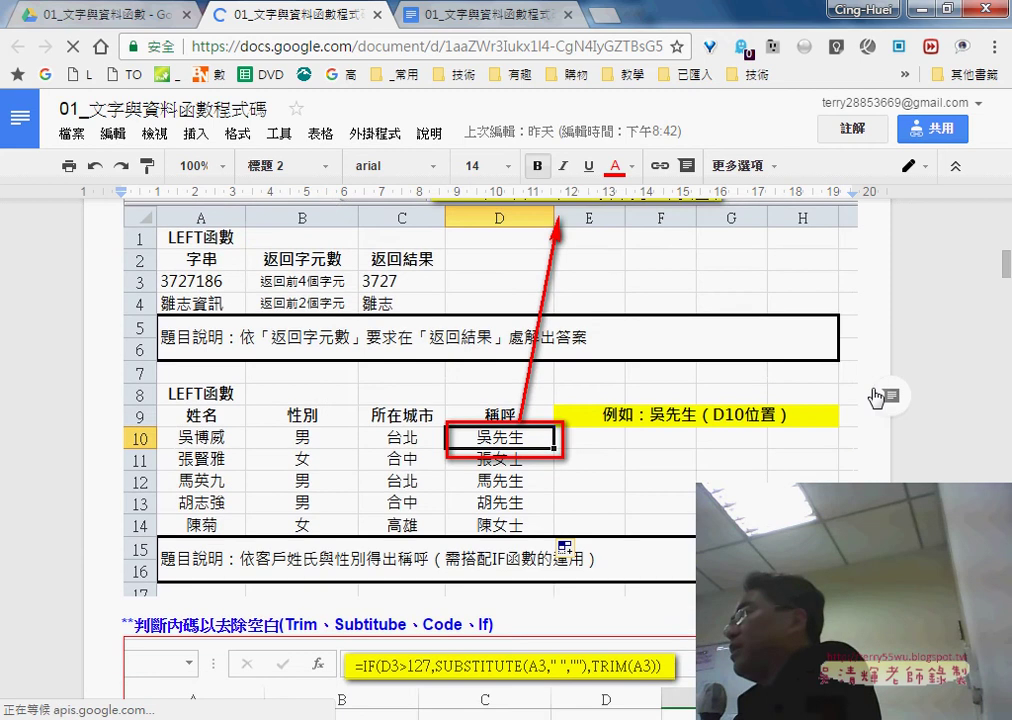
{"action": "scroll", "coordinate": [873, 388], "scroll_direction": "down", "scroll_amount": 3}
{"action": "scroll", "coordinate": [873, 388], "scroll_direction": "down", "scroll_amount": 2}
{"action": "scroll", "coordinate": [309, 320], "scroll_direction": "down", "scroll_amount": 2}
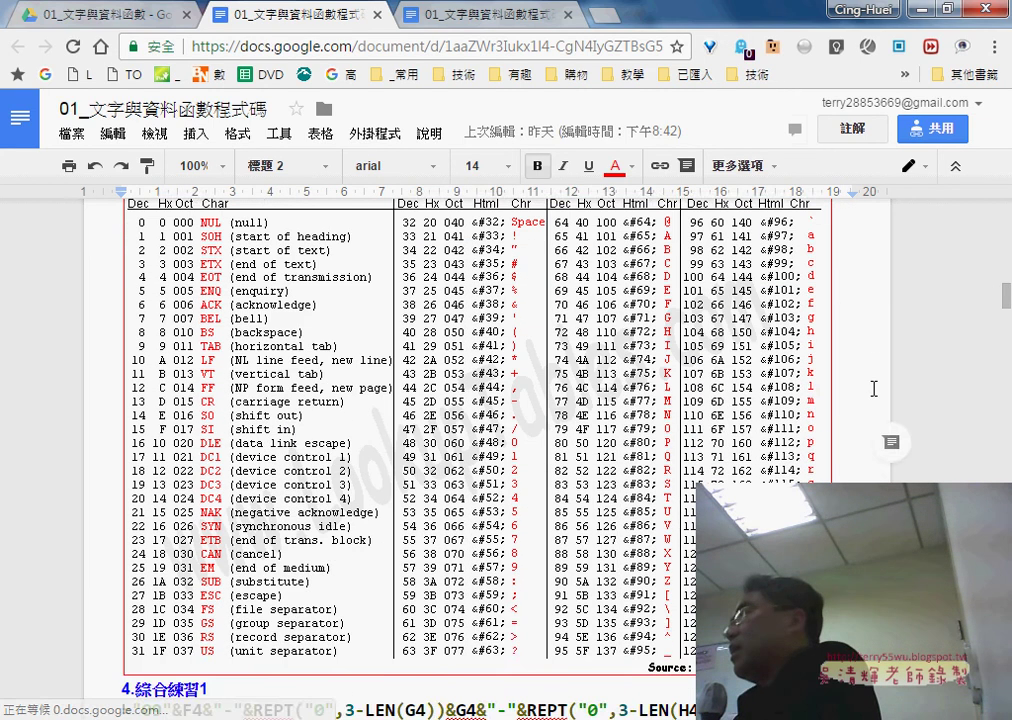
{"action": "scroll", "coordinate": [309, 320], "scroll_direction": "up", "scroll_amount": 1}
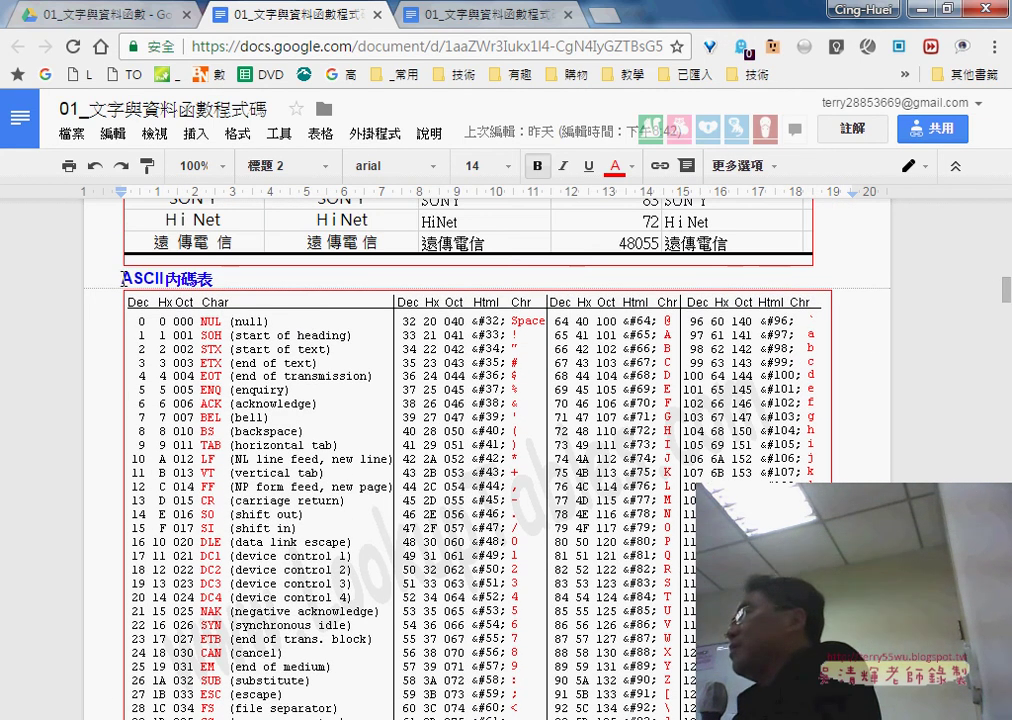
{"action": "left_click_drag", "start_coordinate": [124, 279], "coordinate": [213, 279]}
{"action": "key", "text": "ctrl+alt+3"}
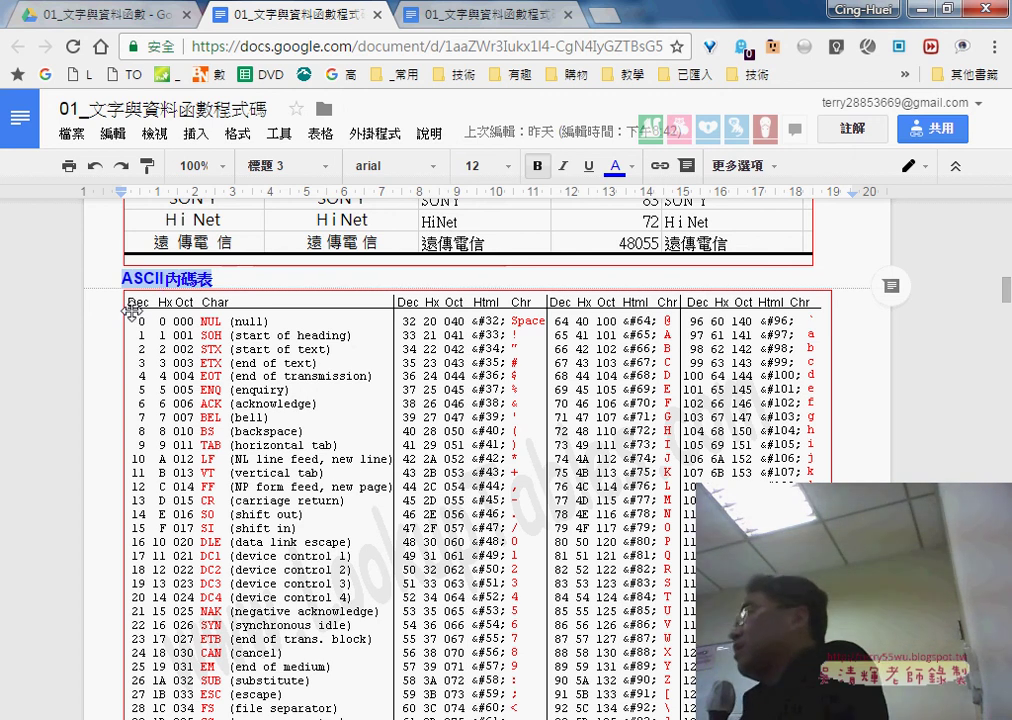
Step: Mark ASCII chart rows for codes 0, 47, 48, 57, 64, 90 and 96, then clear the marks
{"action": "scroll", "coordinate": [337, 362], "scroll_direction": "down", "scroll_amount": 1}
{"action": "scroll", "coordinate": [337, 362], "scroll_direction": "down", "scroll_amount": 1}
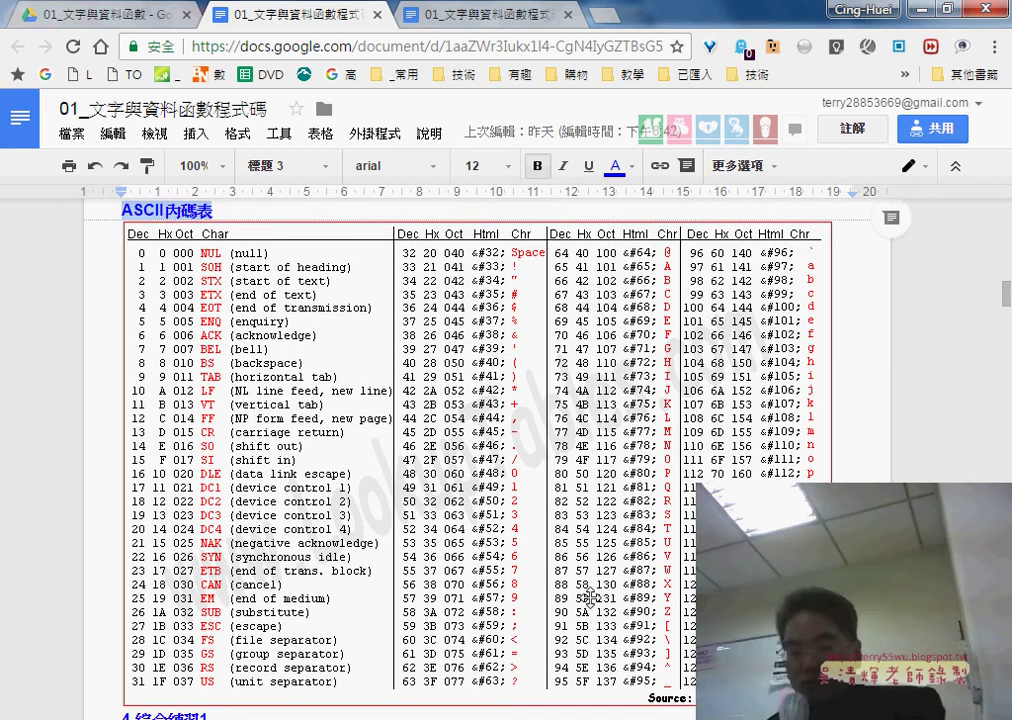
{"action": "scroll", "coordinate": [600, 560], "scroll_direction": "up", "scroll_amount": 2}
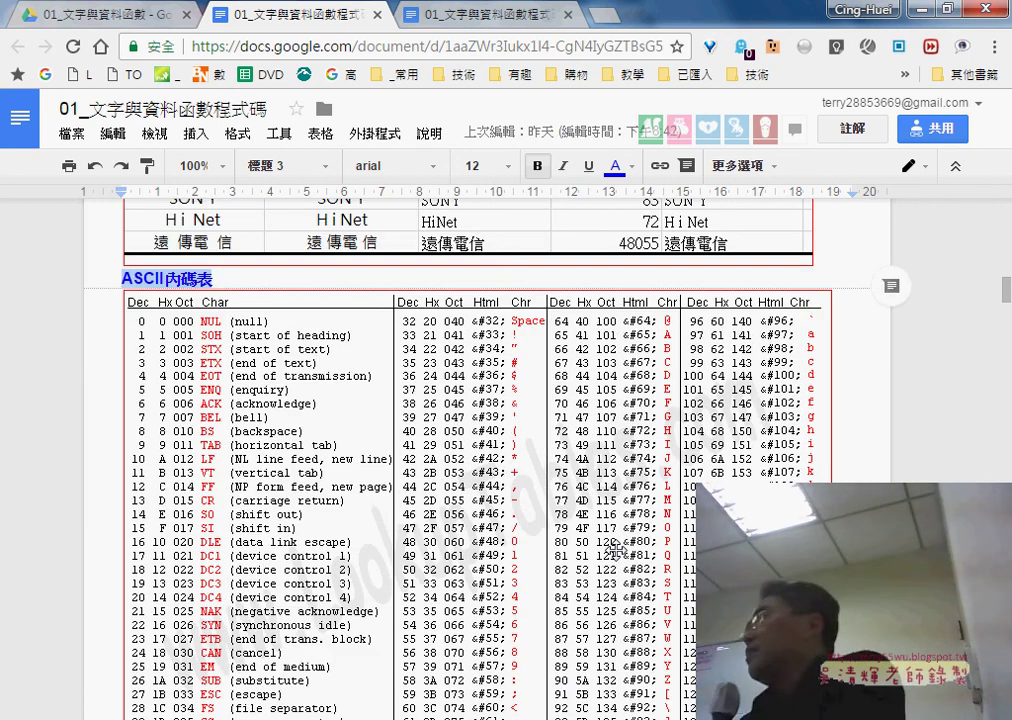
{"action": "left_click_drag", "start_coordinate": [552, 326], "coordinate": [684, 326]}
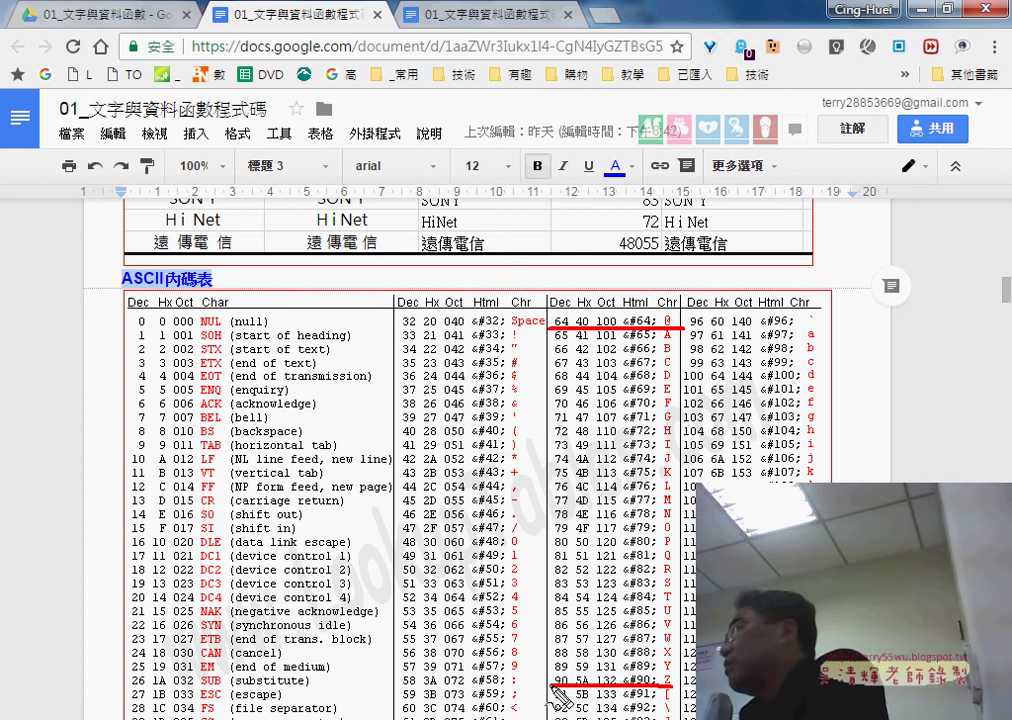
{"action": "left_click_drag", "start_coordinate": [551, 687], "coordinate": [668, 687]}
{"action": "left_click_drag", "start_coordinate": [686, 323], "coordinate": [815, 326]}
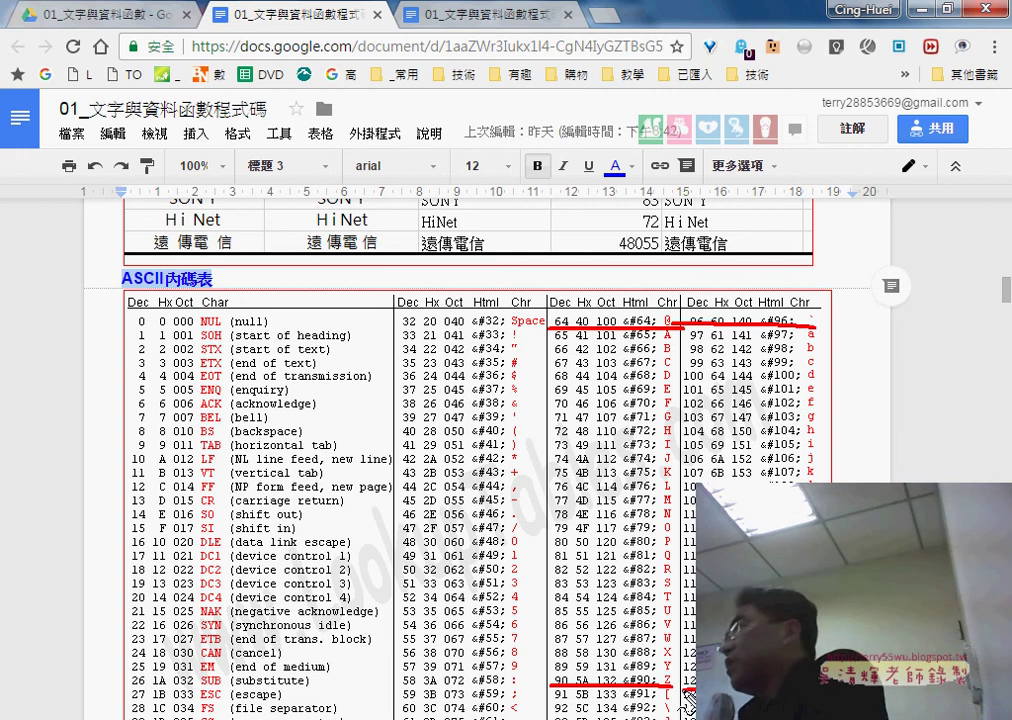
{"action": "mouse_move", "coordinate": [515, 532]}
{"action": "left_mouse_down"}
{"action": "mouse_move", "coordinate": [390, 533]}
{"action": "mouse_move", "coordinate": [400, 551]}
{"action": "left_mouse_up"}
{"action": "mouse_move", "coordinate": [515, 671]}
{"action": "left_mouse_down"}
{"action": "mouse_move", "coordinate": [383, 672]}
{"action": "mouse_move", "coordinate": [398, 674]}
{"action": "left_mouse_up"}
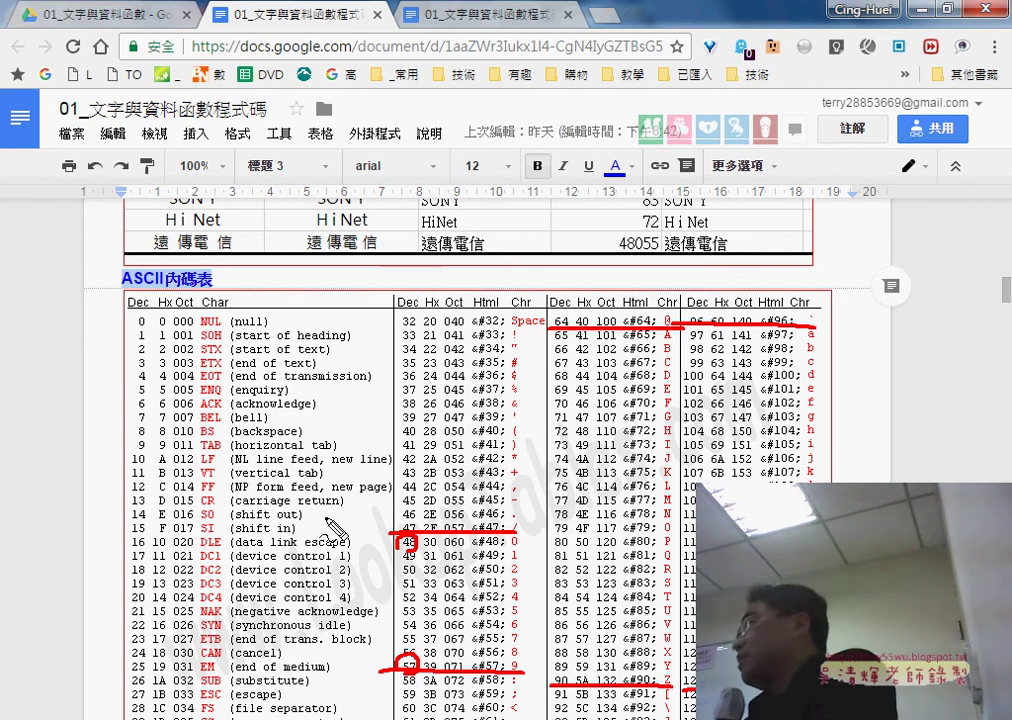
{"action": "left_click_drag", "start_coordinate": [132, 323], "coordinate": [143, 321]}
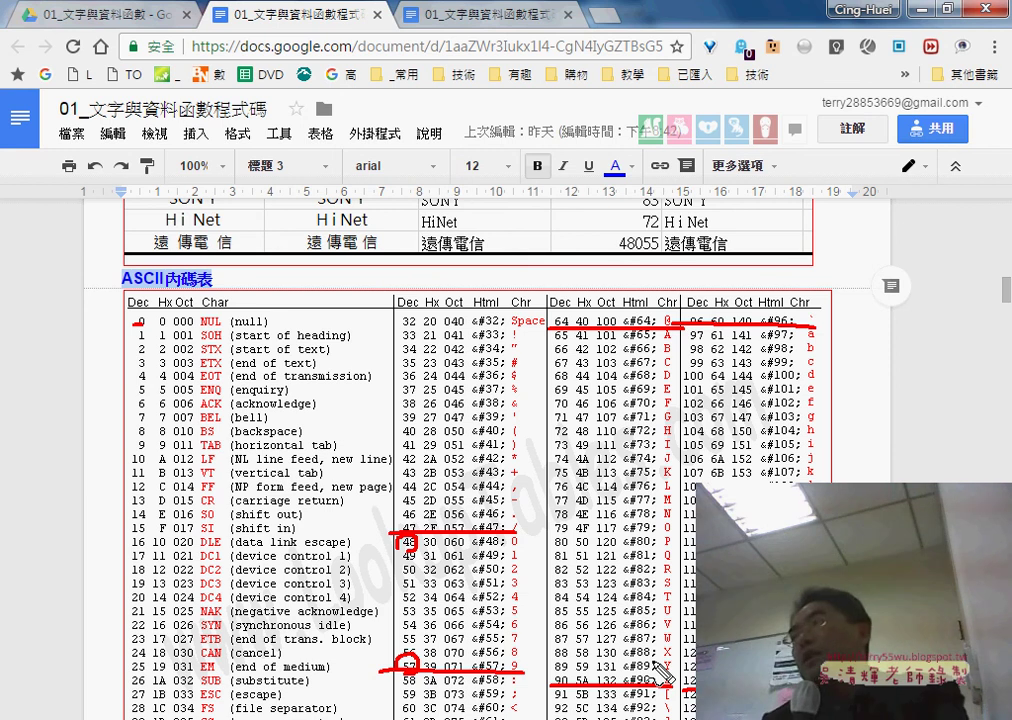
{"action": "key", "text": "Escape"}
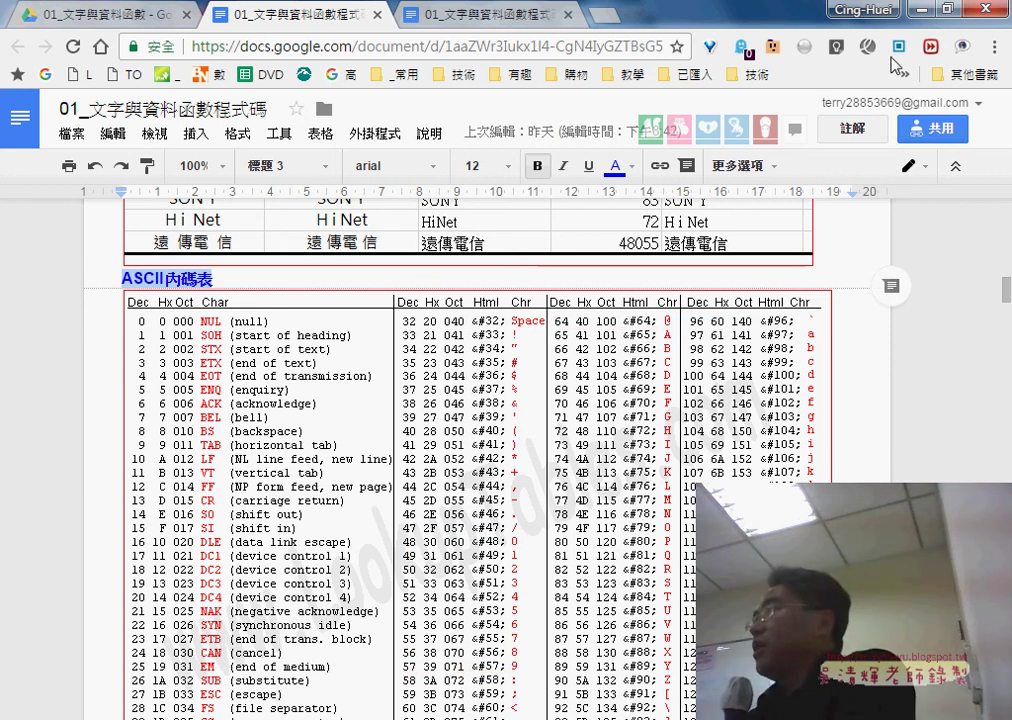
Step: Back in Excel, complete D3's formula as =CODE(A3)
{"action": "left_click", "coordinate": [920, 14]}
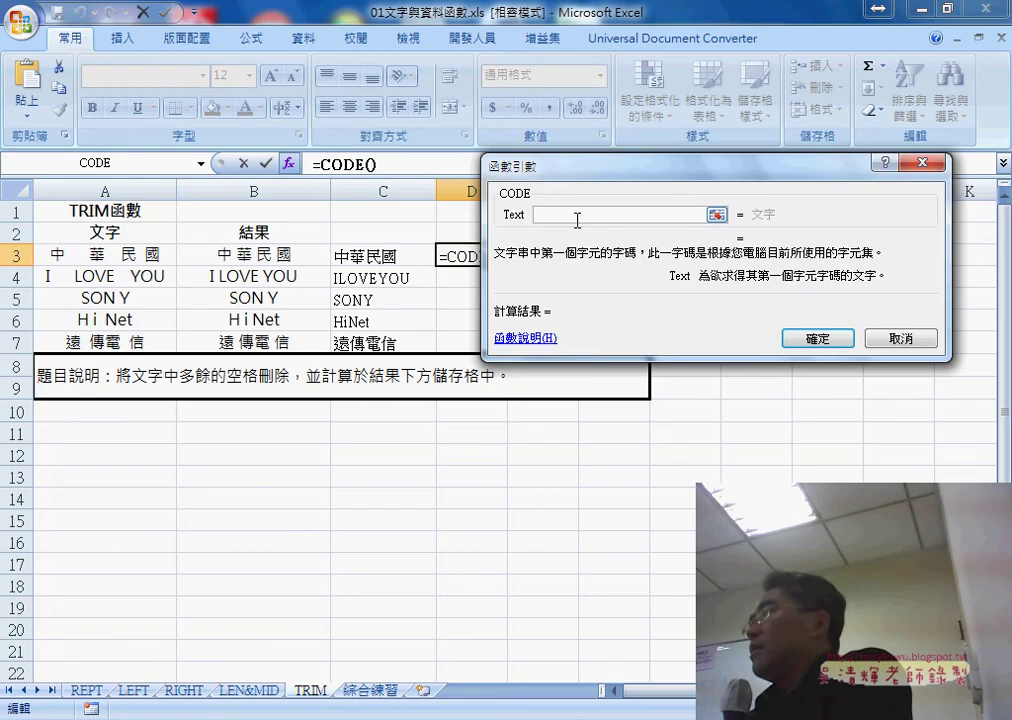
{"action": "left_click", "coordinate": [81, 259]}
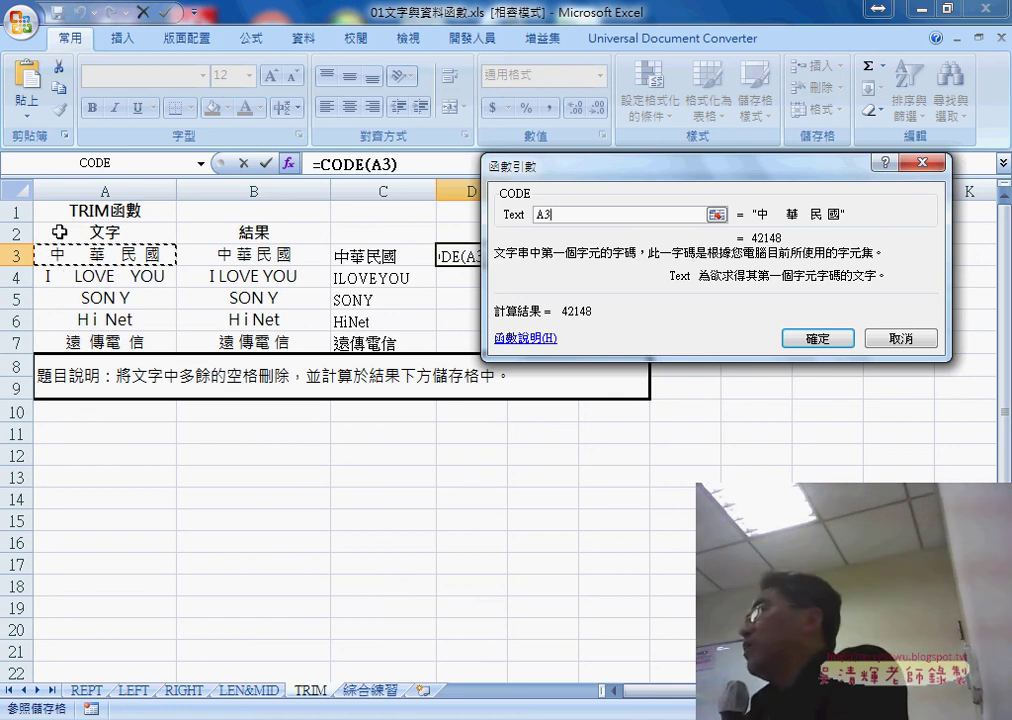
{"action": "left_click", "coordinate": [814, 339]}
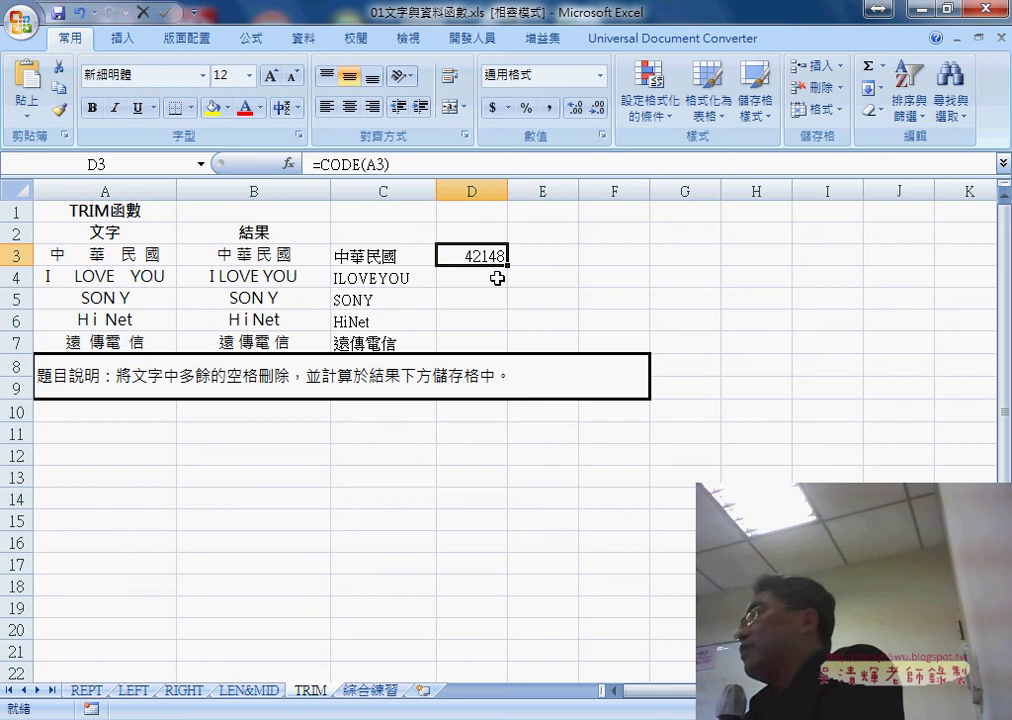
Step: Fill the CODE formula down to D7, check D4, then return to the Google Docs ASCII table
{"action": "left_click_drag", "start_coordinate": [508, 267], "coordinate": [504, 347]}
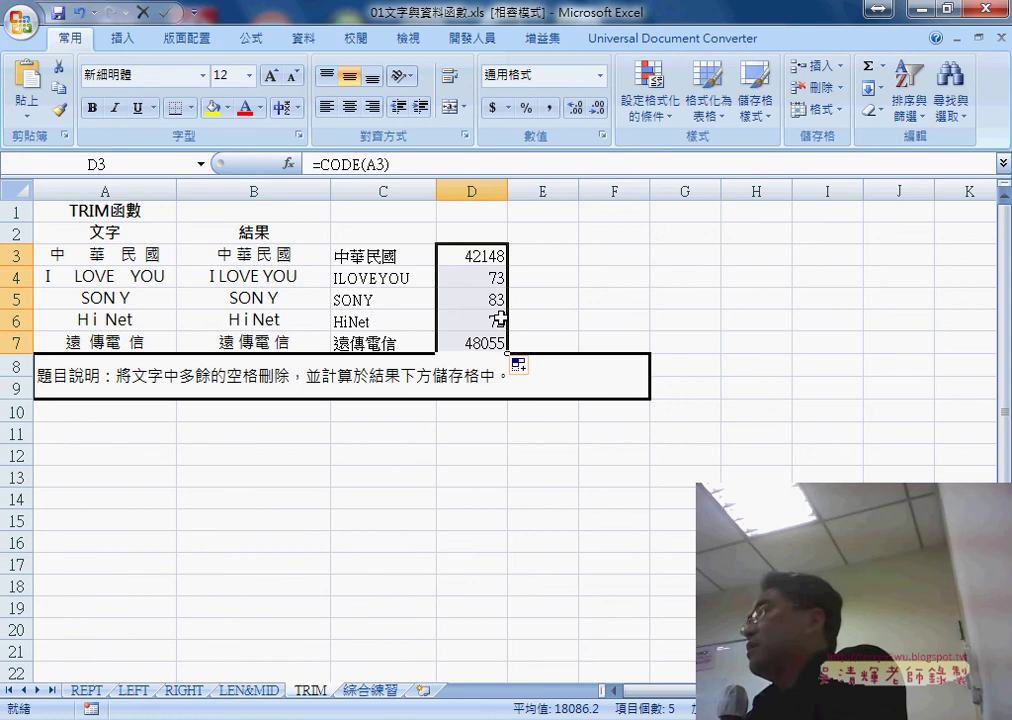
{"action": "left_click", "coordinate": [497, 281]}
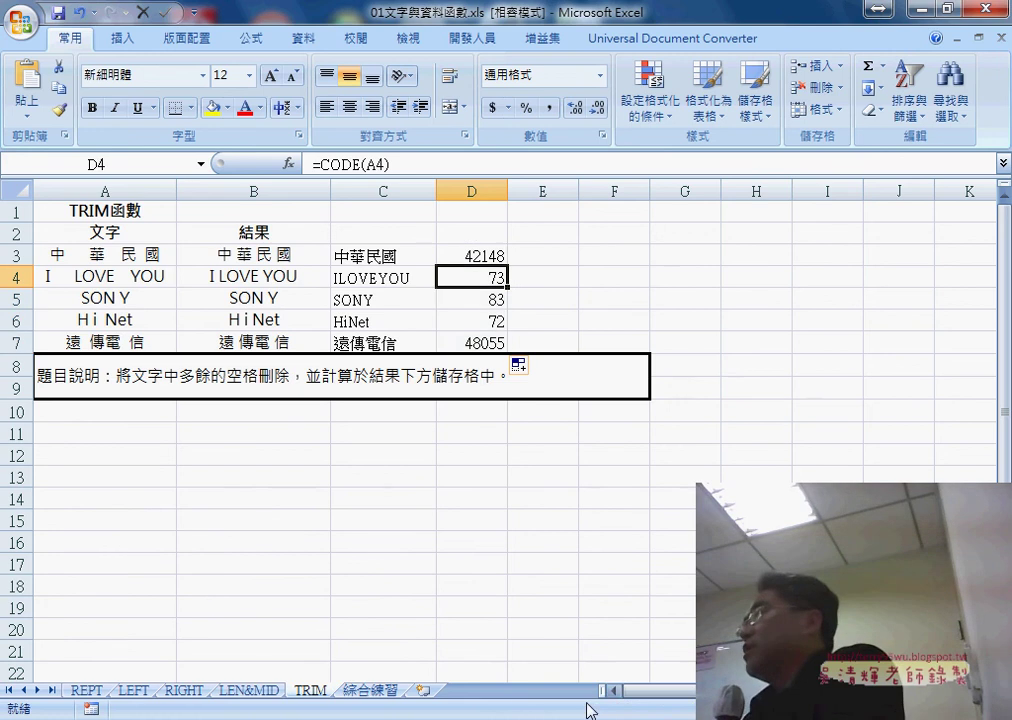
{"action": "left_click", "coordinate": [408, 712]}
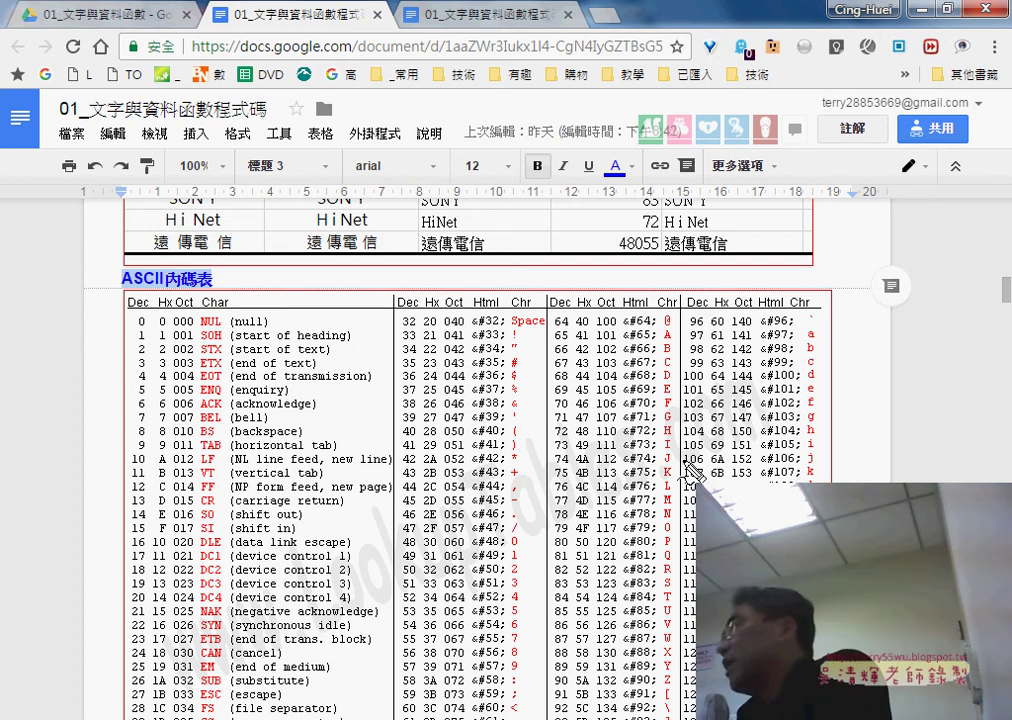
Step: Highlight the ASCII table row where code 73 is the letter I, then clear the markings
{"action": "left_click_drag", "start_coordinate": [660, 438], "coordinate": [678, 452]}
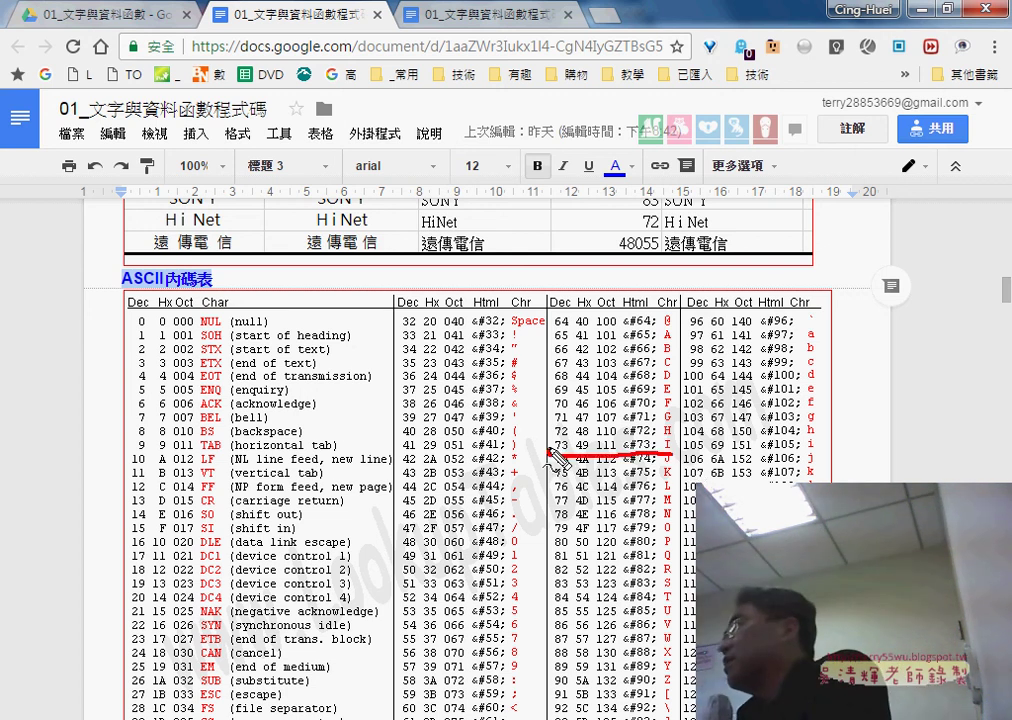
{"action": "left_click_drag", "start_coordinate": [578, 442], "coordinate": [565, 458]}
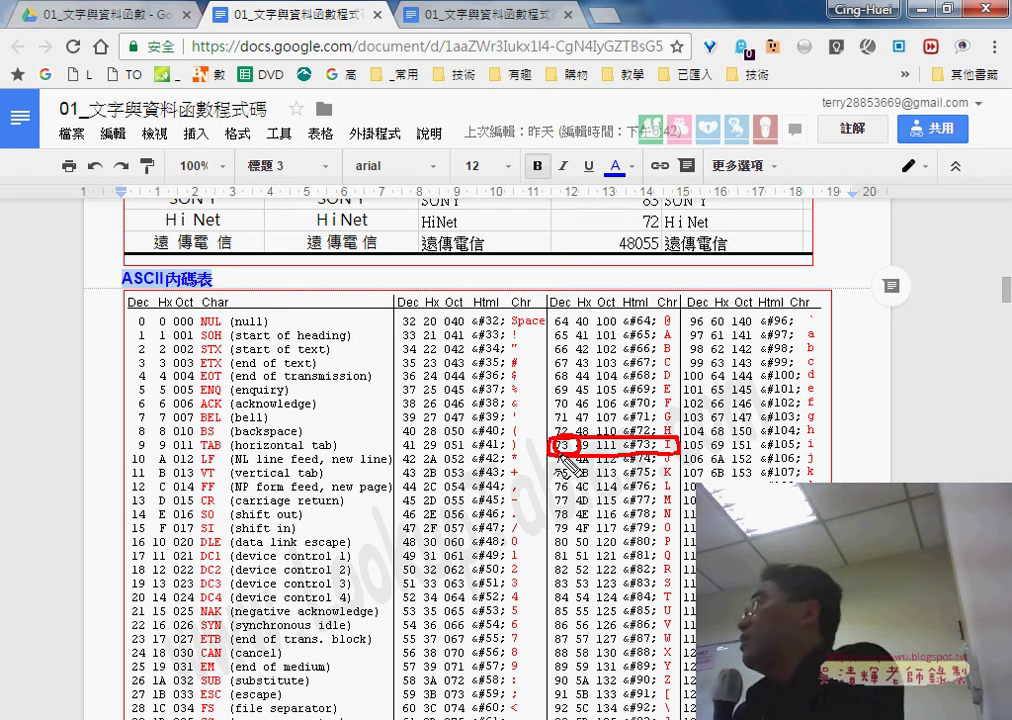
{"action": "key", "text": "Escape"}
Step: Compare the D4:D6 codes in Excel with the notes, ending on the Excel TRIM sheet
{"action": "left_click", "coordinate": [921, 8]}
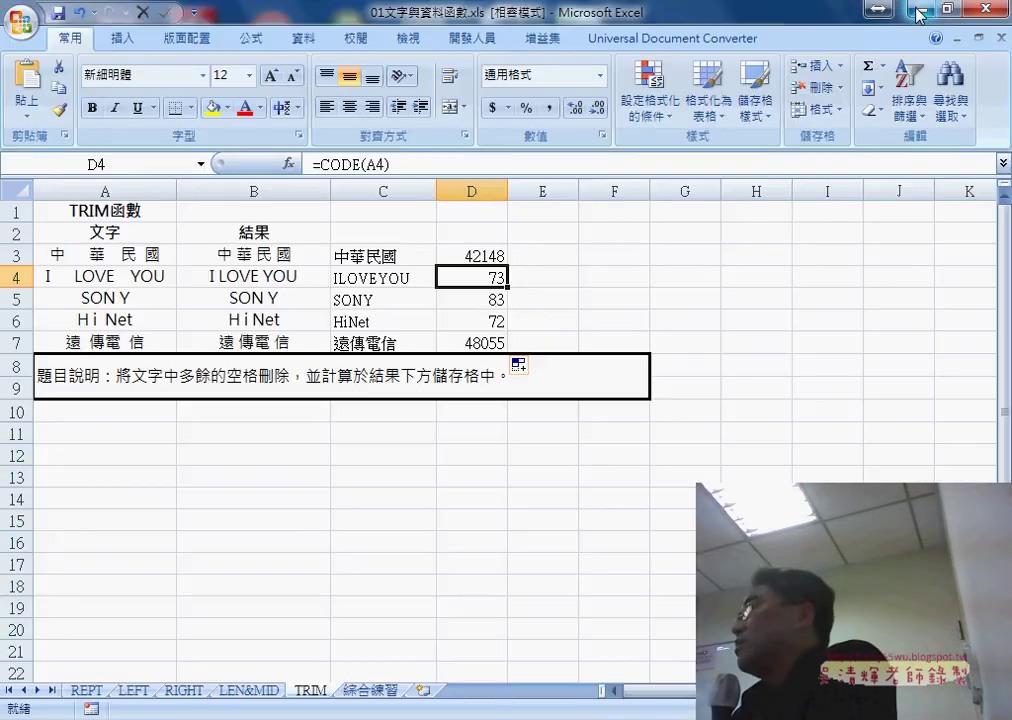
{"action": "left_click_drag", "start_coordinate": [497, 287], "coordinate": [494, 320]}
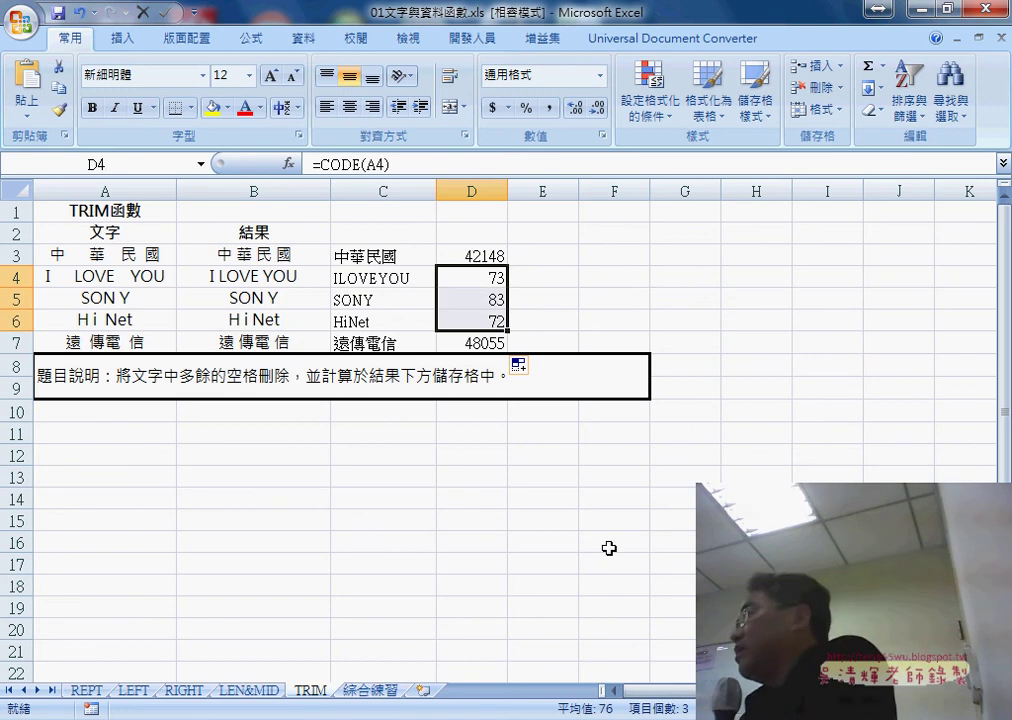
{"action": "key", "text": "alt+Tab"}
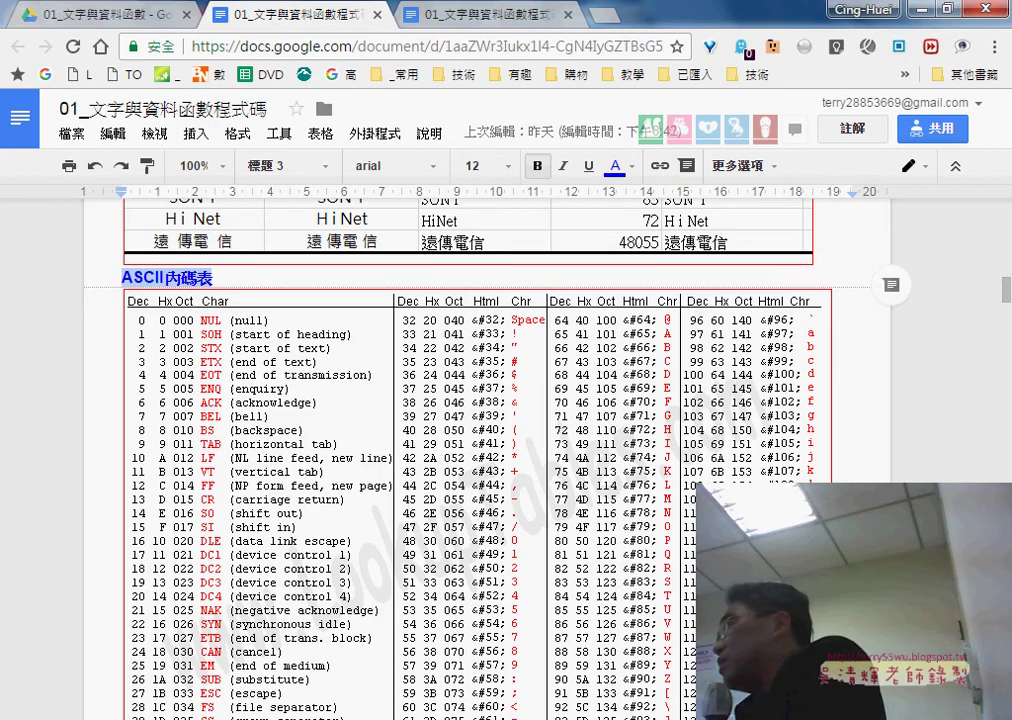
{"action": "scroll", "coordinate": [480, 450], "scroll_direction": "down", "scroll_amount": 1}
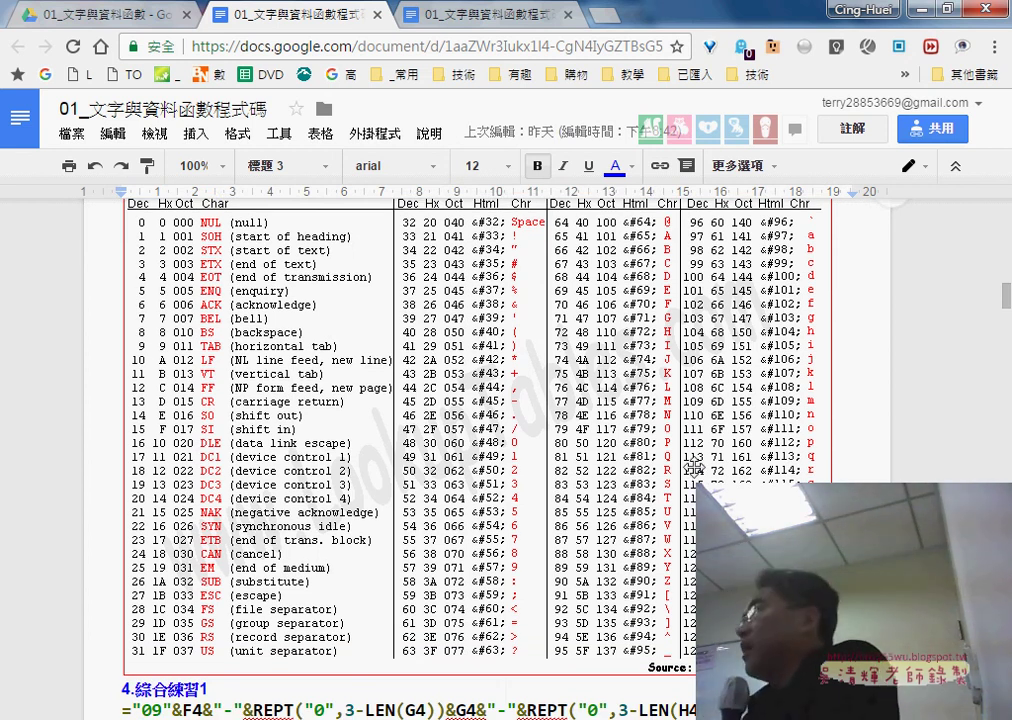
{"action": "left_click", "coordinate": [916, 12]}
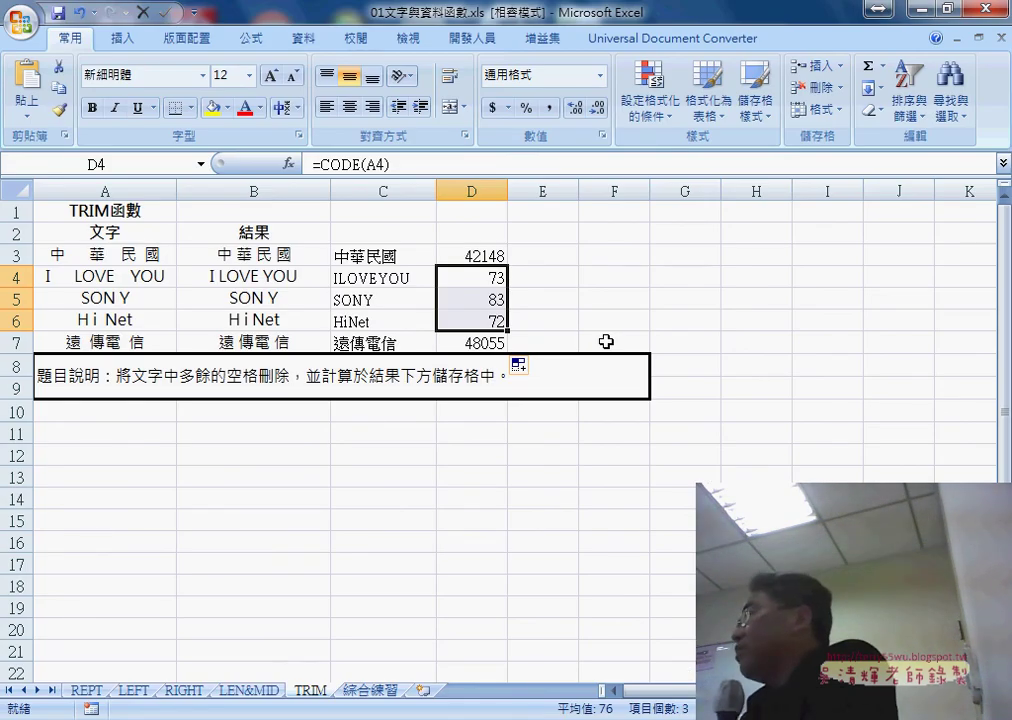
Step: Check the codes in D3 and D7, then start and cancel a function insert in E3
{"action": "left_click", "coordinate": [484, 255]}
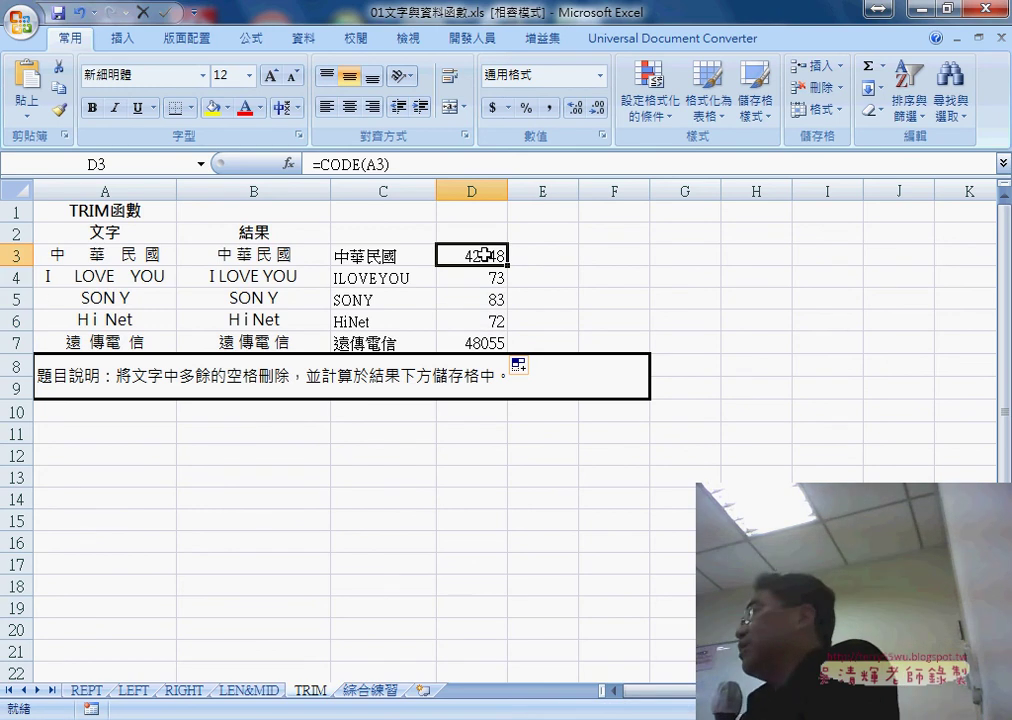
{"action": "left_click", "coordinate": [490, 345]}
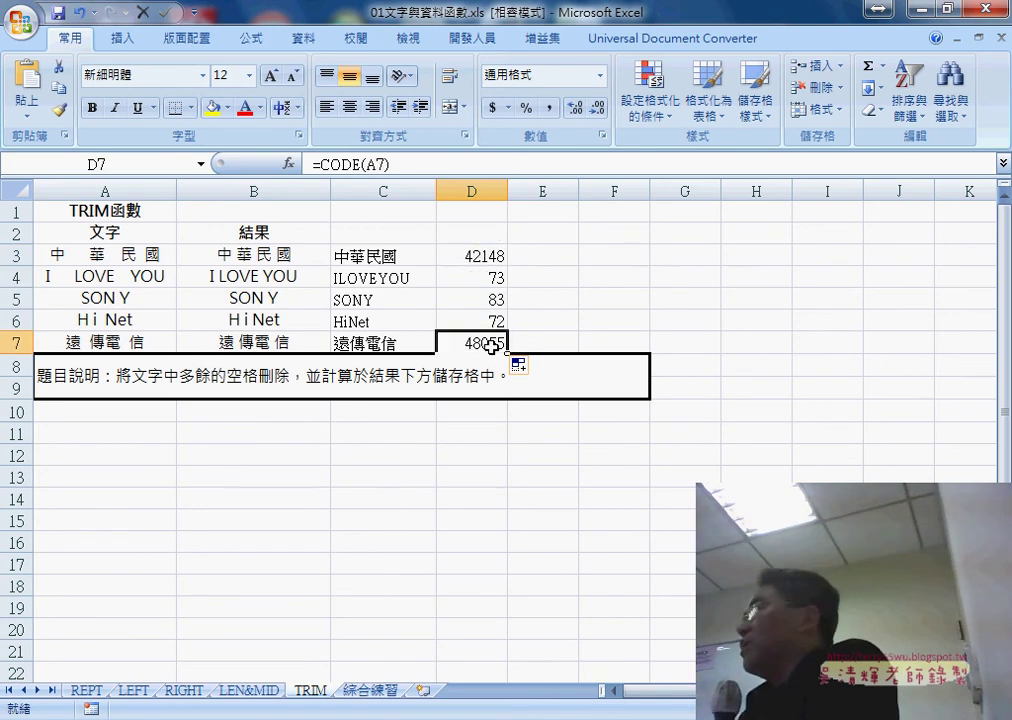
{"action": "left_click", "coordinate": [559, 264]}
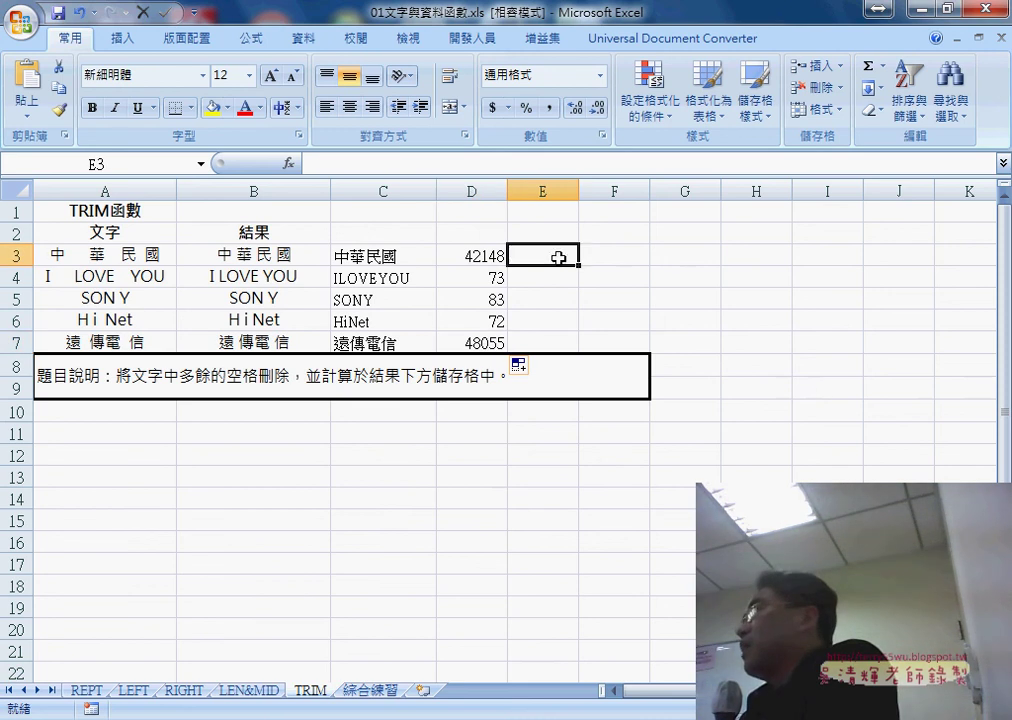
{"action": "left_click", "coordinate": [289, 163]}
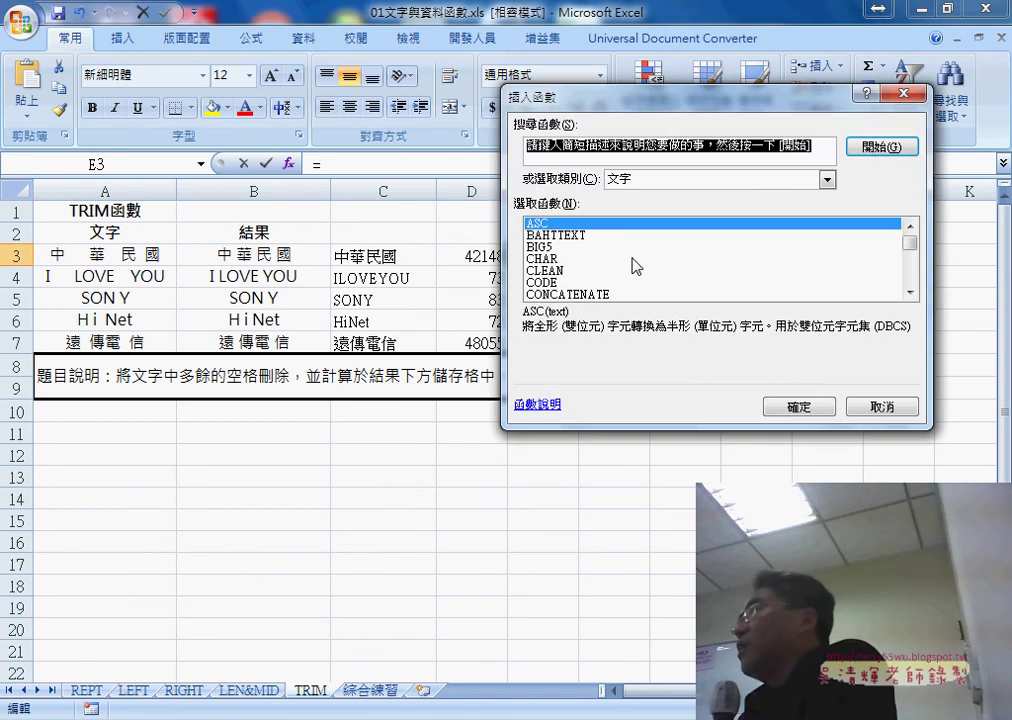
{"action": "left_click", "coordinate": [882, 407]}
Step: Copy the SUBSTITUTE(A3," ","") formula text from C3 without changing the cell
{"action": "left_click", "coordinate": [375, 247]}
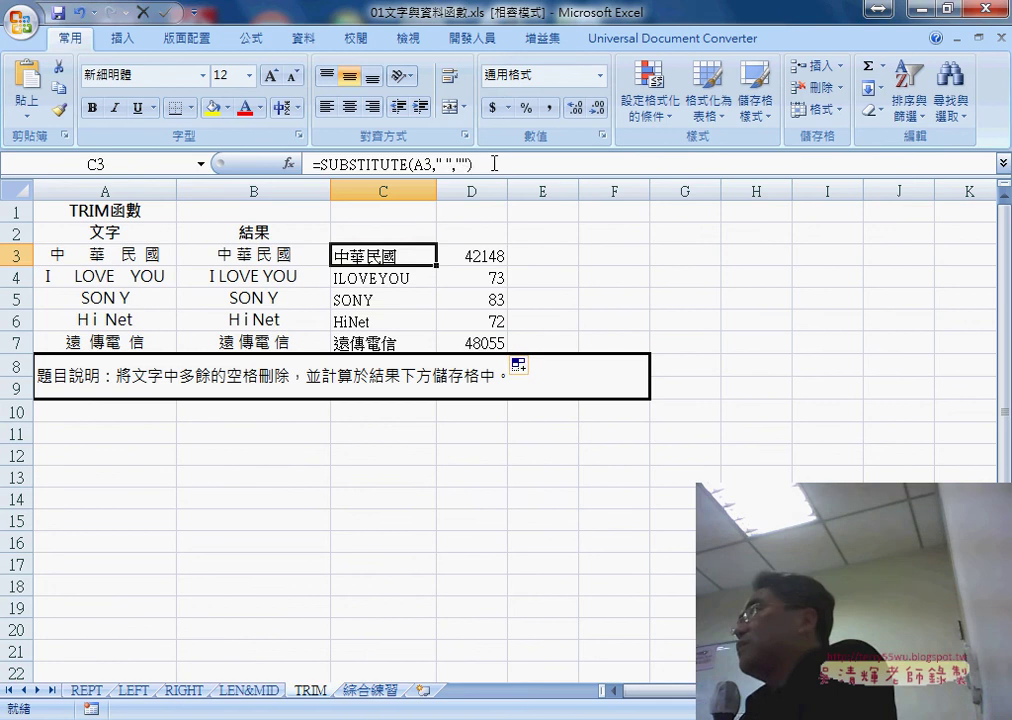
{"action": "left_click_drag", "start_coordinate": [494, 163], "coordinate": [322, 163]}
{"action": "right_click", "coordinate": [369, 170]}
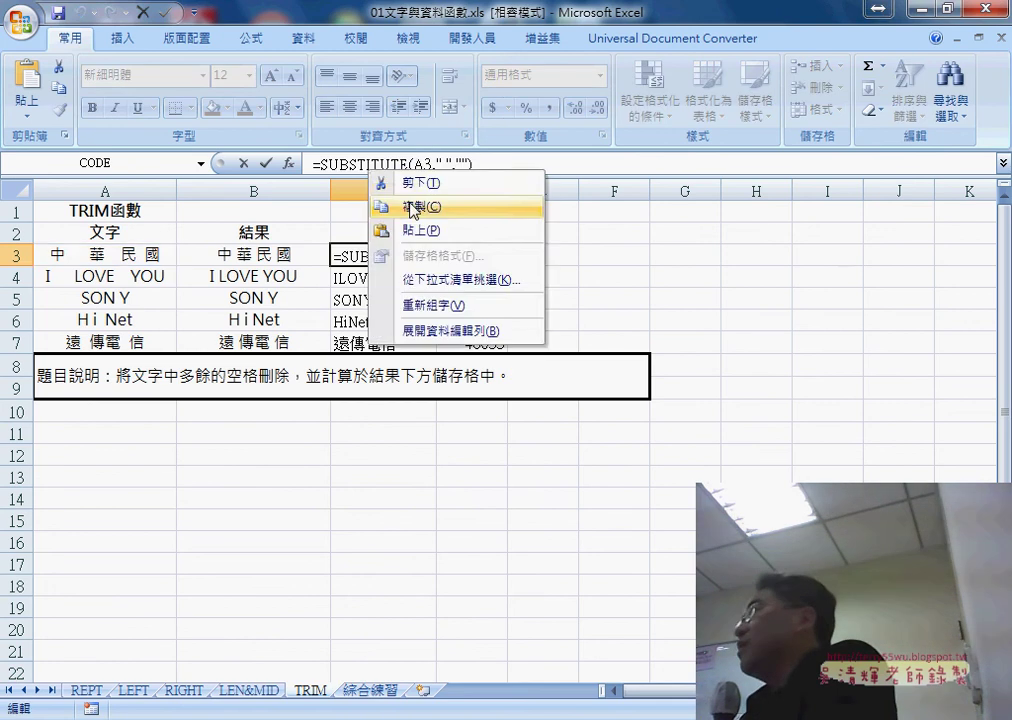
{"action": "left_click", "coordinate": [412, 207]}
{"action": "left_click", "coordinate": [243, 163]}
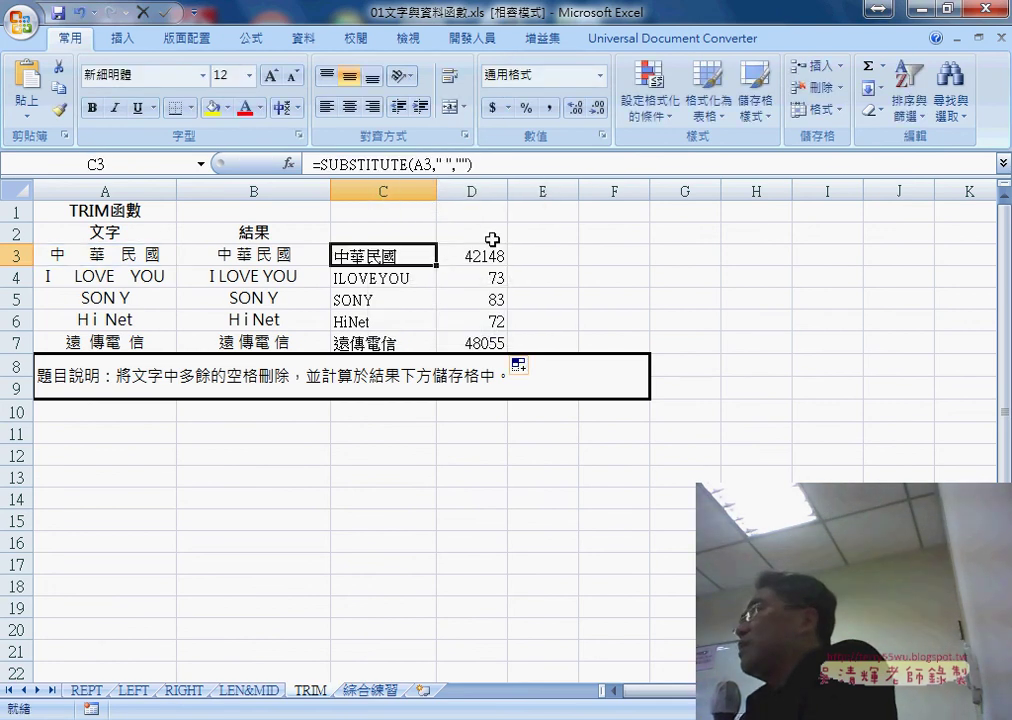
Step: Start a logical IF function in E3 with the condition D3>127
{"action": "left_click", "coordinate": [557, 258]}
{"action": "left_click", "coordinate": [288, 163]}
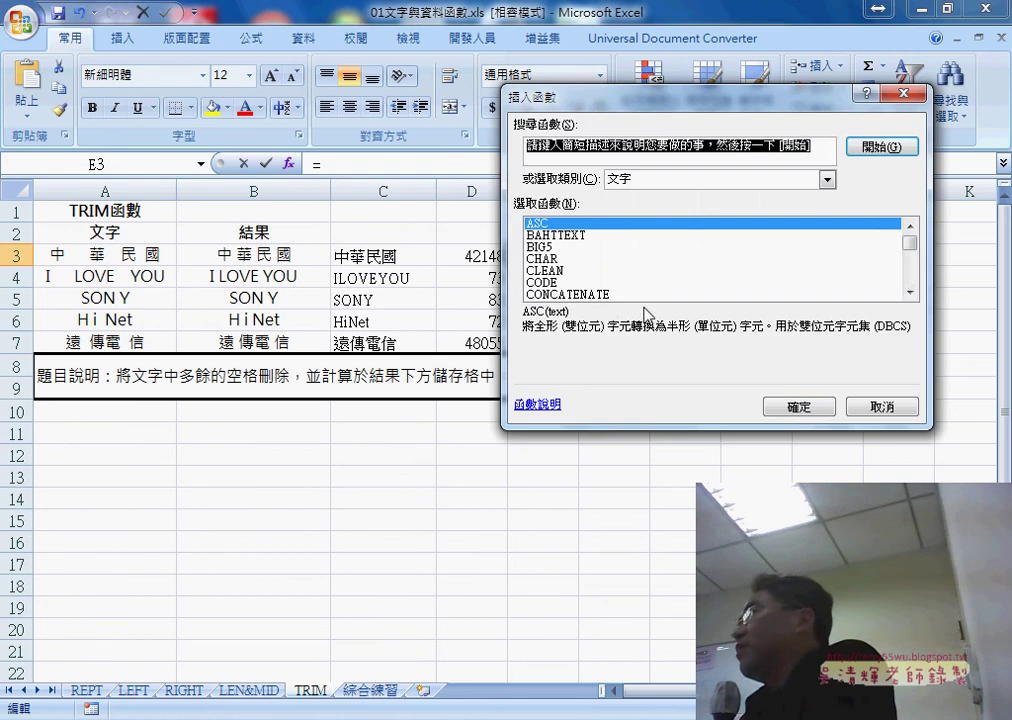
{"action": "left_click", "coordinate": [675, 181]}
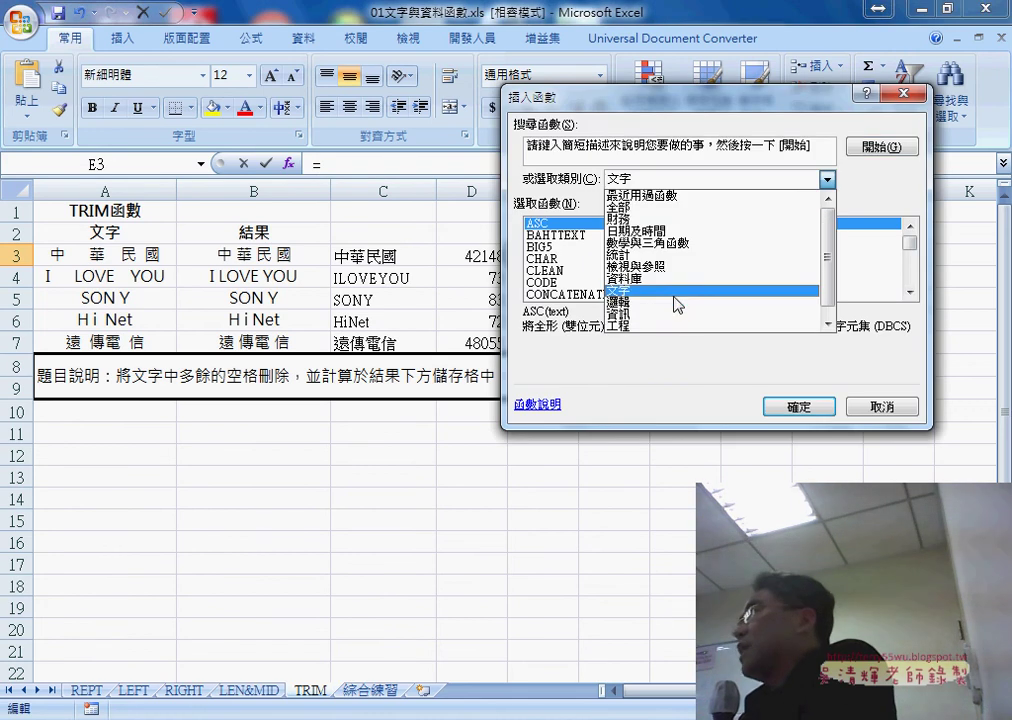
{"action": "left_click", "coordinate": [676, 306]}
{"action": "double_click", "coordinate": [539, 247]}
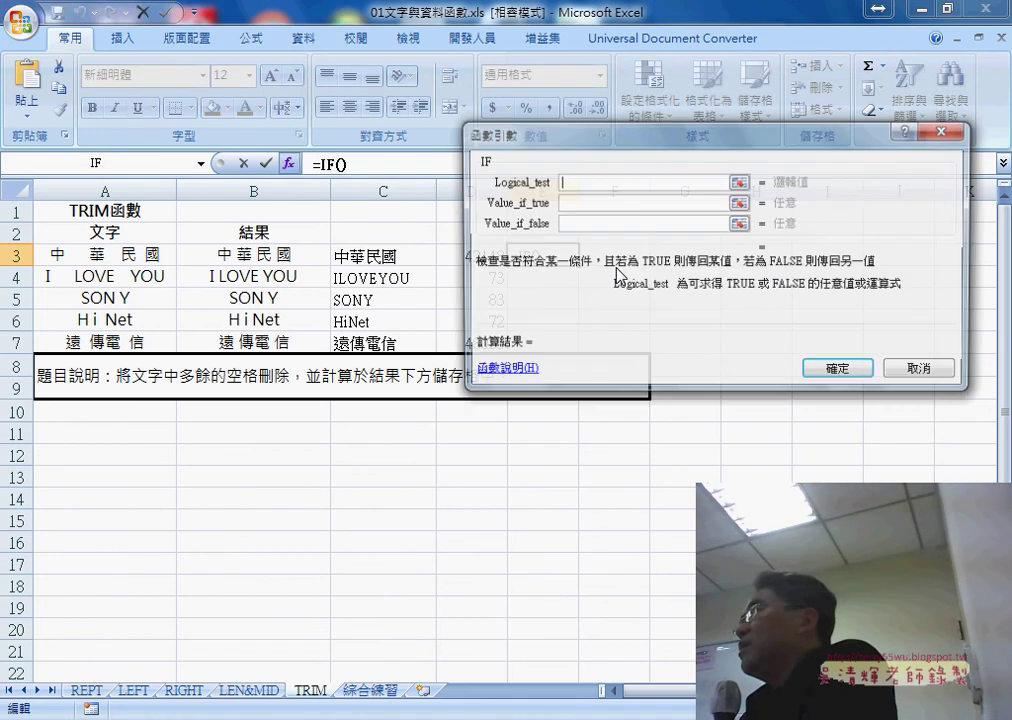
{"action": "left_click_drag", "start_coordinate": [601, 180], "coordinate": [641, 350]}
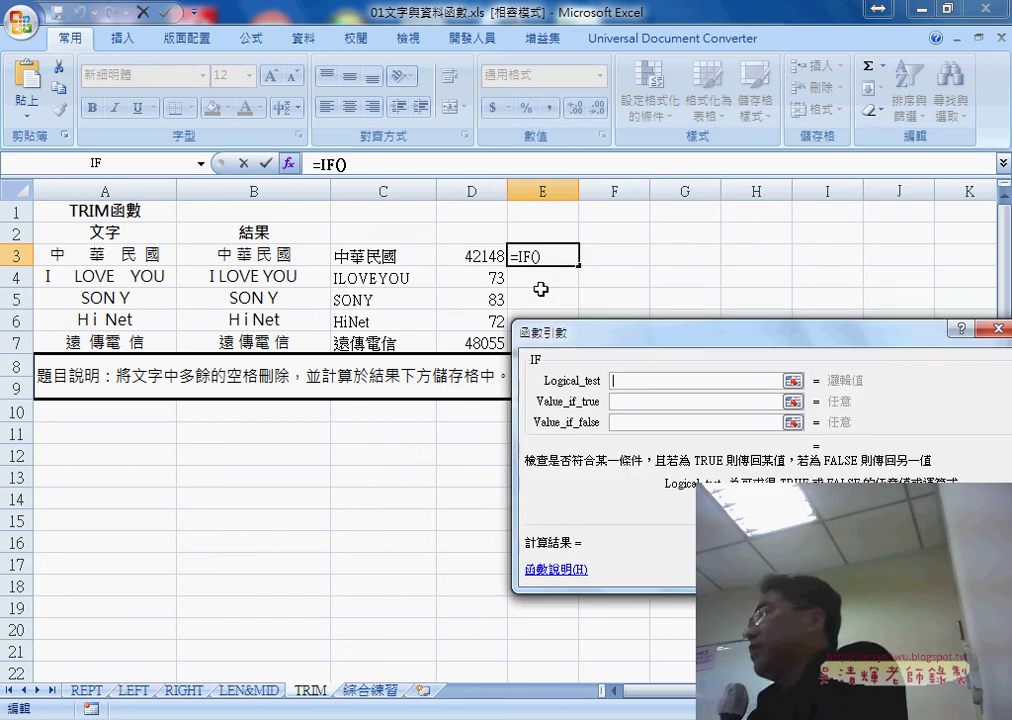
{"action": "left_click", "coordinate": [463, 256]}
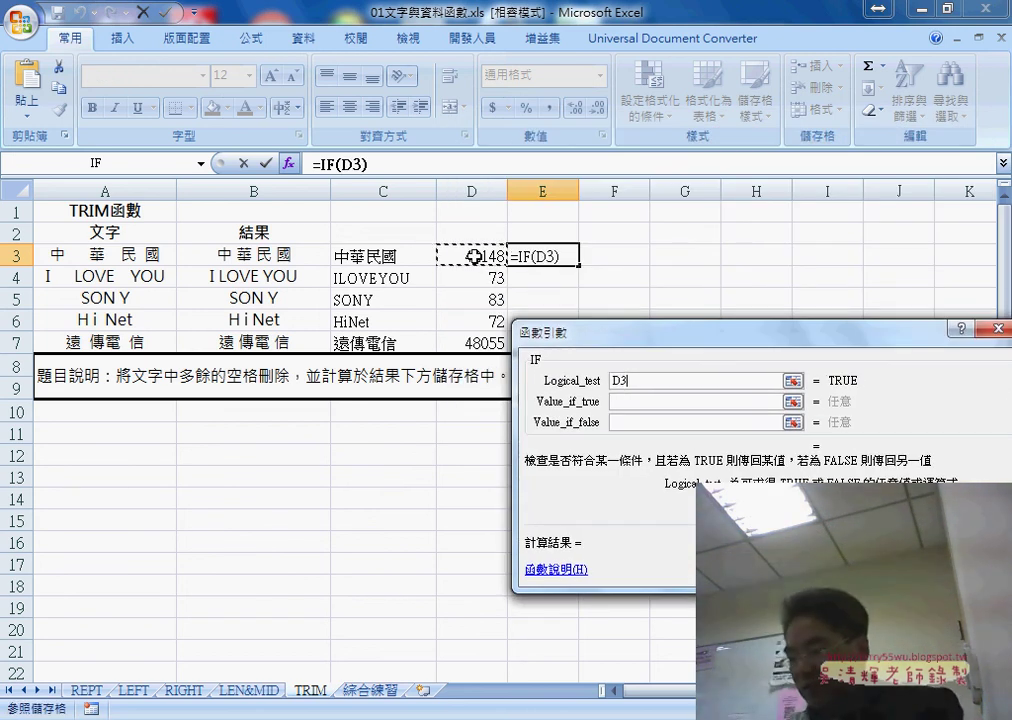
{"action": "type", "text": ">12"}
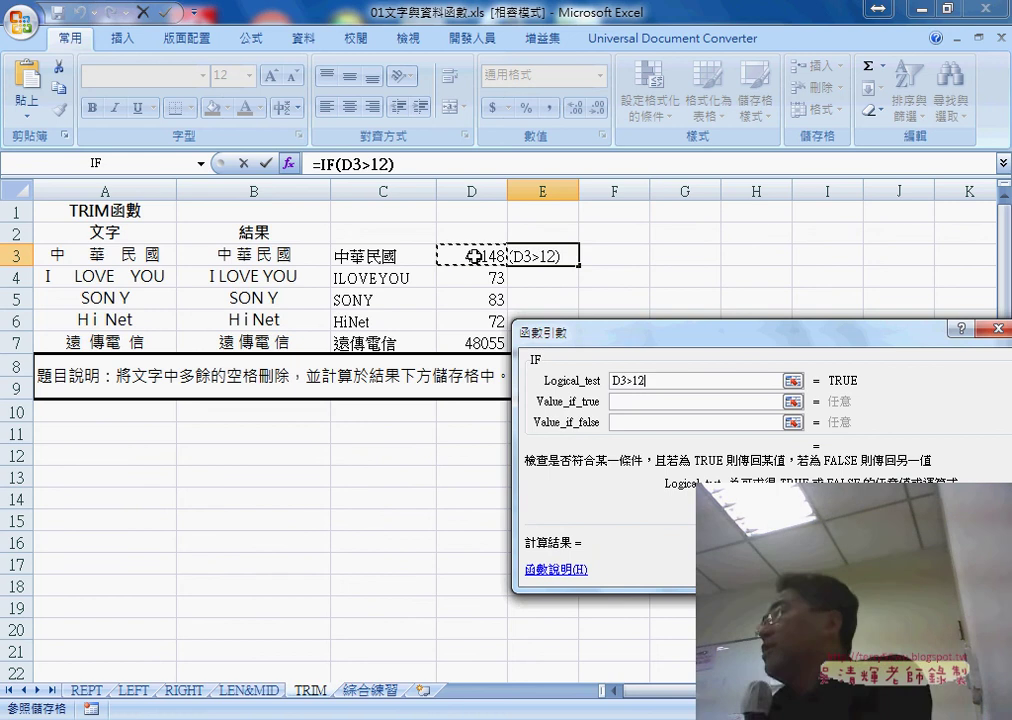
{"action": "type", "text": "7"}
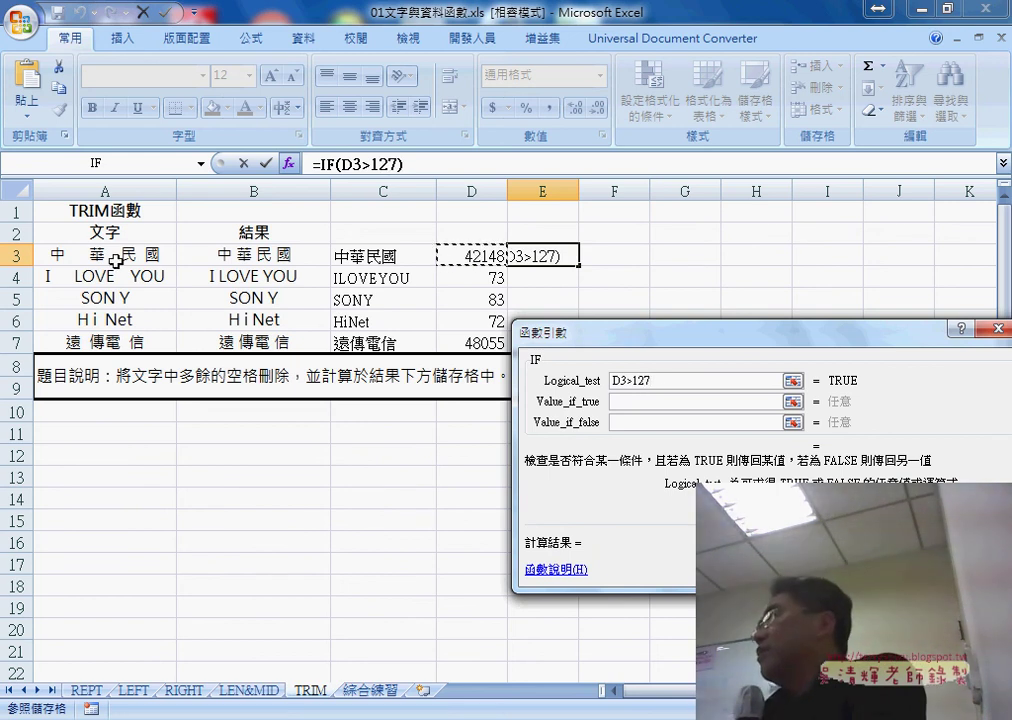
Step: Paste the copied SUBSTITUTE(A3," ","") formula as the IF's value-if-true
{"action": "left_click", "coordinate": [615, 401]}
{"action": "right_click", "coordinate": [640, 402]}
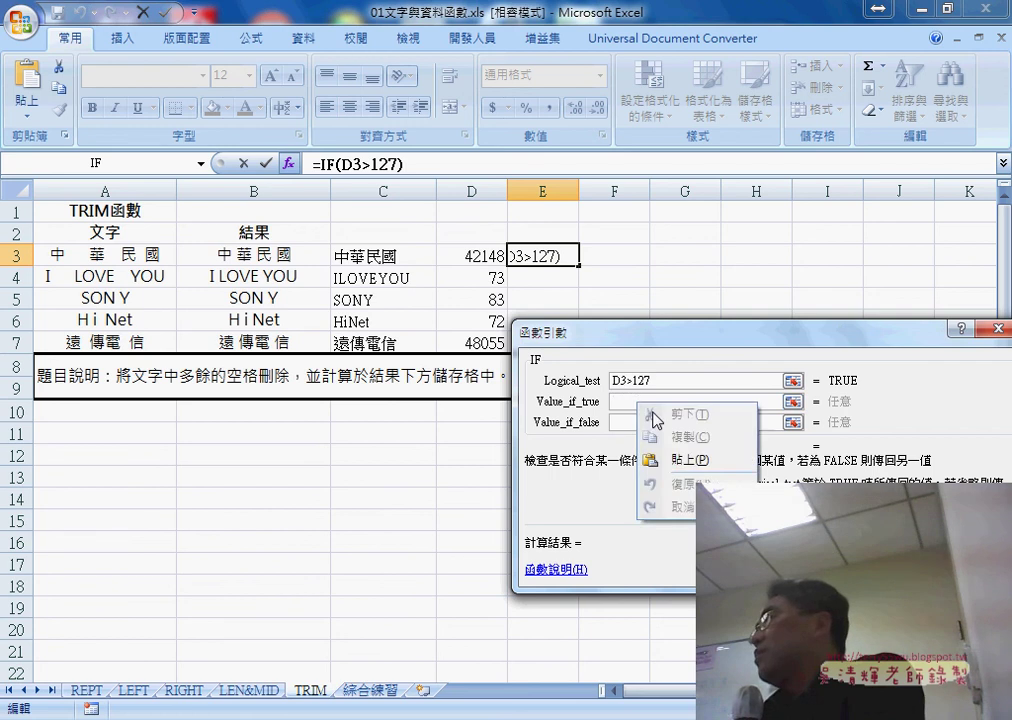
{"action": "left_click", "coordinate": [680, 459]}
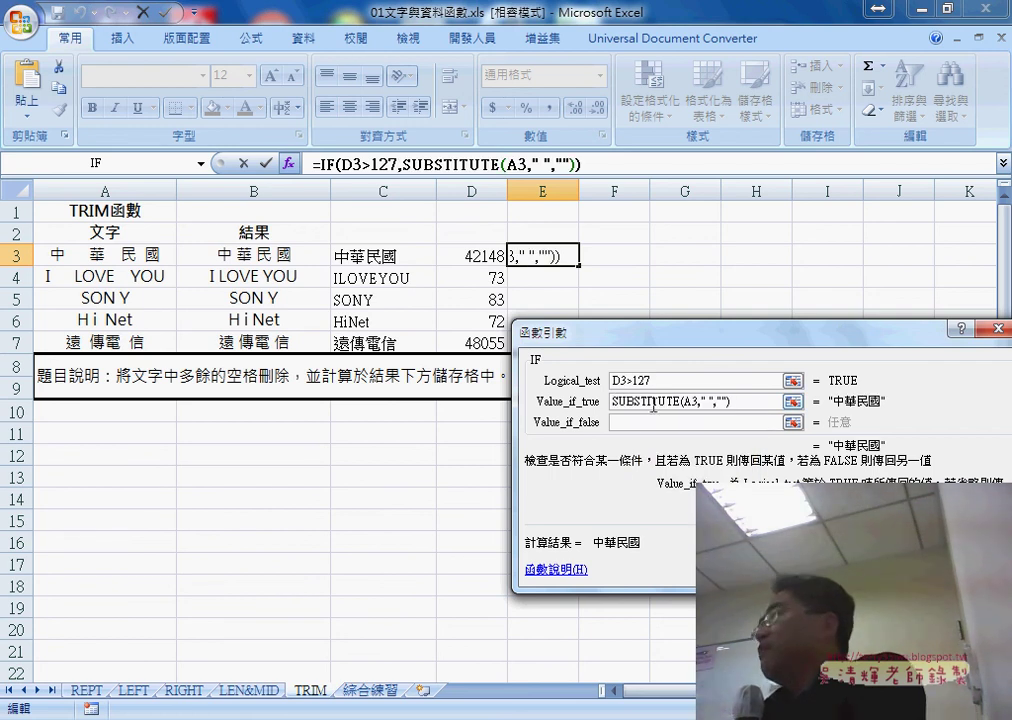
Step: Set the value-if-false to trim(A3) and review the completed IF arguments
{"action": "left_click", "coordinate": [635, 422]}
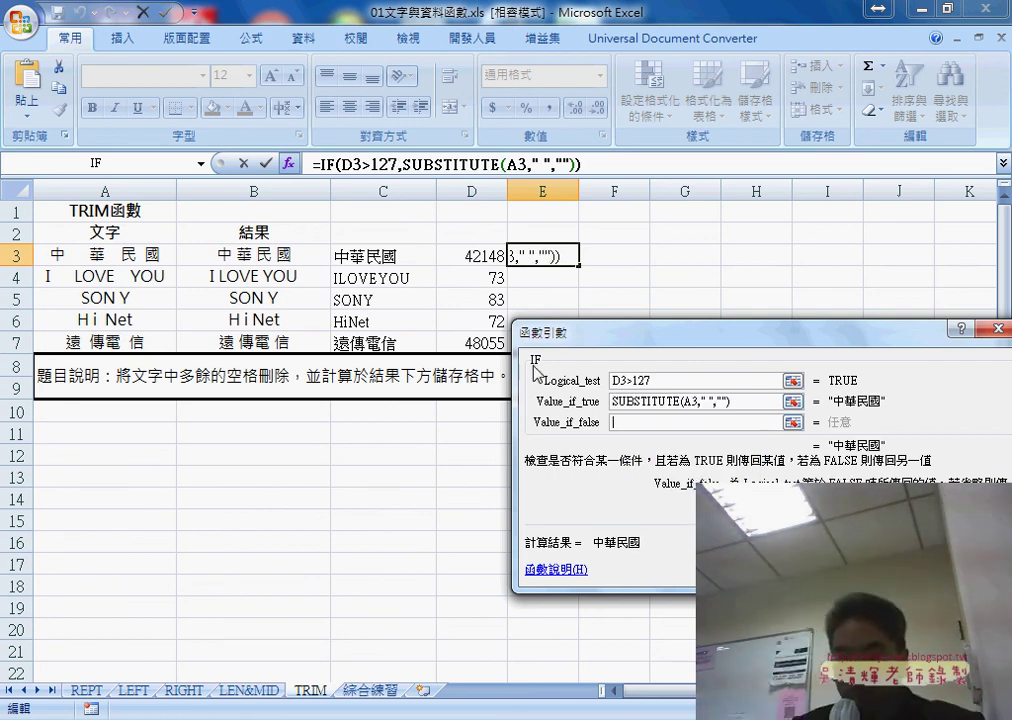
{"action": "type", "text": "f"}
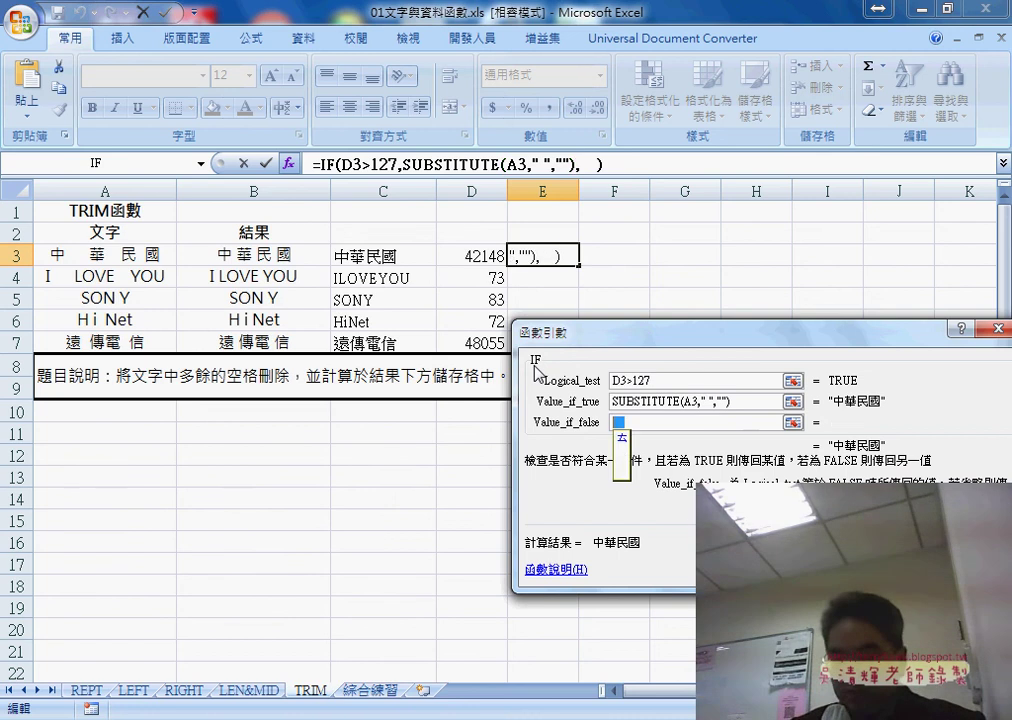
{"action": "key", "text": "BackSpace"}
{"action": "type", "text": "tr"}
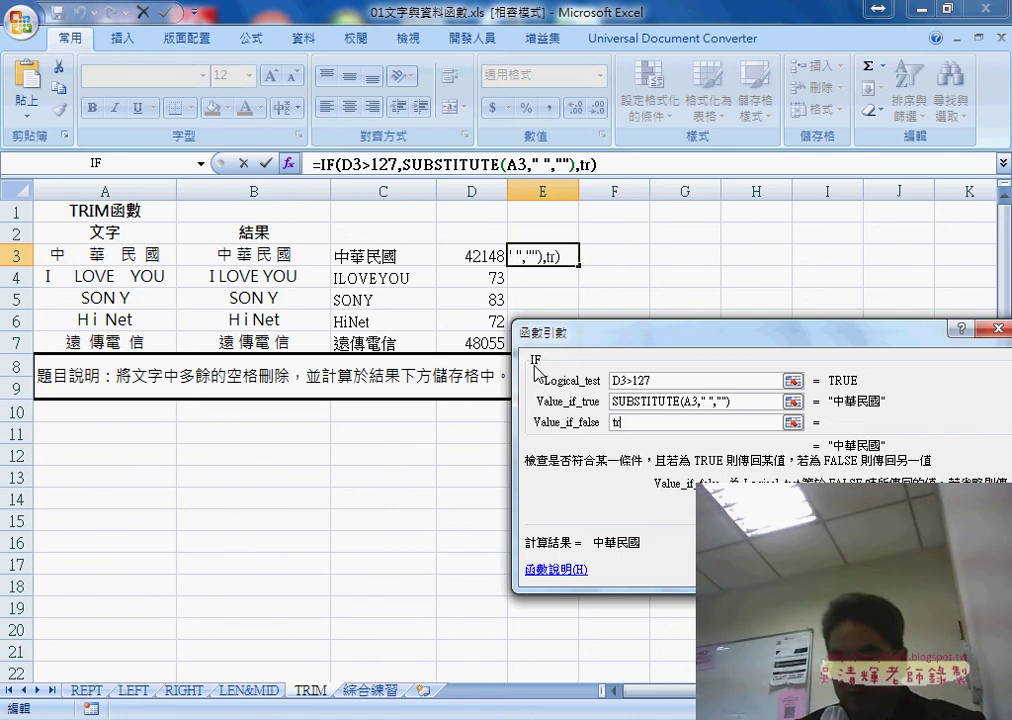
{"action": "type", "text": "im"}
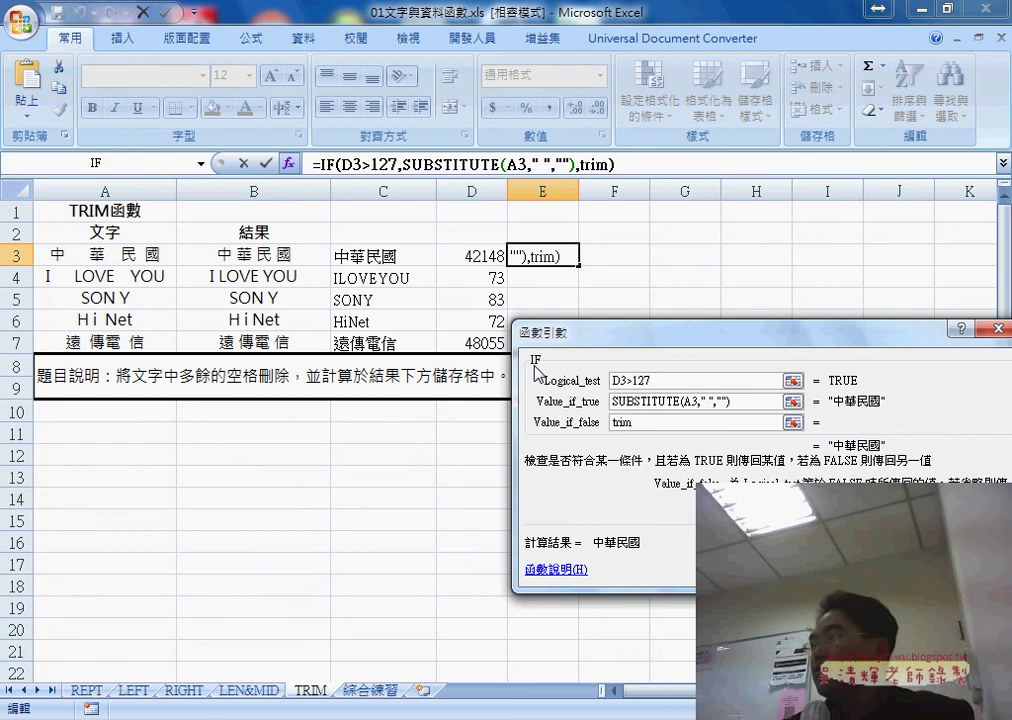
{"action": "type", "text": "("}
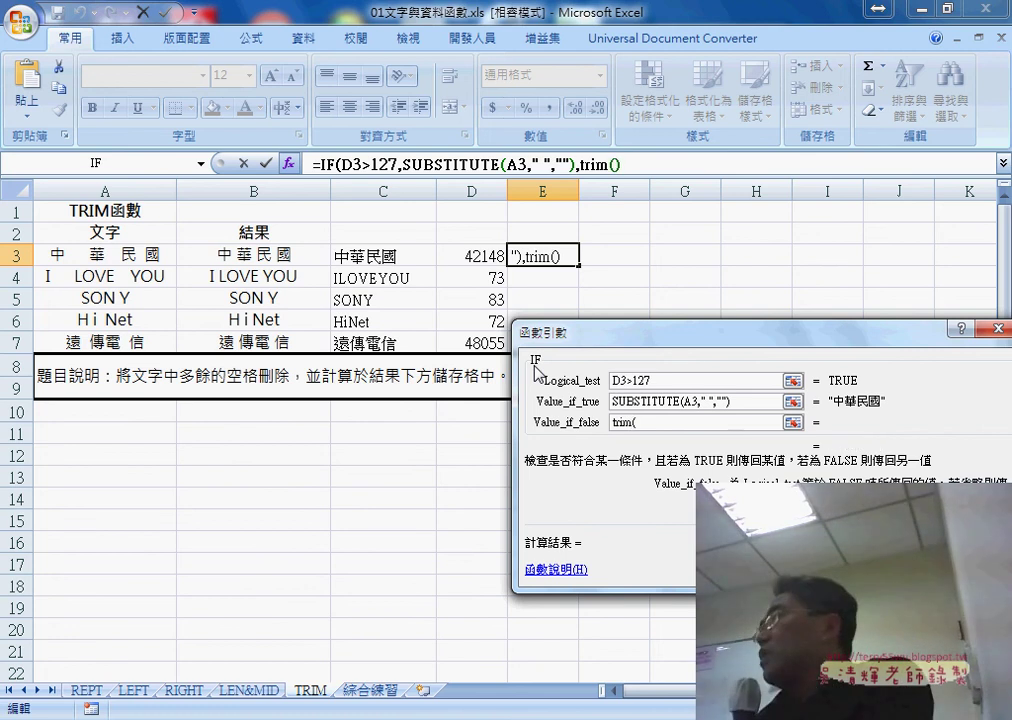
{"action": "left_click", "coordinate": [117, 257]}
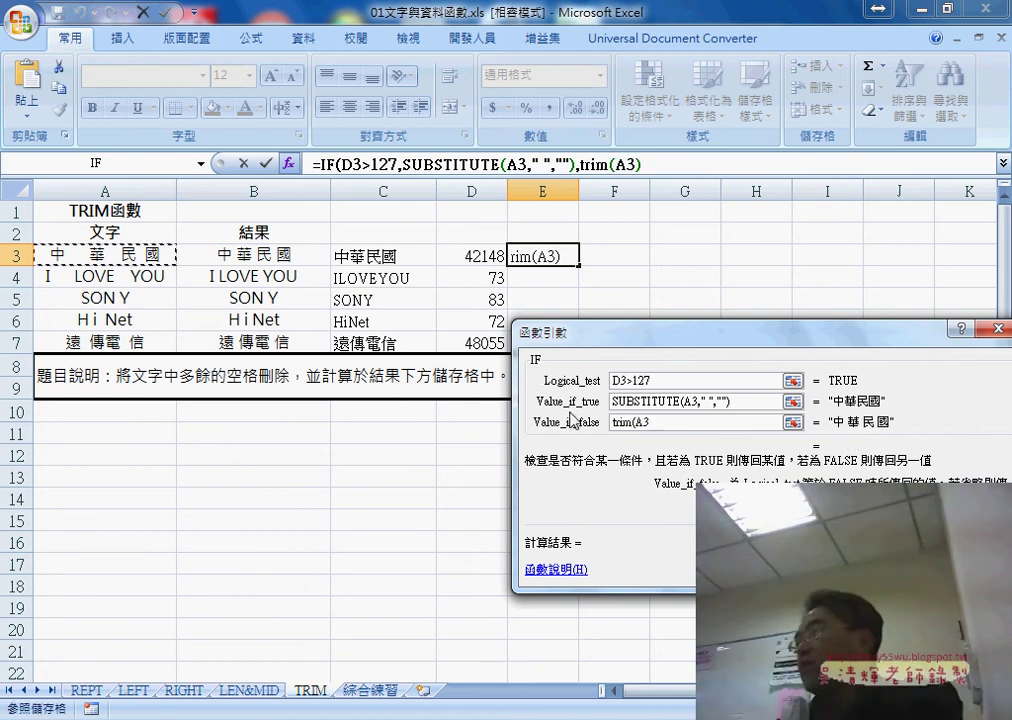
{"action": "type", "text": ")"}
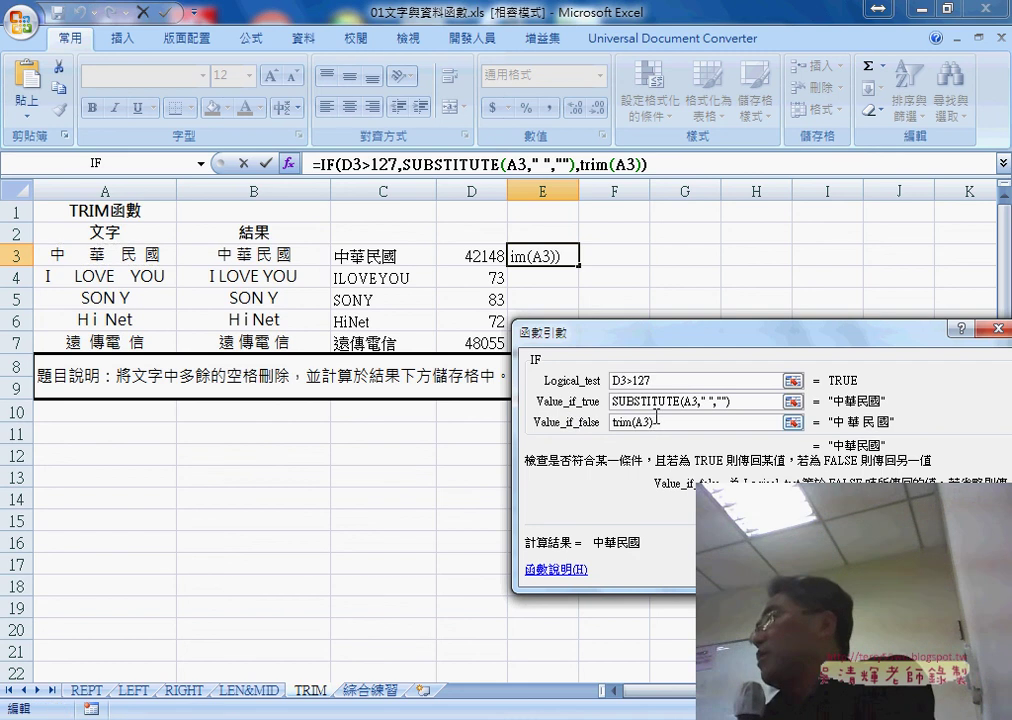
{"action": "left_click", "coordinate": [680, 403]}
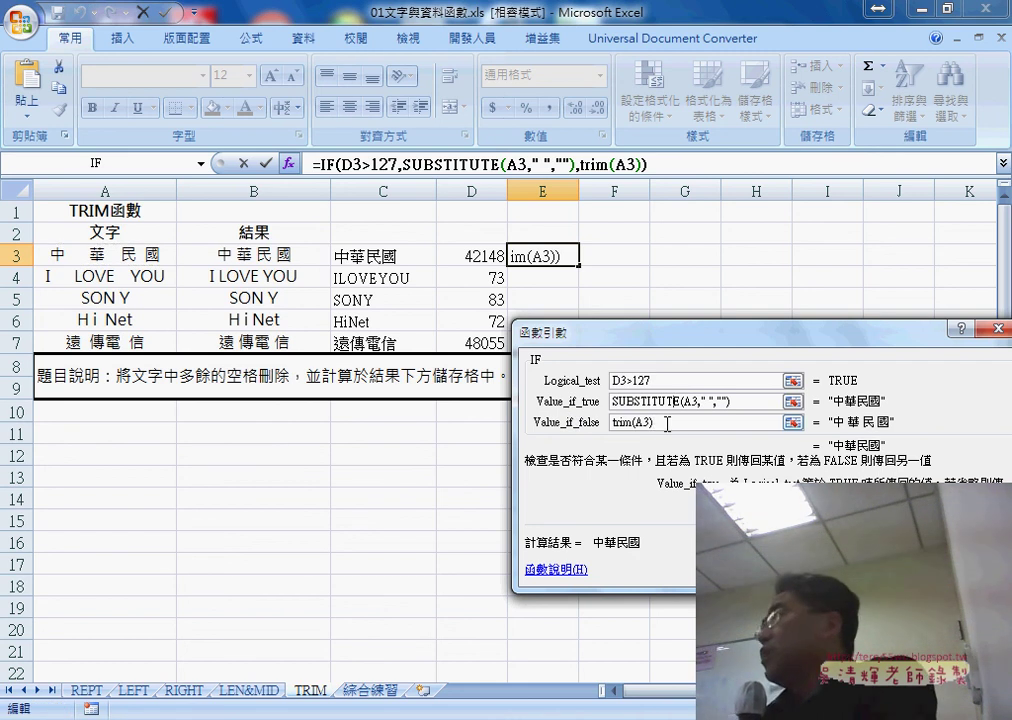
{"action": "left_click", "coordinate": [667, 423]}
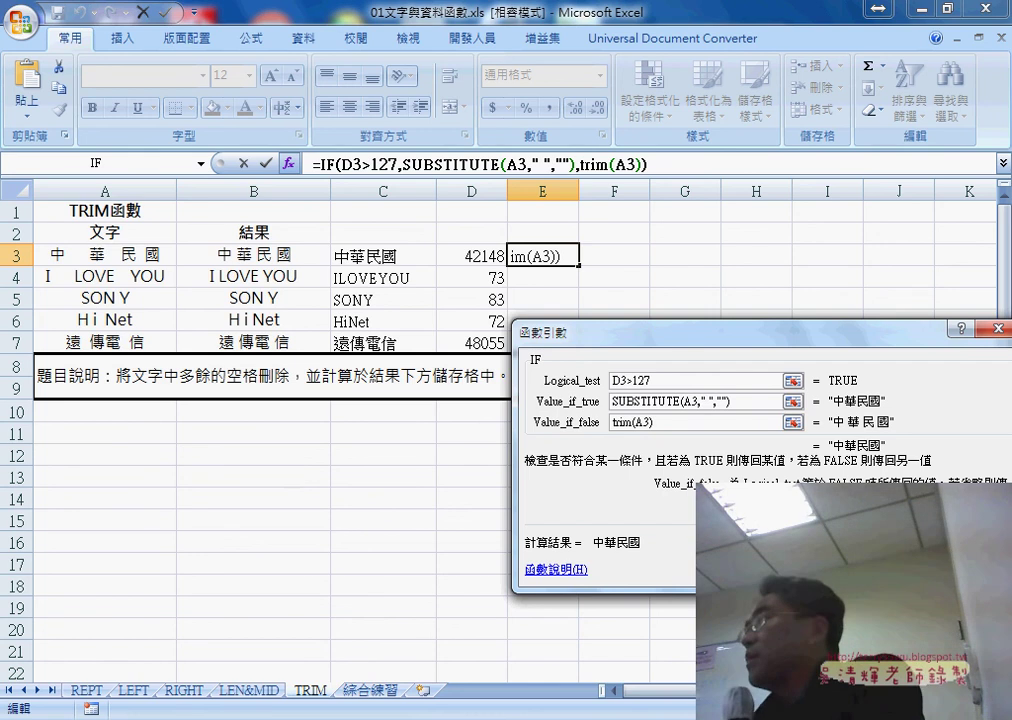
Step: Commit the E3 IF formula, widen column E, fill it to E7, and check E4, E7, E3
{"action": "key", "text": "Return"}
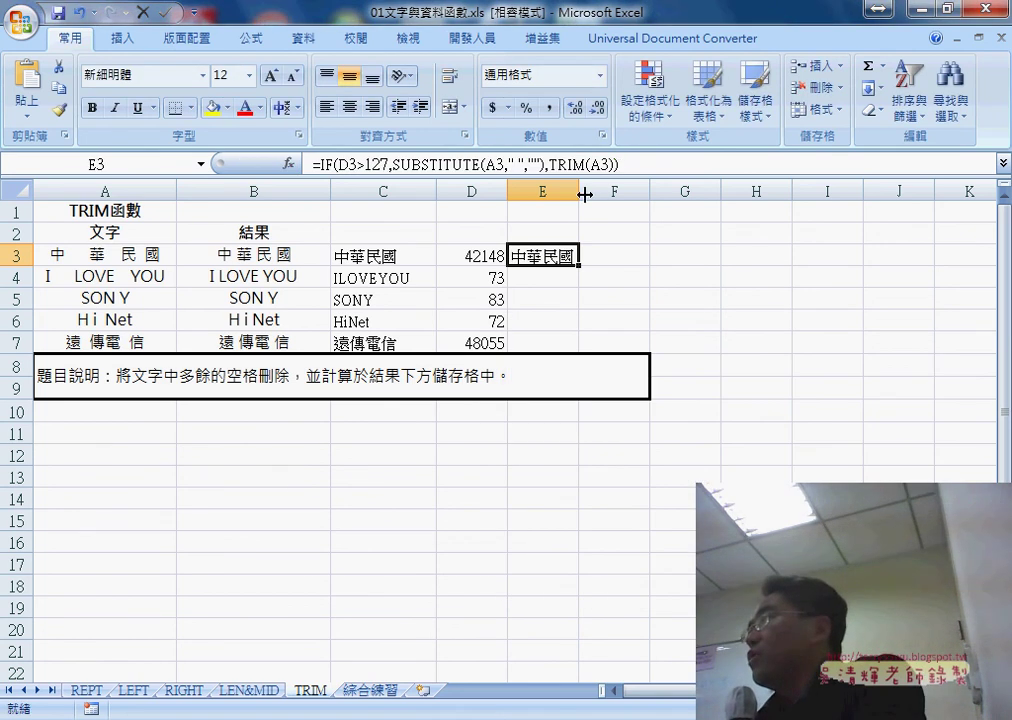
{"action": "left_click_drag", "start_coordinate": [585, 195], "coordinate": [648, 193]}
{"action": "left_click_drag", "start_coordinate": [650, 264], "coordinate": [647, 351]}
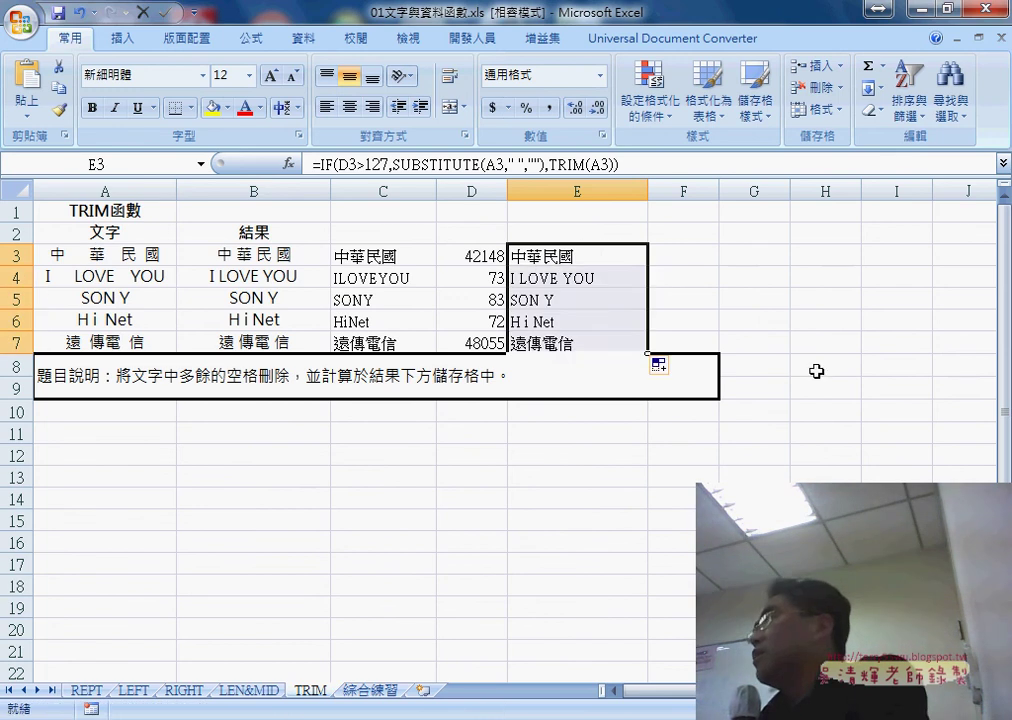
{"action": "left_click", "coordinate": [578, 279]}
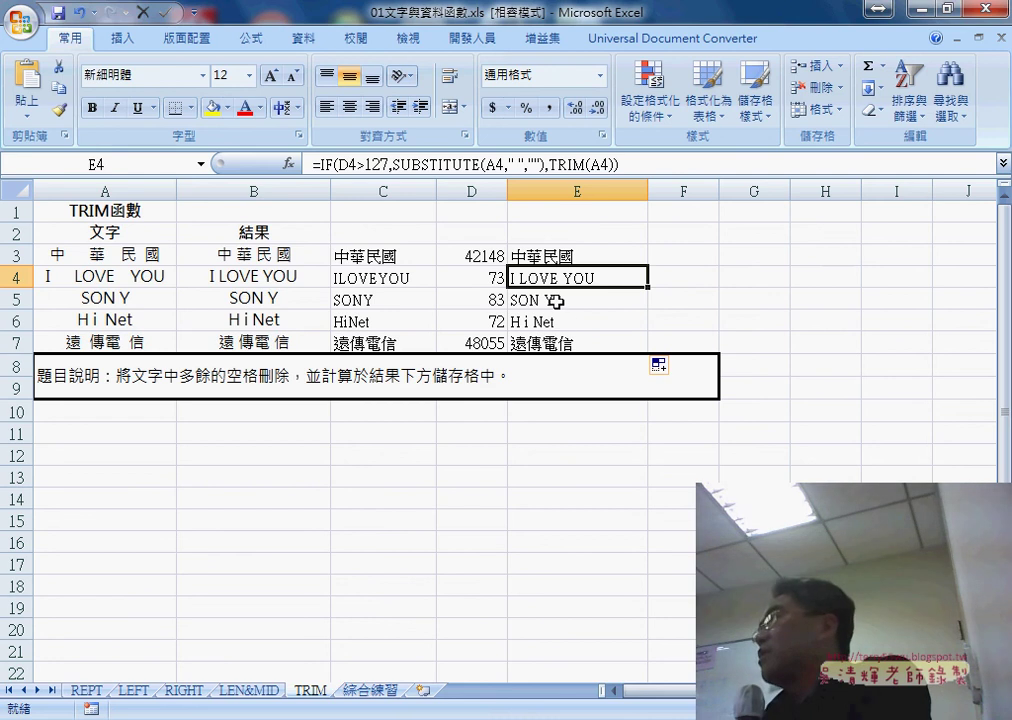
{"action": "left_click", "coordinate": [571, 345]}
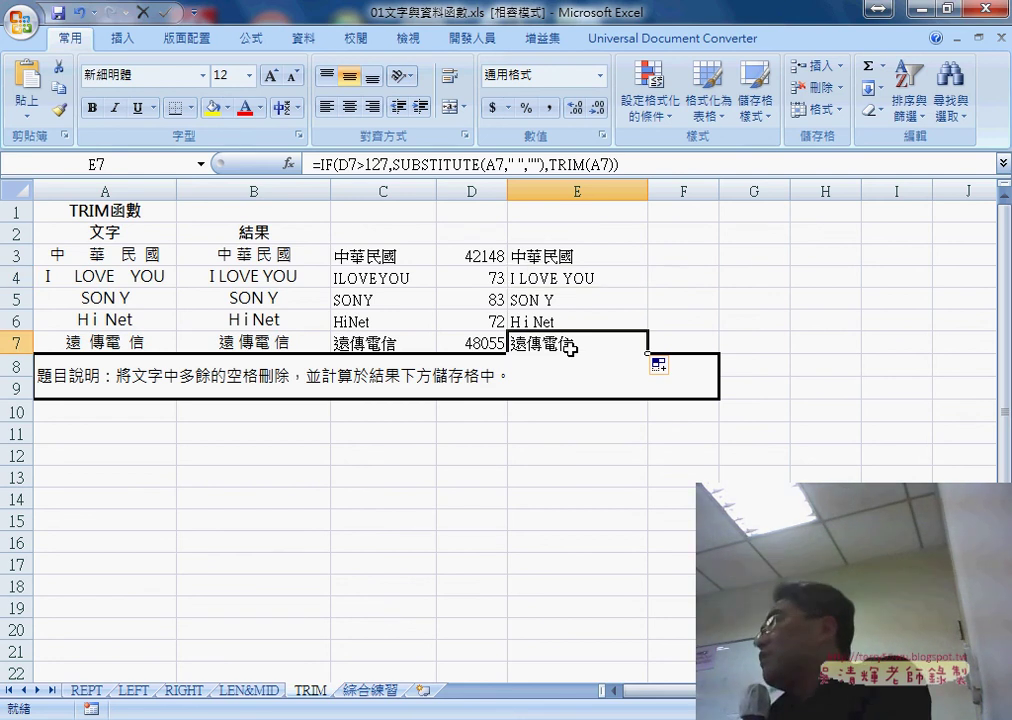
{"action": "left_click", "coordinate": [567, 258]}
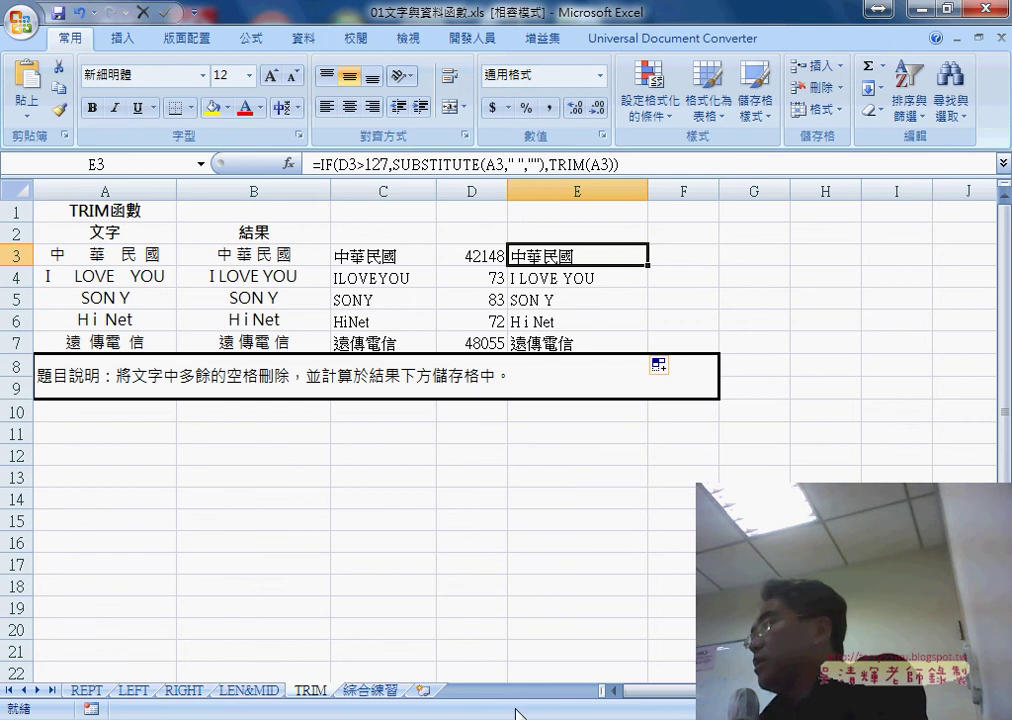
Step: Scroll the Google Docs notes to the IF/SUBSTITUTE/TRIM example, then down to the ASCII內碼表 table
{"action": "left_click", "coordinate": [520, 668]}
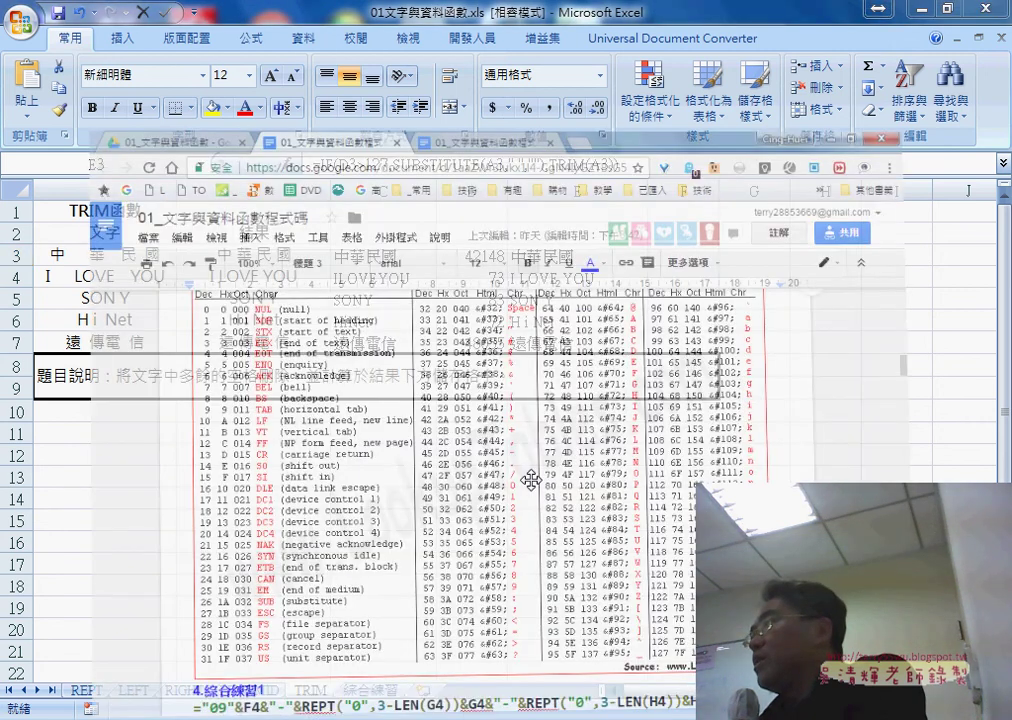
{"action": "scroll", "coordinate": [530, 481], "scroll_direction": "down", "scroll_amount": 1}
{"action": "scroll", "coordinate": [530, 481], "scroll_direction": "up", "scroll_amount": 3}
{"action": "scroll", "coordinate": [530, 481], "scroll_direction": "up", "scroll_amount": 1}
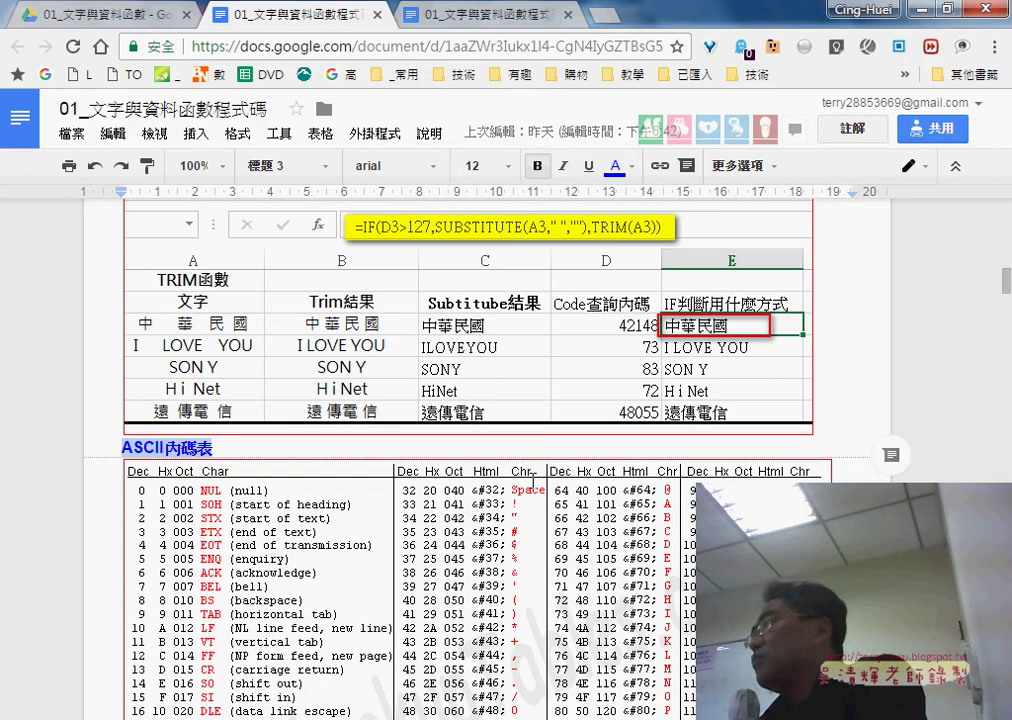
{"action": "scroll", "coordinate": [474, 342], "scroll_direction": "up", "scroll_amount": 1}
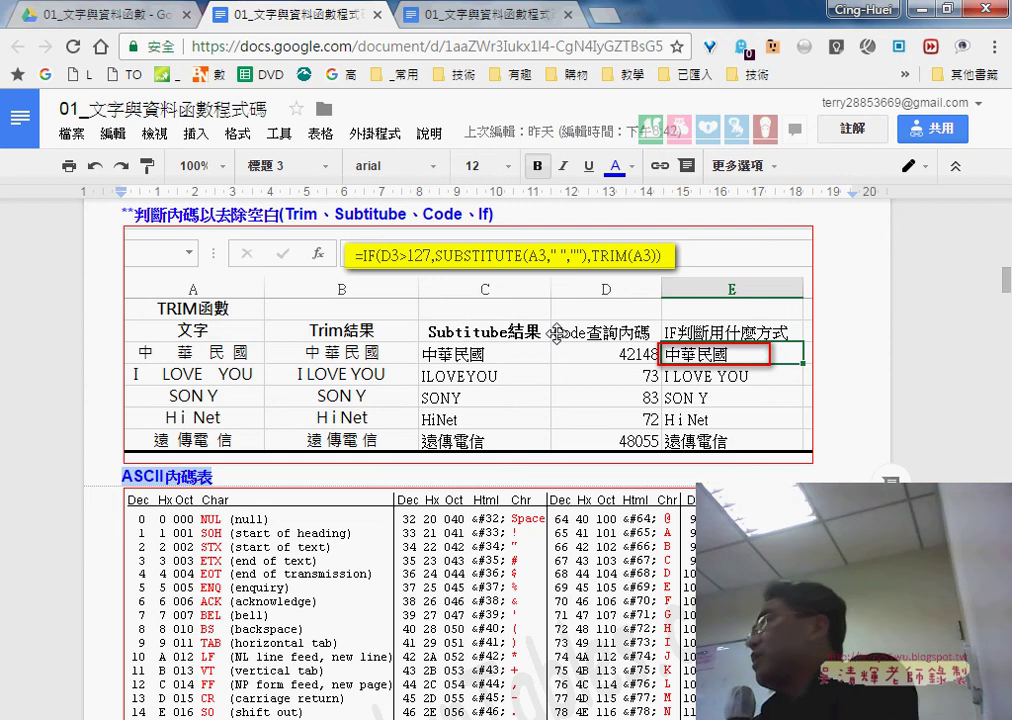
{"action": "scroll", "coordinate": [556, 334], "scroll_direction": "down", "scroll_amount": 3}
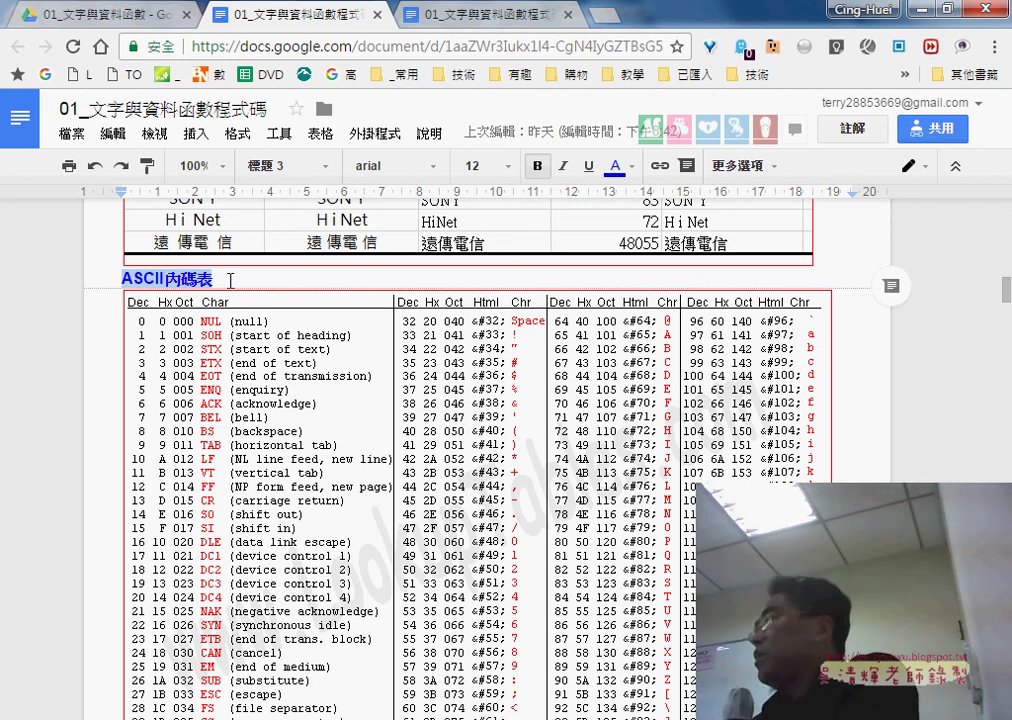
Step: Scroll past 綜合練習 and select the 門號, 清除, 手機 and 手機範圍 VBA code
{"action": "scroll", "coordinate": [290, 401], "scroll_direction": "down", "scroll_amount": 2}
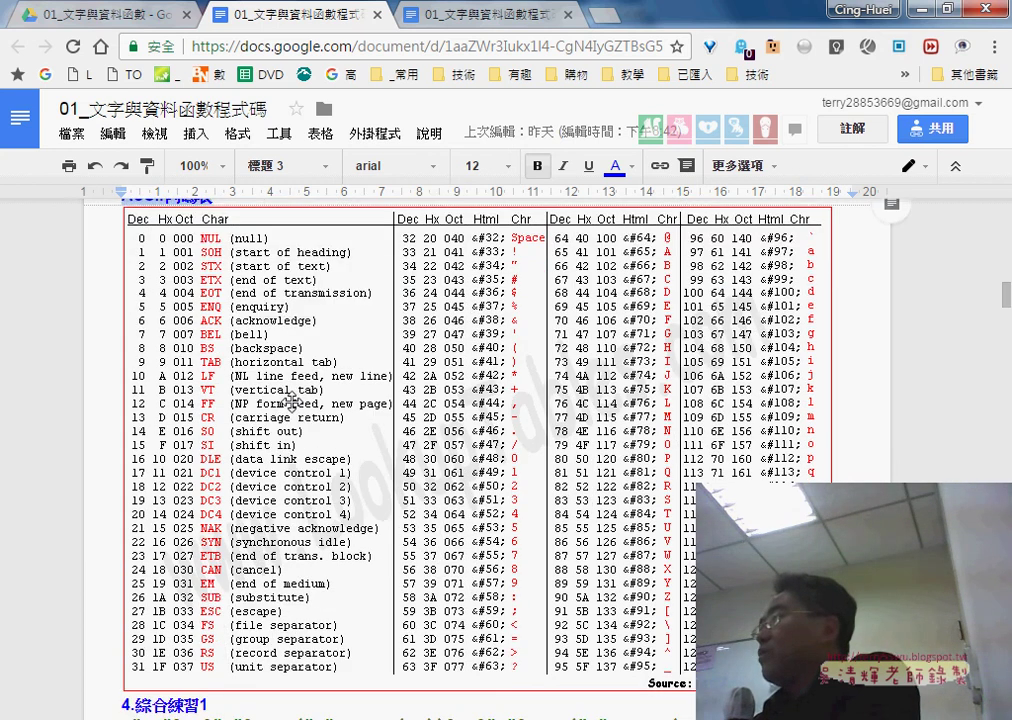
{"action": "scroll", "coordinate": [290, 401], "scroll_direction": "down", "scroll_amount": 2}
{"action": "scroll", "coordinate": [290, 401], "scroll_direction": "down", "scroll_amount": 2}
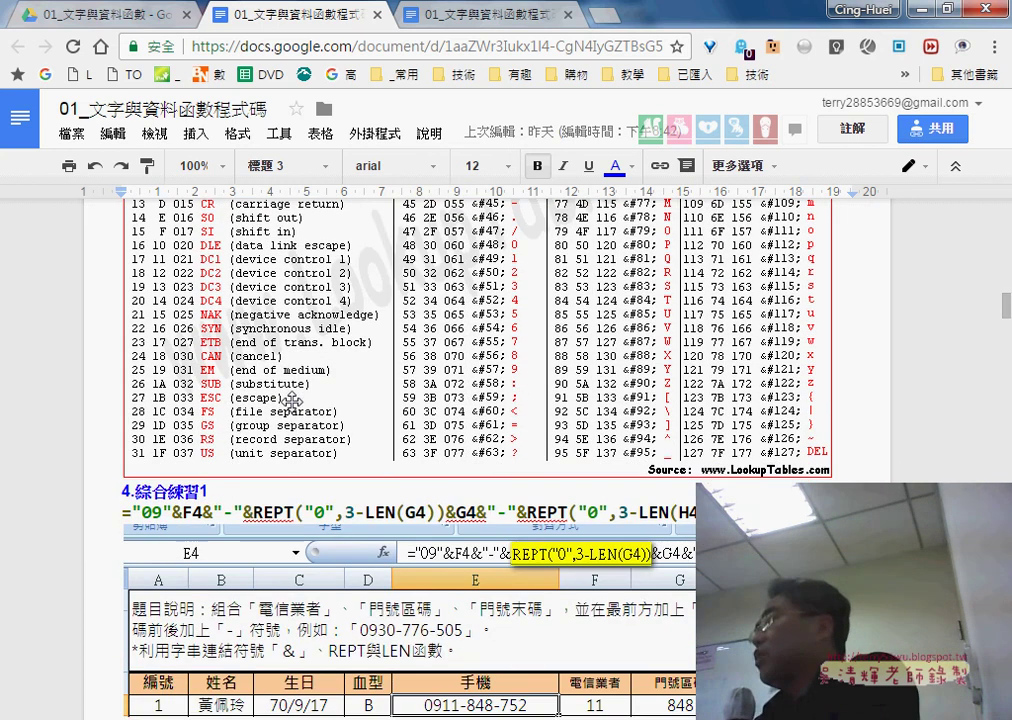
{"action": "scroll", "coordinate": [420, 571], "scroll_direction": "down", "scroll_amount": 2}
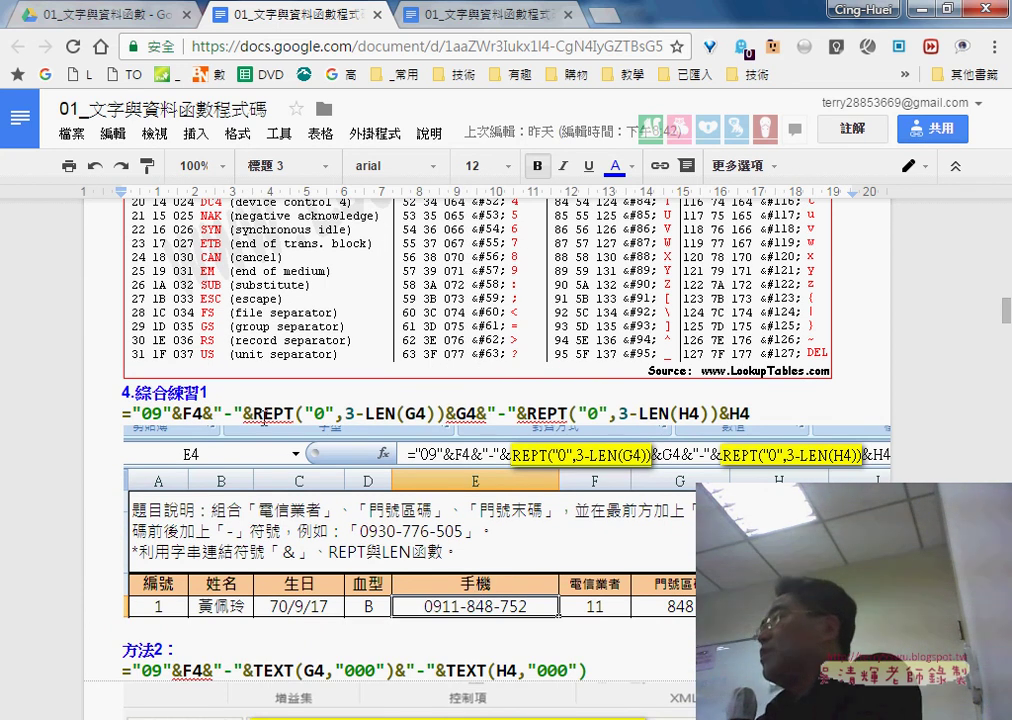
{"action": "scroll", "coordinate": [270, 555], "scroll_direction": "down", "scroll_amount": 2}
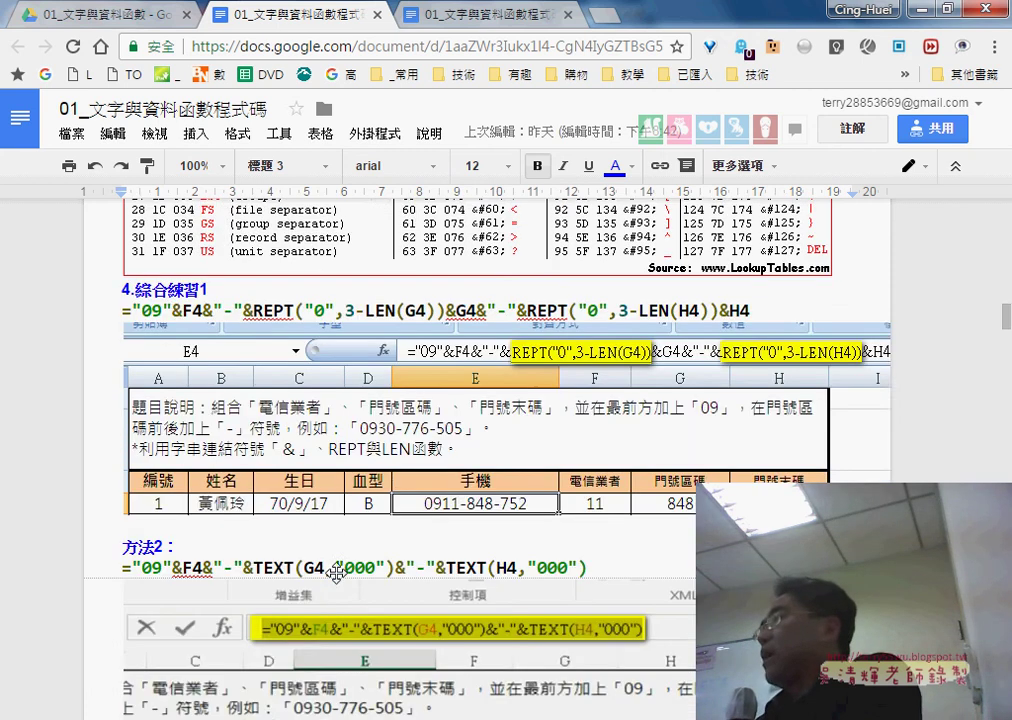
{"action": "scroll", "coordinate": [198, 483], "scroll_direction": "down", "scroll_amount": 2}
{"action": "scroll", "coordinate": [490, 400], "scroll_direction": "down", "scroll_amount": 3}
{"action": "scroll", "coordinate": [490, 400], "scroll_direction": "down", "scroll_amount": 3}
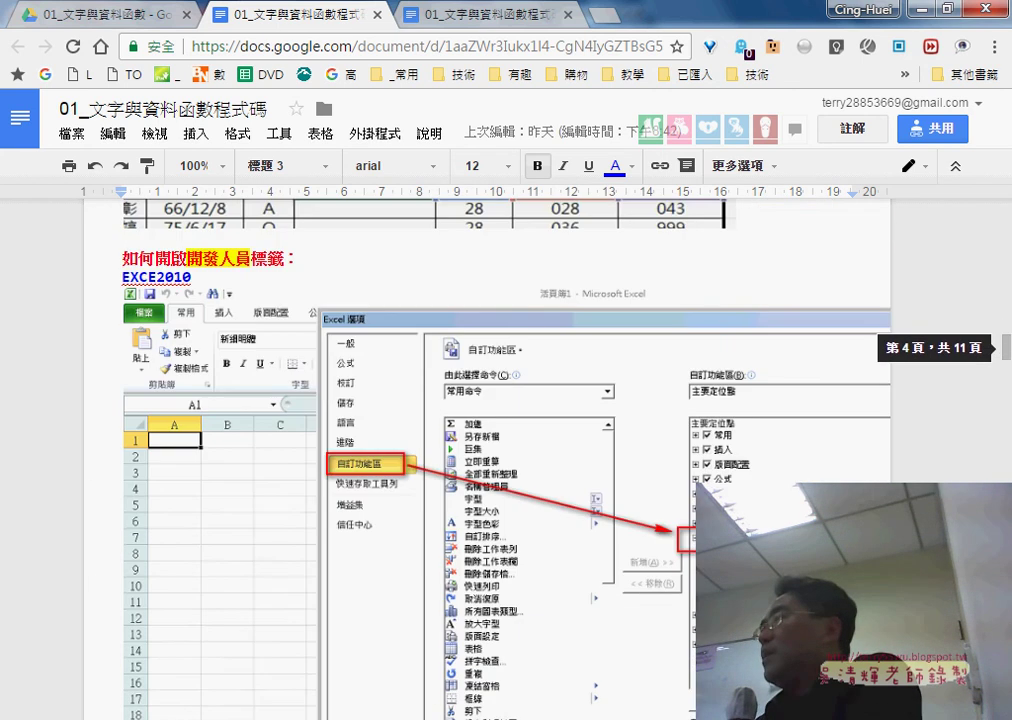
{"action": "scroll", "coordinate": [490, 400], "scroll_direction": "down", "scroll_amount": 4}
{"action": "scroll", "coordinate": [490, 400], "scroll_direction": "down", "scroll_amount": 3}
{"action": "scroll", "coordinate": [490, 400], "scroll_direction": "down", "scroll_amount": 4}
{"action": "scroll", "coordinate": [490, 400], "scroll_direction": "down", "scroll_amount": 2}
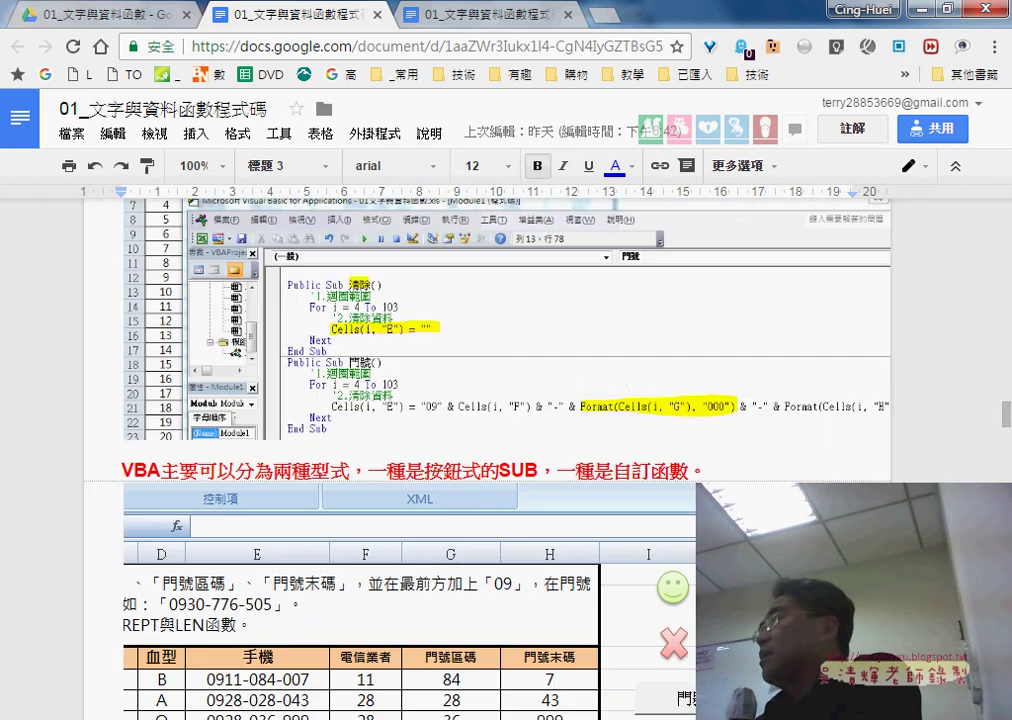
{"action": "scroll", "coordinate": [490, 400], "scroll_direction": "down", "scroll_amount": 4}
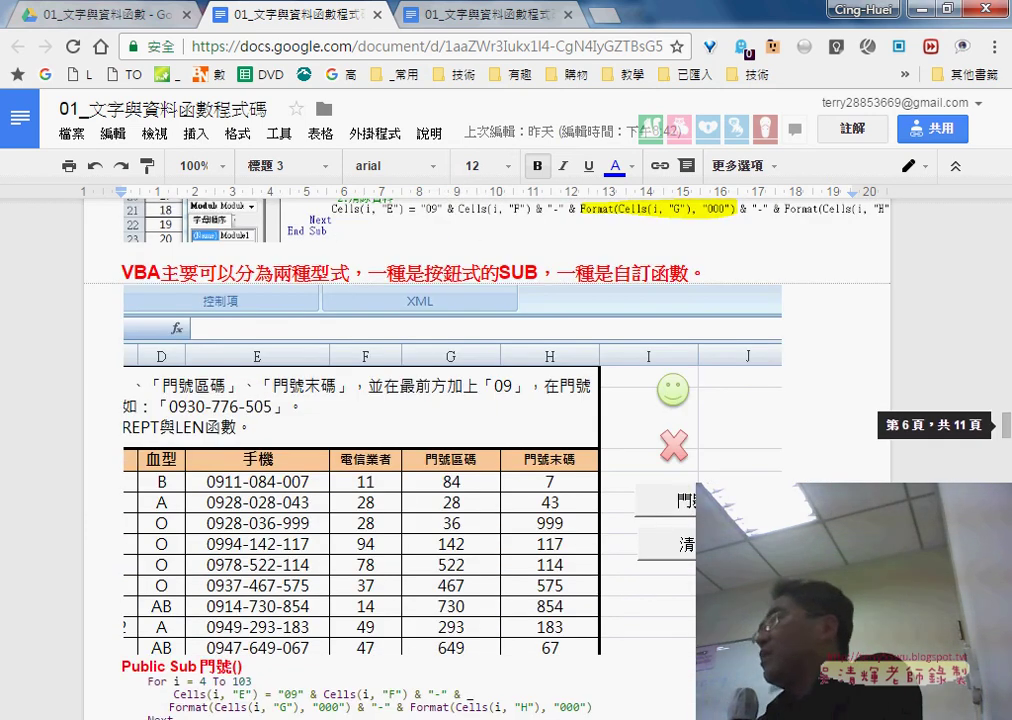
{"action": "scroll", "coordinate": [206, 647], "scroll_direction": "down", "scroll_amount": 3}
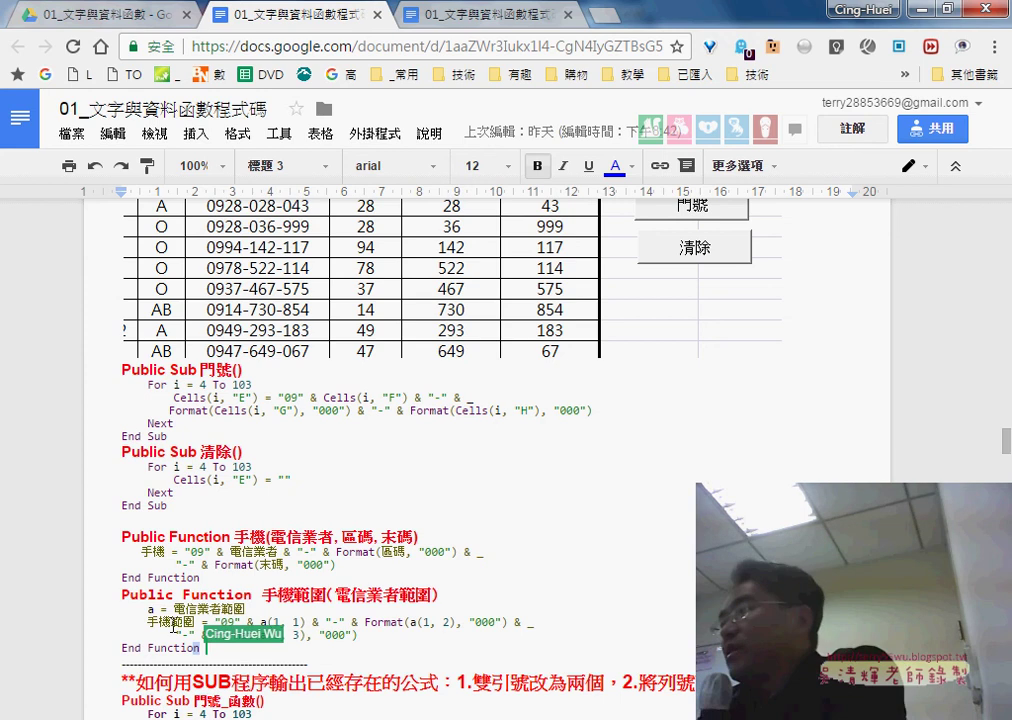
{"action": "left_click_drag", "start_coordinate": [207, 648], "coordinate": [99, 365]}
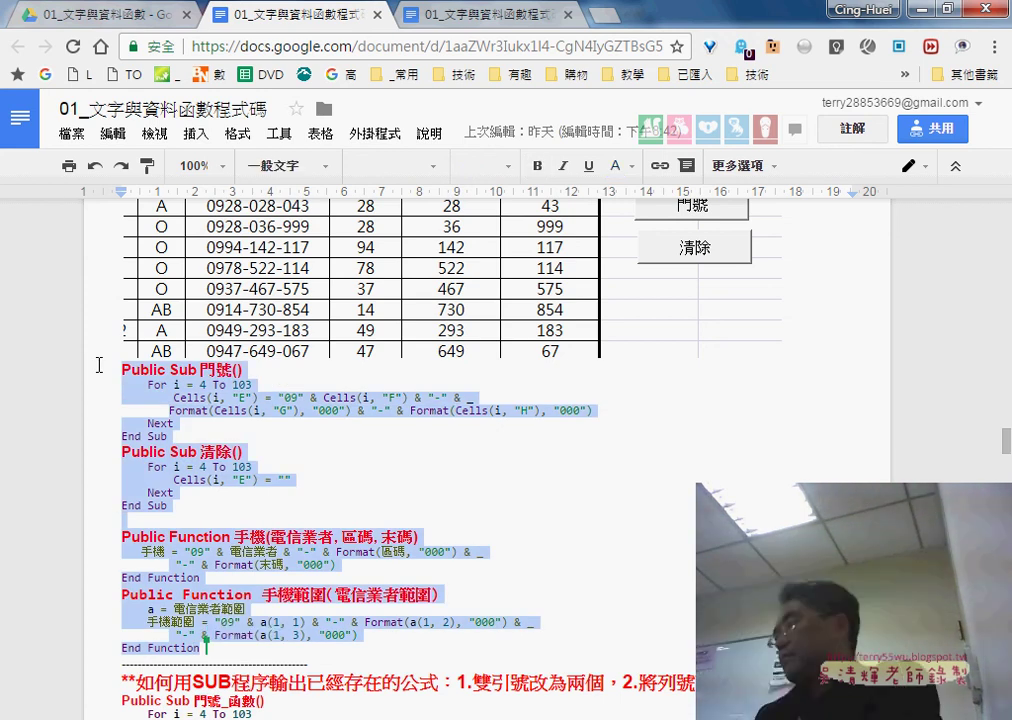